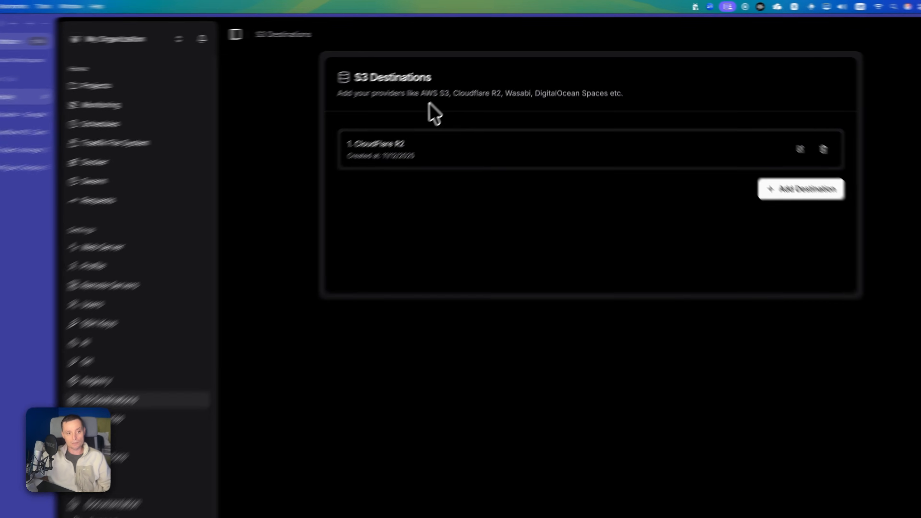
- Highlight the supported storage provider names and go to the Web Server settings
{"action": "left_click_drag", "start_coordinate": [392, 109], "coordinate": [599, 116]}
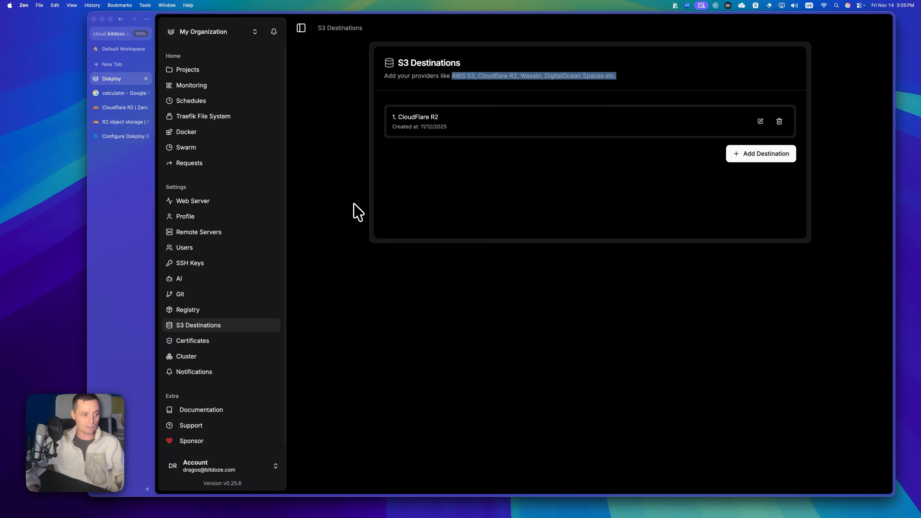
{"action": "left_click", "coordinate": [215, 203]}
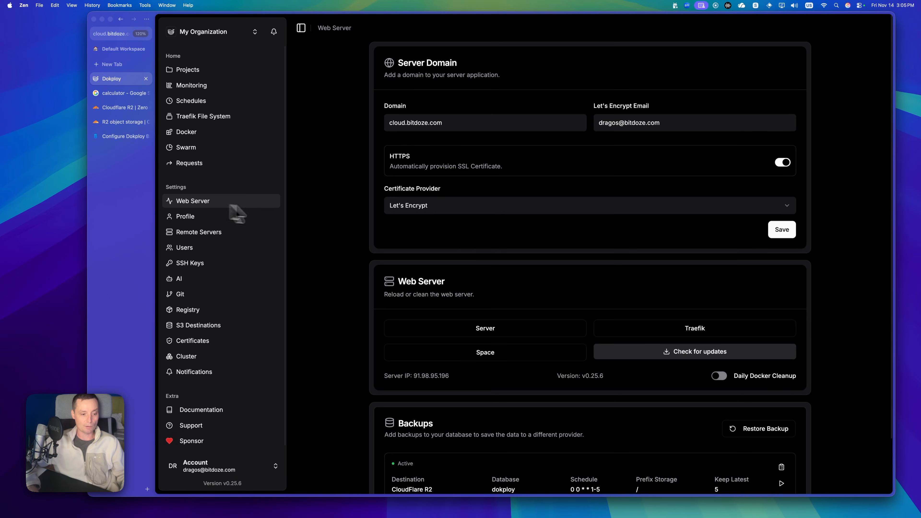
{"action": "scroll", "coordinate": [604, 258], "scroll_direction": "down", "scroll_amount": 3}
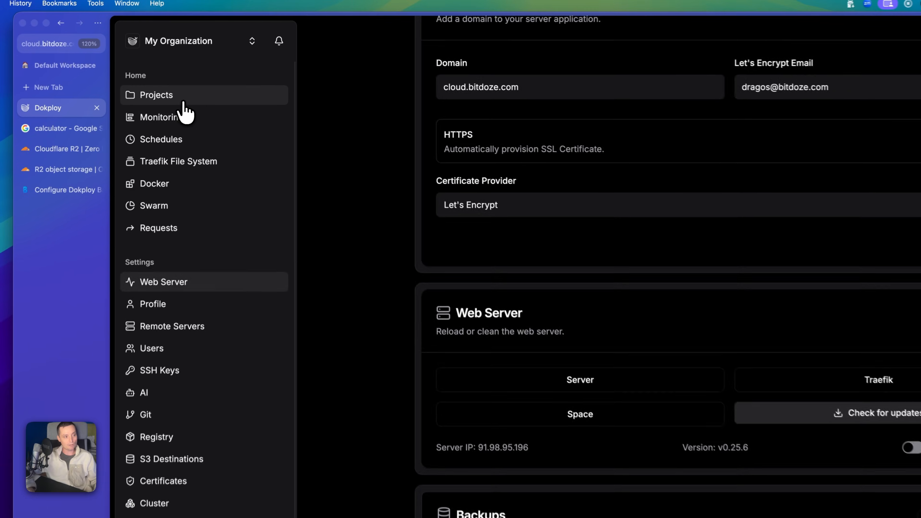
- Check that Sh-Hosted's uptime-kuma has no database or volume backups, then return to Projects
{"action": "left_click", "coordinate": [201, 71]}
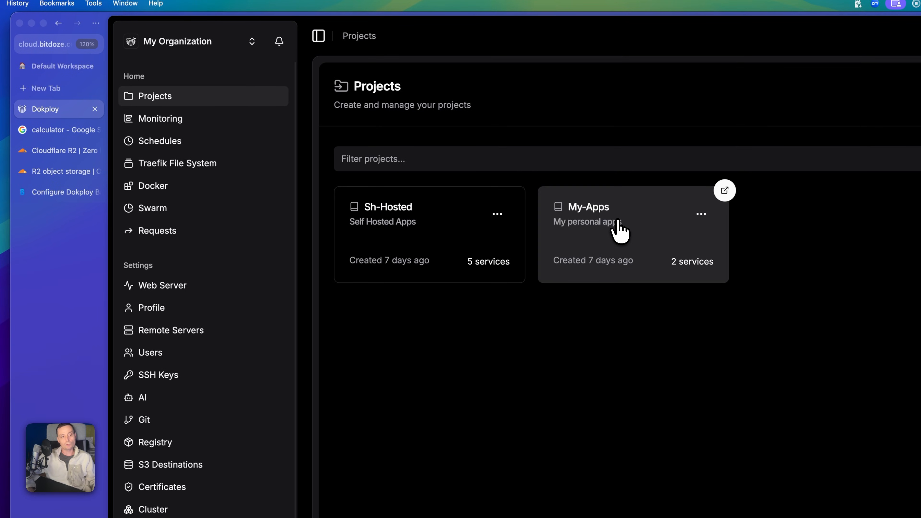
{"action": "left_click", "coordinate": [441, 225]}
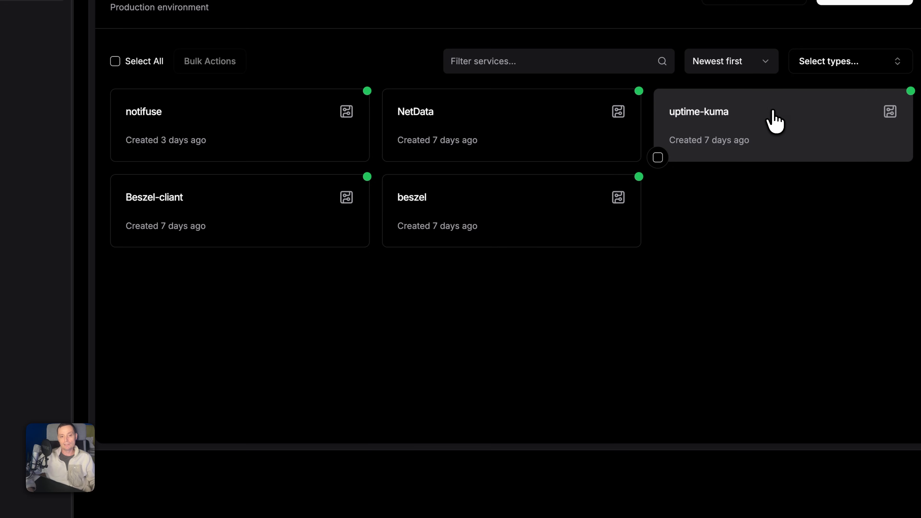
{"action": "left_click", "coordinate": [771, 111]}
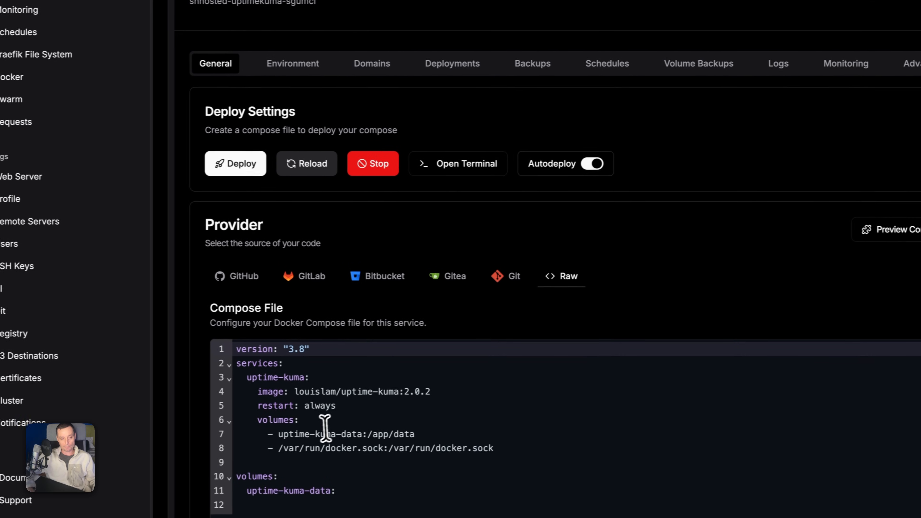
{"action": "left_click_drag", "start_coordinate": [284, 433], "coordinate": [367, 440]}
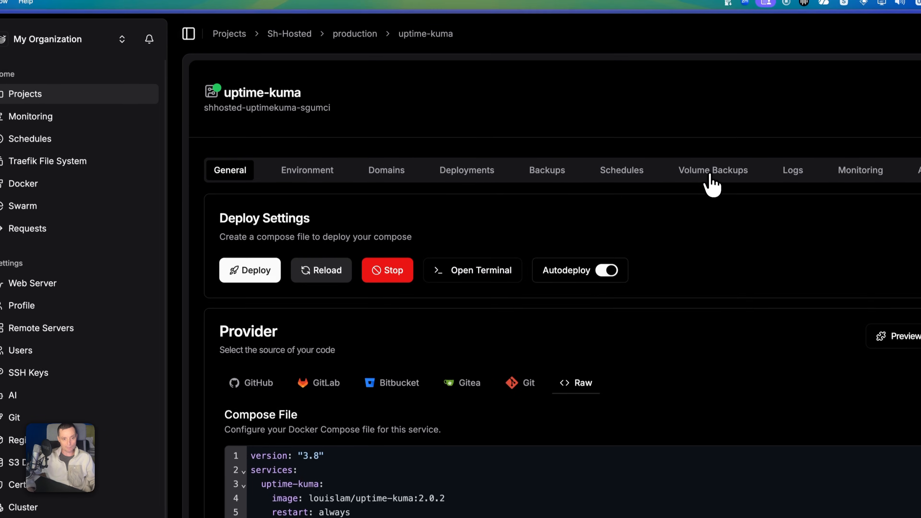
{"action": "left_click", "coordinate": [704, 80]}
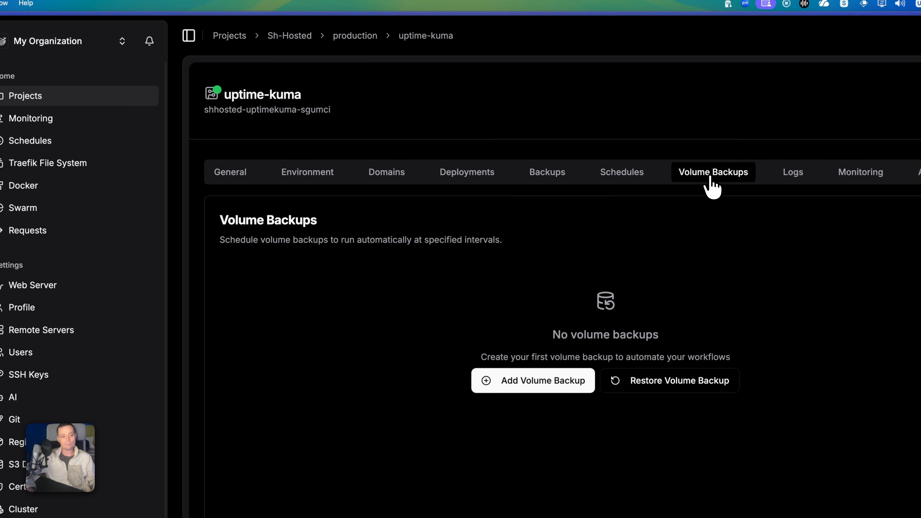
{"action": "left_click", "coordinate": [554, 179]}
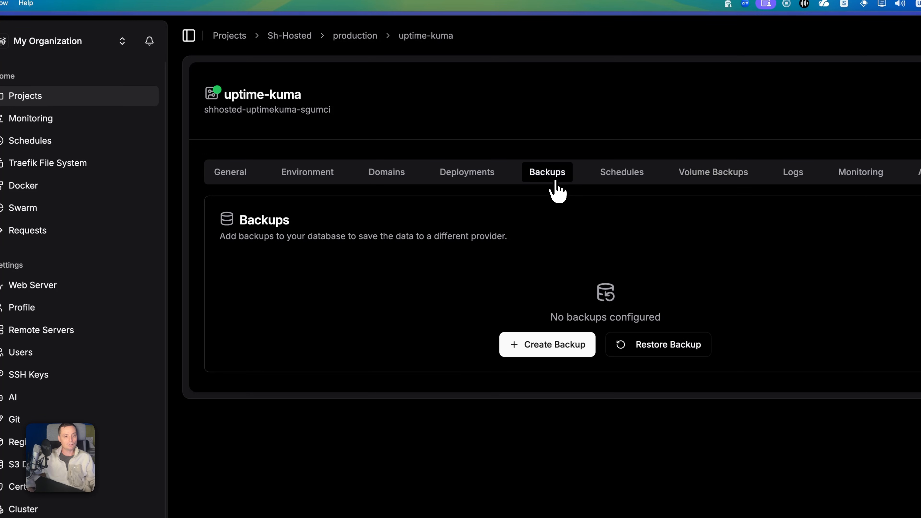
{"action": "left_click", "coordinate": [697, 181]}
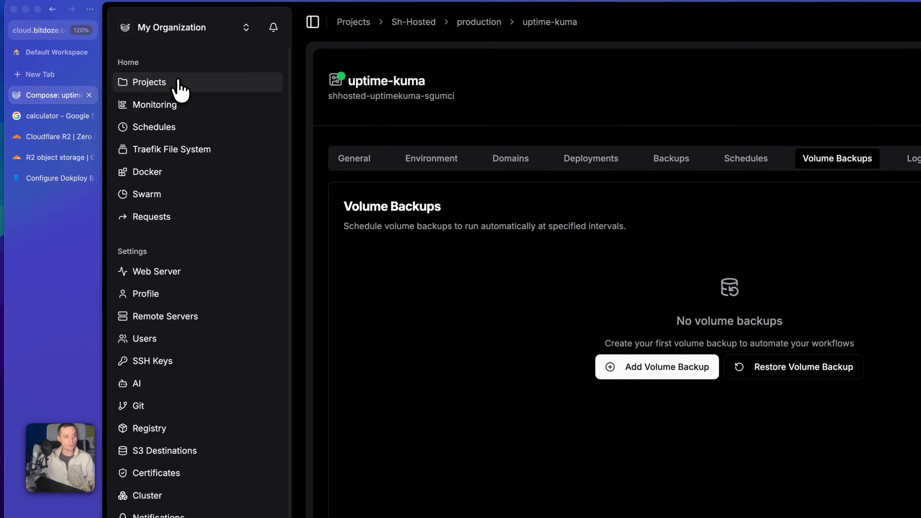
{"action": "left_click", "coordinate": [178, 82]}
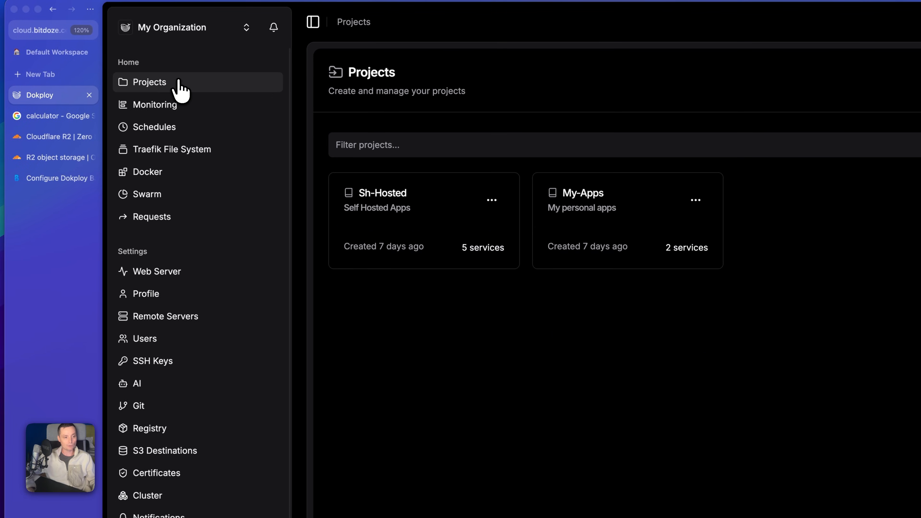
- Bring up the beszel service's Volume Backups in the Sh-Hosted project
{"action": "left_click", "coordinate": [405, 192]}
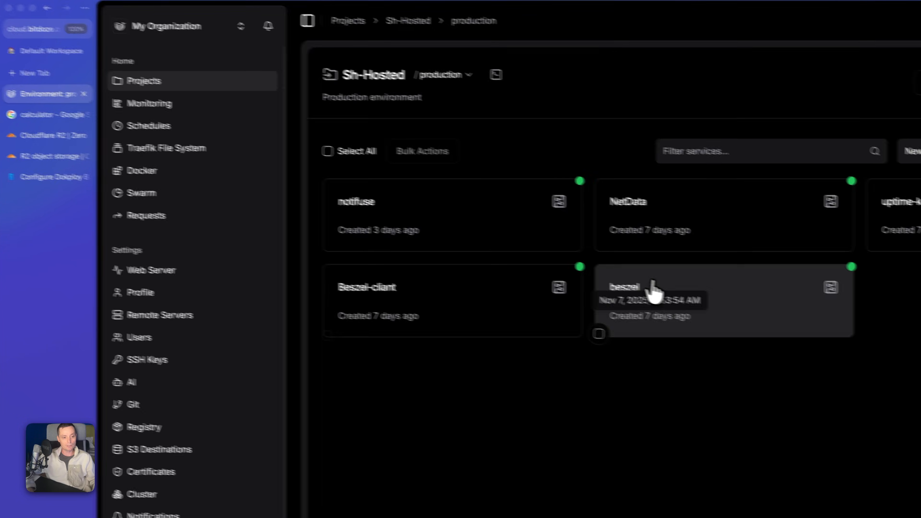
{"action": "left_click", "coordinate": [658, 293]}
{"action": "left_click", "coordinate": [689, 125]}
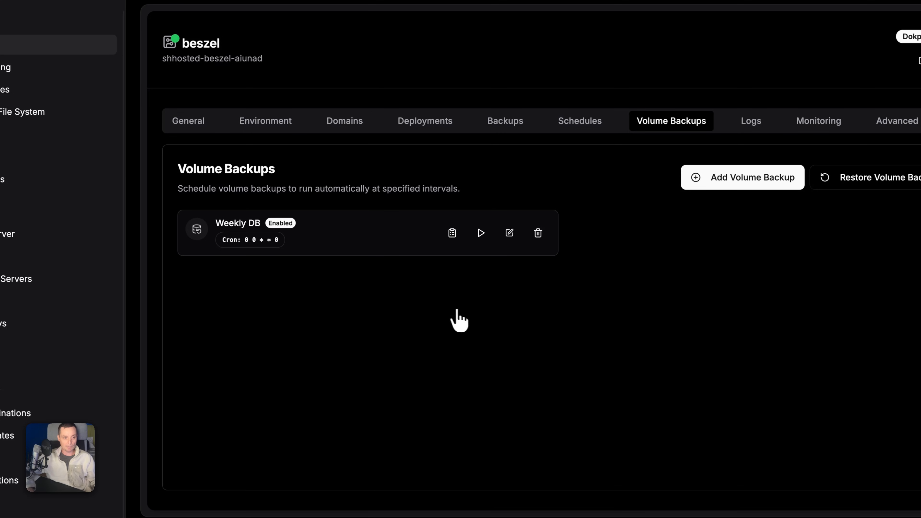
- Find the beszel_data volume in the compose file, then inspect the Weekly DB backup settings unchanged
{"action": "left_click", "coordinate": [189, 120]}
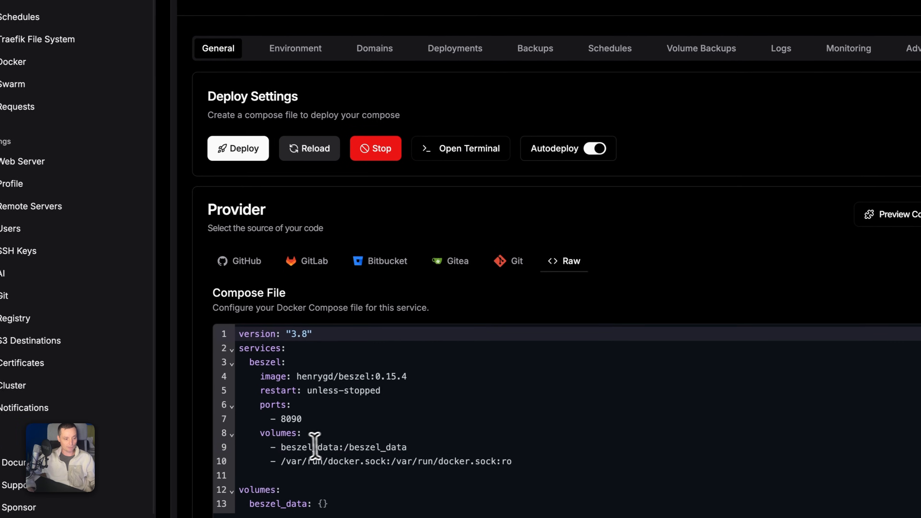
{"action": "double_click", "coordinate": [307, 447]}
{"action": "left_click", "coordinate": [699, 48]}
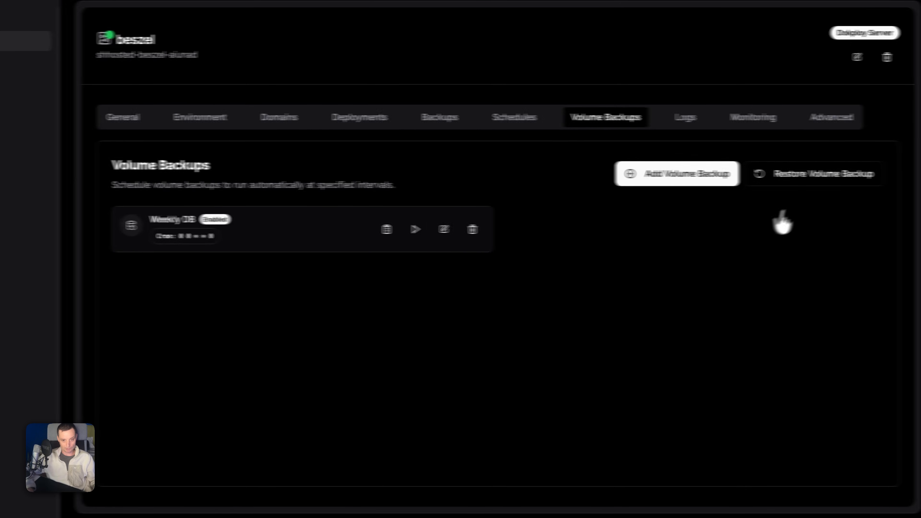
{"action": "left_click", "coordinate": [411, 229]}
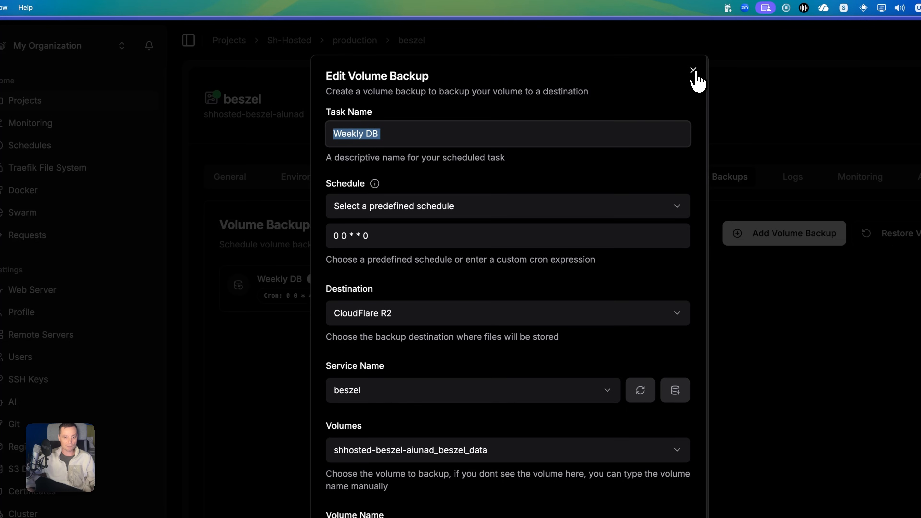
{"action": "left_click", "coordinate": [692, 71]}
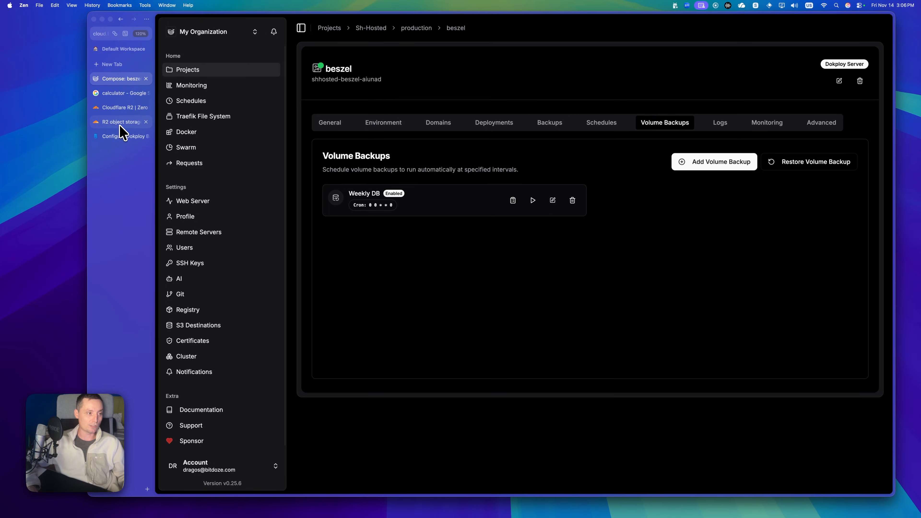
- Open the dokploy-backups R2 bucket showing the beszel data tar and three webserver zips
{"action": "left_click", "coordinate": [120, 123]}
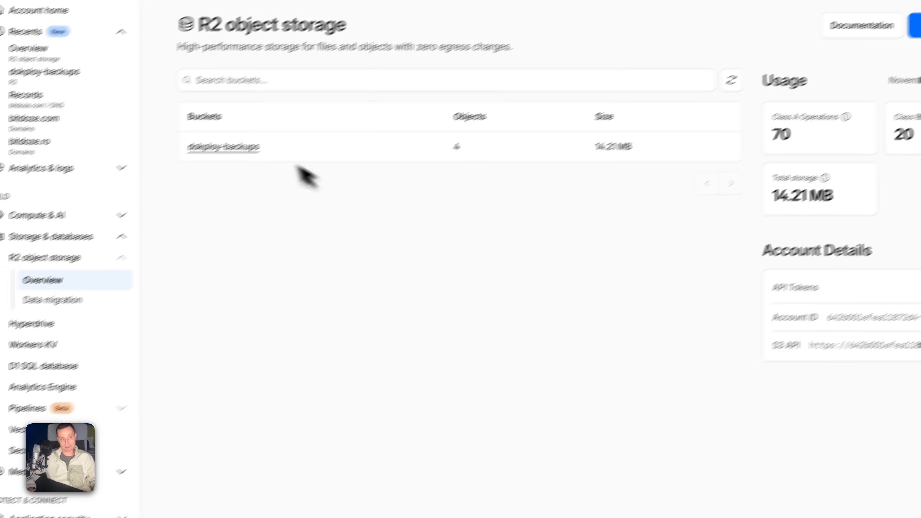
{"action": "left_click", "coordinate": [176, 170]}
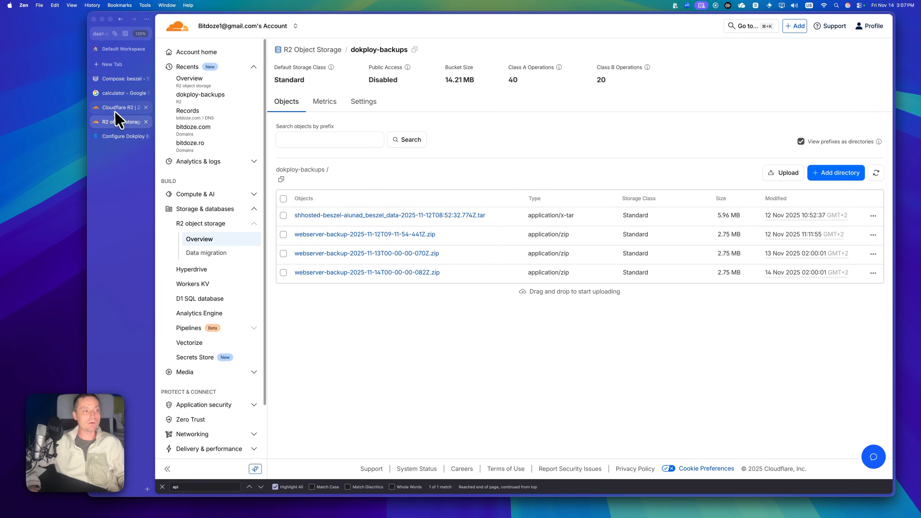
{"action": "left_click", "coordinate": [121, 108]}
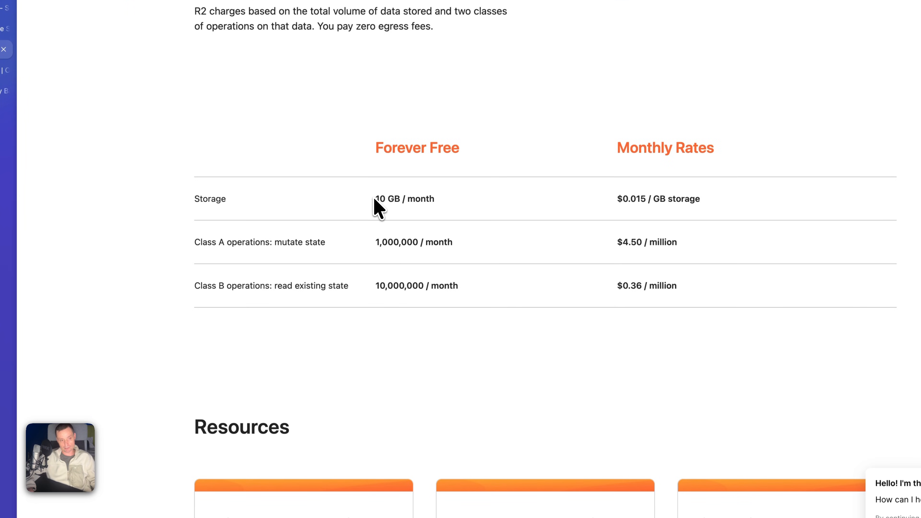
{"action": "left_click_drag", "start_coordinate": [374, 200], "coordinate": [441, 203]}
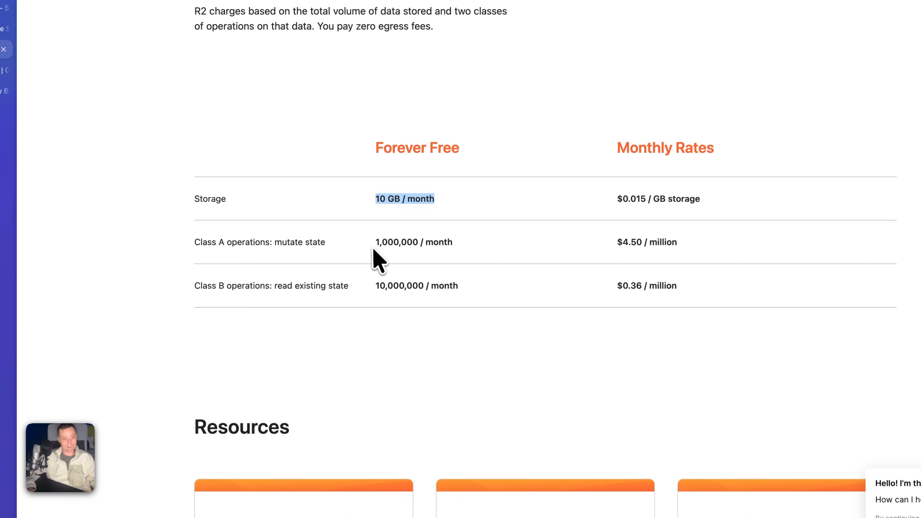
{"action": "left_click_drag", "start_coordinate": [373, 242], "coordinate": [414, 244]}
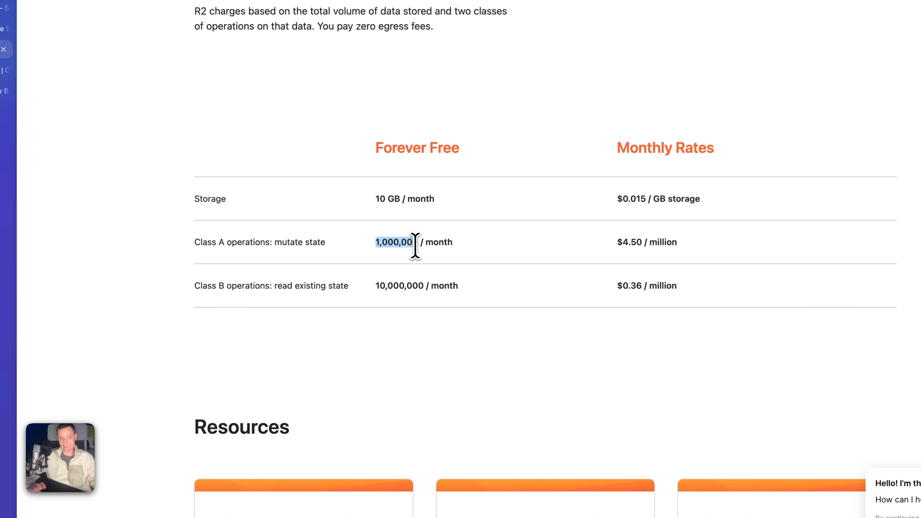
{"action": "left_click_drag", "start_coordinate": [415, 246], "coordinate": [420, 248]}
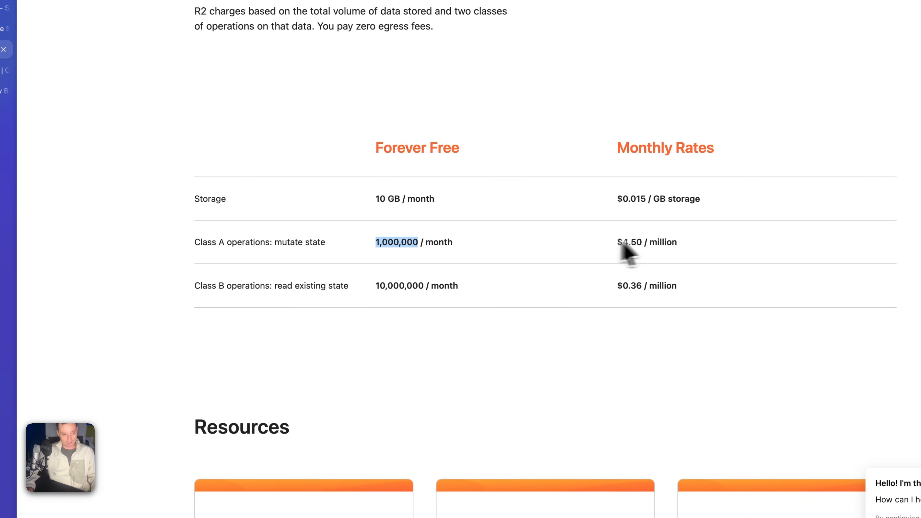
{"action": "left_click", "coordinate": [543, 246]}
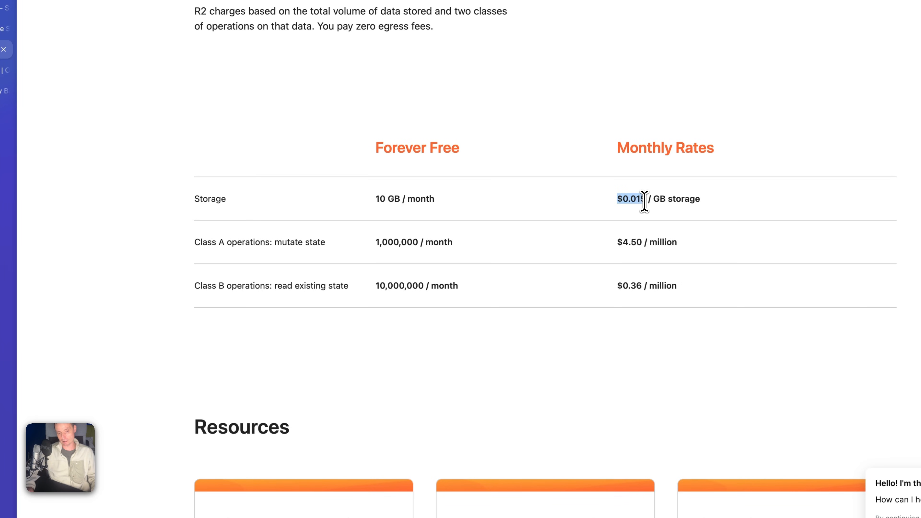
{"action": "left_click", "coordinate": [643, 202]}
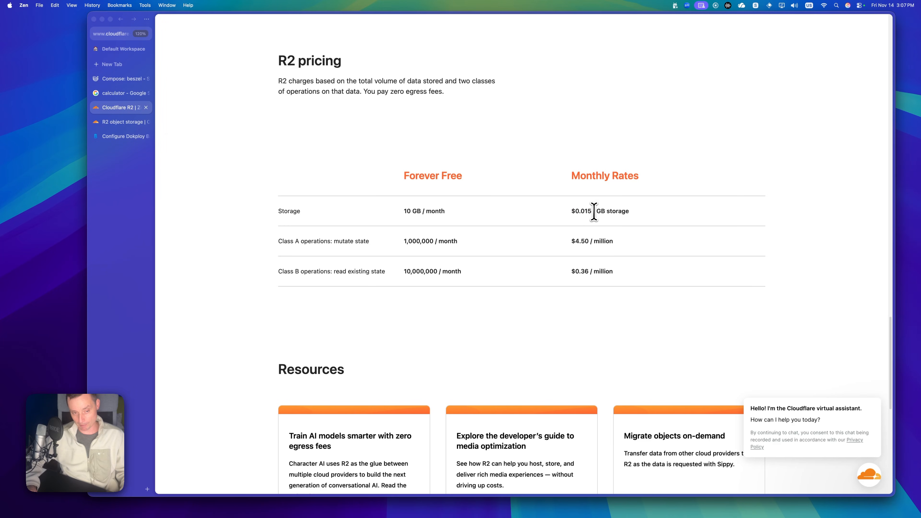
{"action": "left_click_drag", "start_coordinate": [592, 213], "coordinate": [580, 210]}
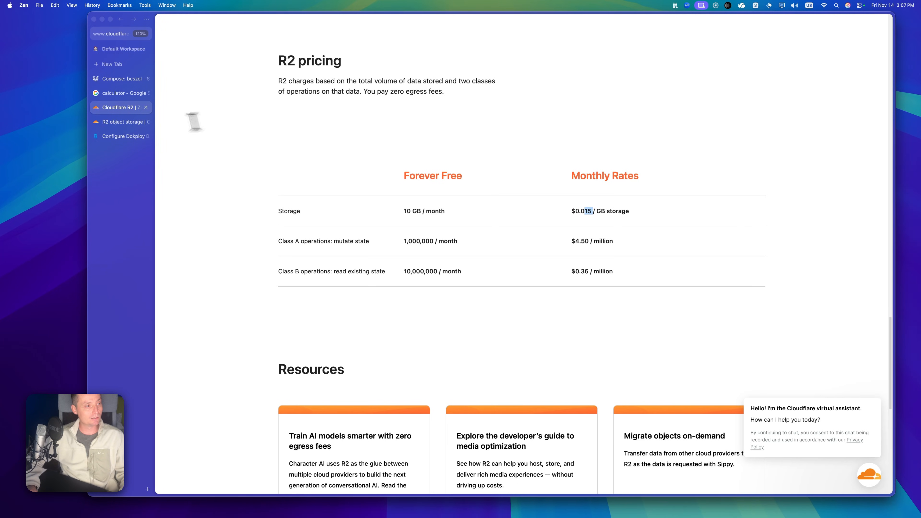
{"action": "left_click", "coordinate": [121, 121]}
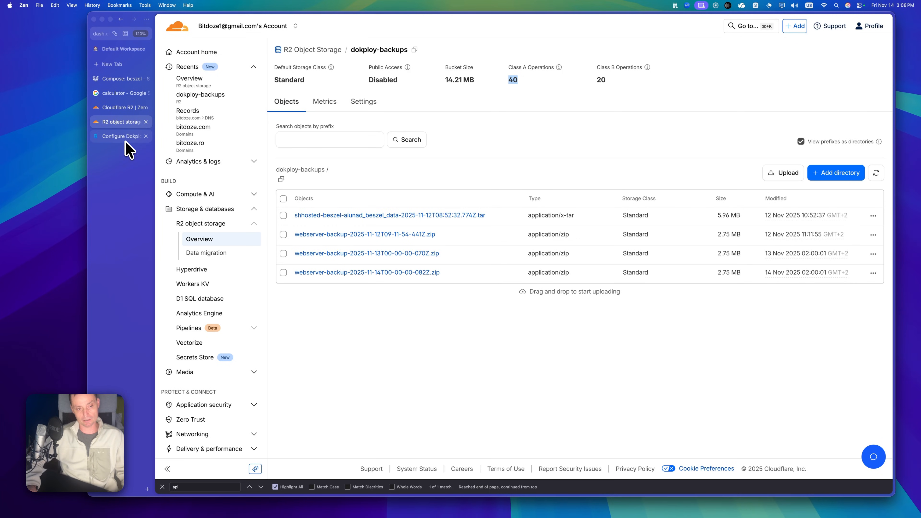
- Read the Bitdoze guide's R2 Cost Comparison table, then return to the dokploy-backups bucket
{"action": "left_click", "coordinate": [127, 147]}
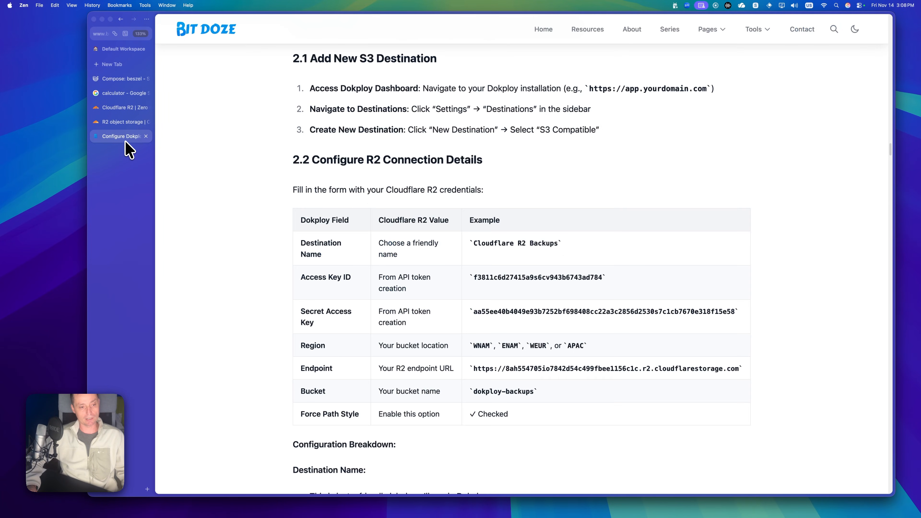
{"action": "scroll", "coordinate": [580, 225], "scroll_direction": "up", "scroll_amount": 10}
{"action": "scroll", "coordinate": [600, 256], "scroll_direction": "up", "scroll_amount": 20}
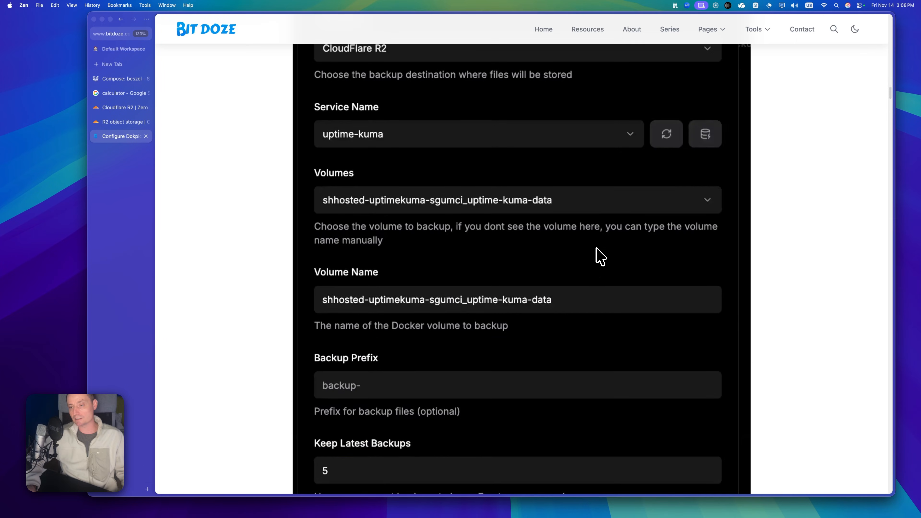
{"action": "scroll", "coordinate": [600, 256], "scroll_direction": "up", "scroll_amount": 20}
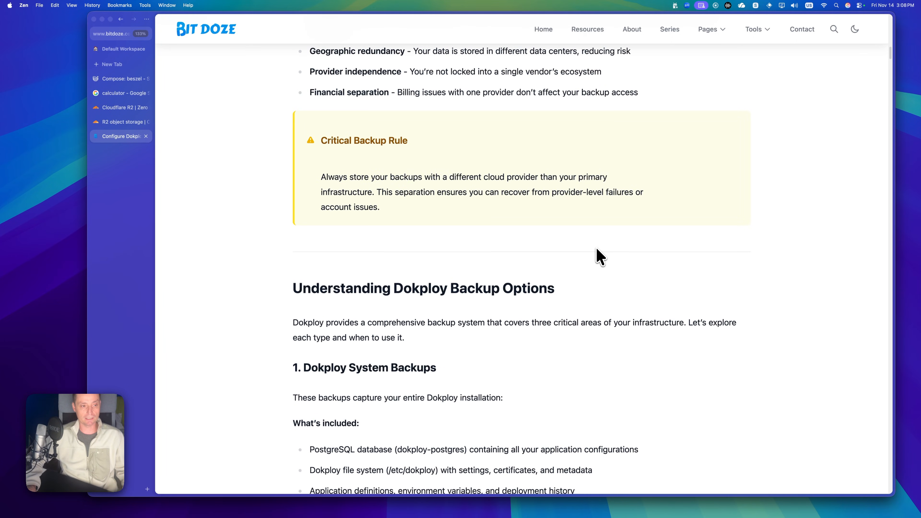
{"action": "scroll", "coordinate": [599, 256], "scroll_direction": "up", "scroll_amount": 7}
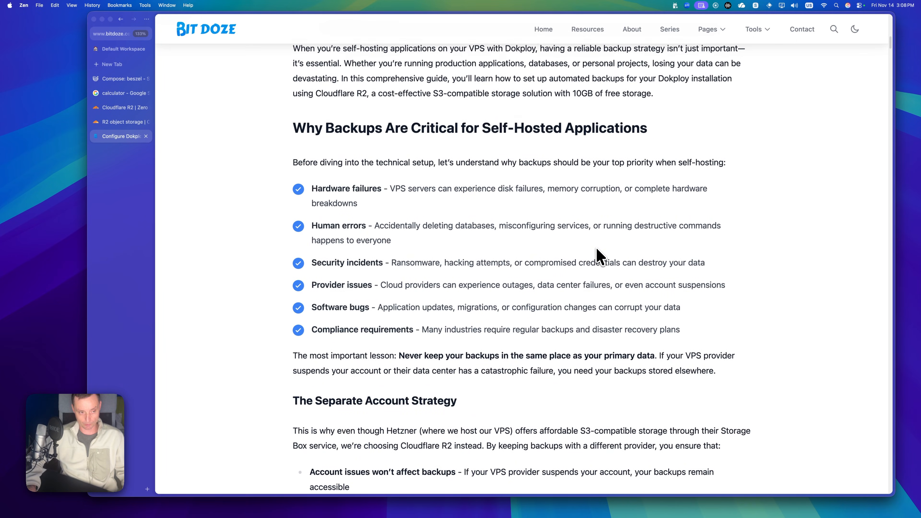
{"action": "scroll", "coordinate": [600, 255], "scroll_direction": "down", "scroll_amount": 7}
{"action": "scroll", "coordinate": [600, 256], "scroll_direction": "down", "scroll_amount": 20}
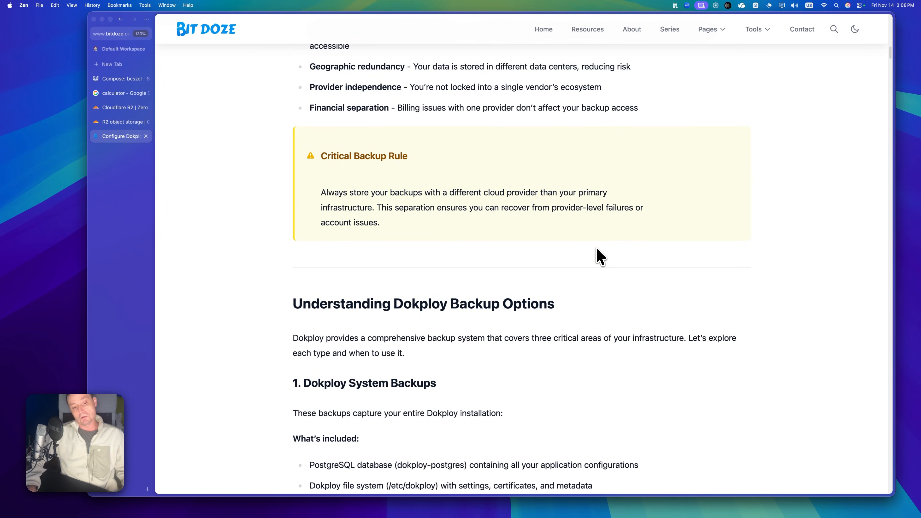
{"action": "scroll", "coordinate": [600, 256], "scroll_direction": "down", "scroll_amount": 15}
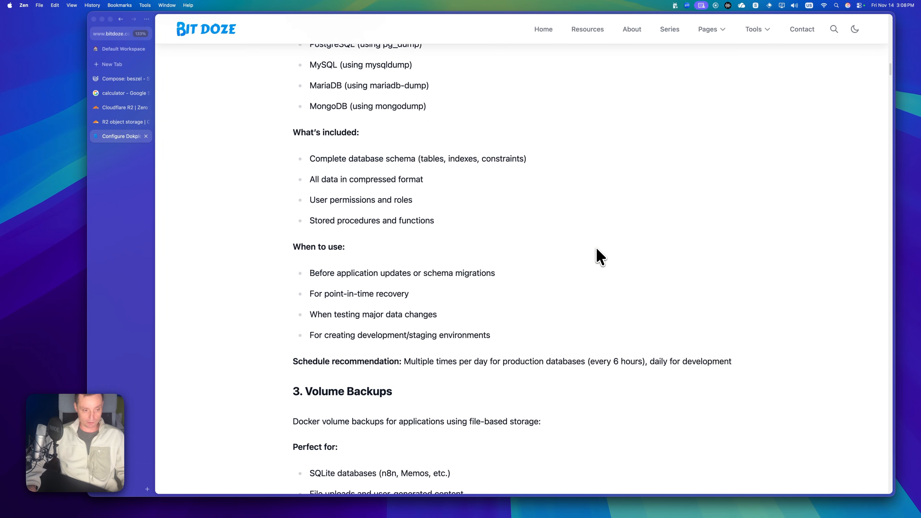
{"action": "scroll", "coordinate": [600, 255], "scroll_direction": "down", "scroll_amount": 20}
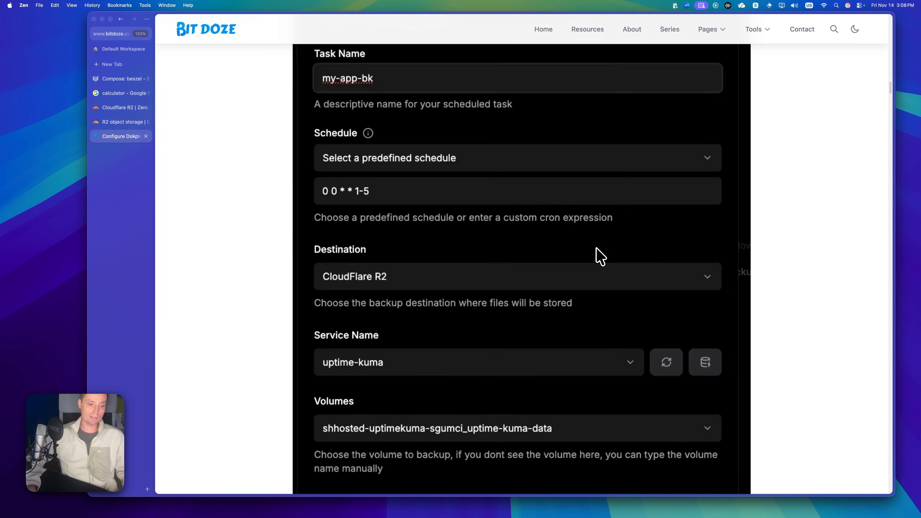
{"action": "scroll", "coordinate": [600, 256], "scroll_direction": "down", "scroll_amount": 20}
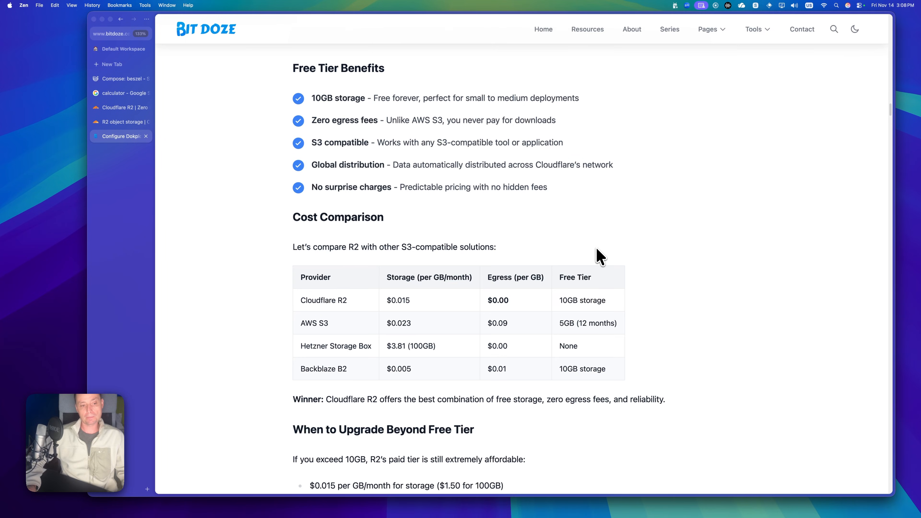
{"action": "scroll", "coordinate": [600, 256], "scroll_direction": "down", "scroll_amount": 5}
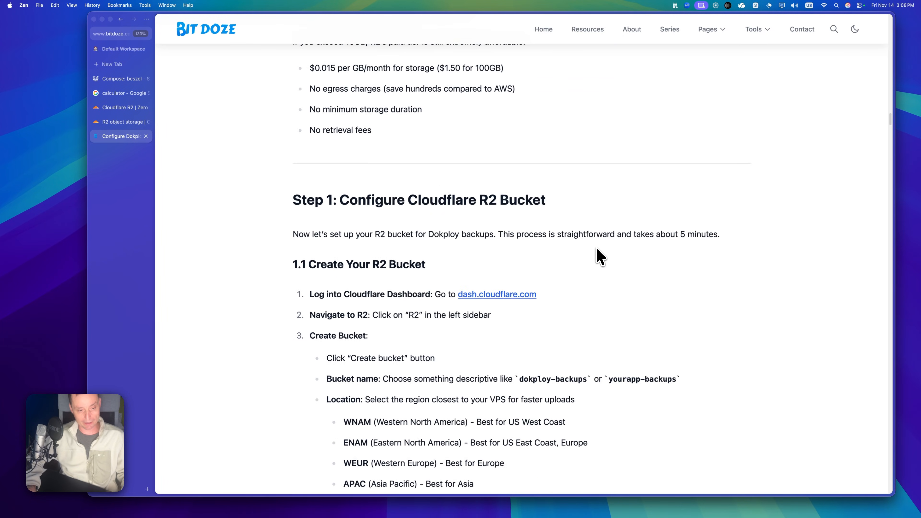
{"action": "scroll", "coordinate": [600, 255], "scroll_direction": "up", "scroll_amount": 6}
{"action": "scroll", "coordinate": [600, 256], "scroll_direction": "up", "scroll_amount": 3}
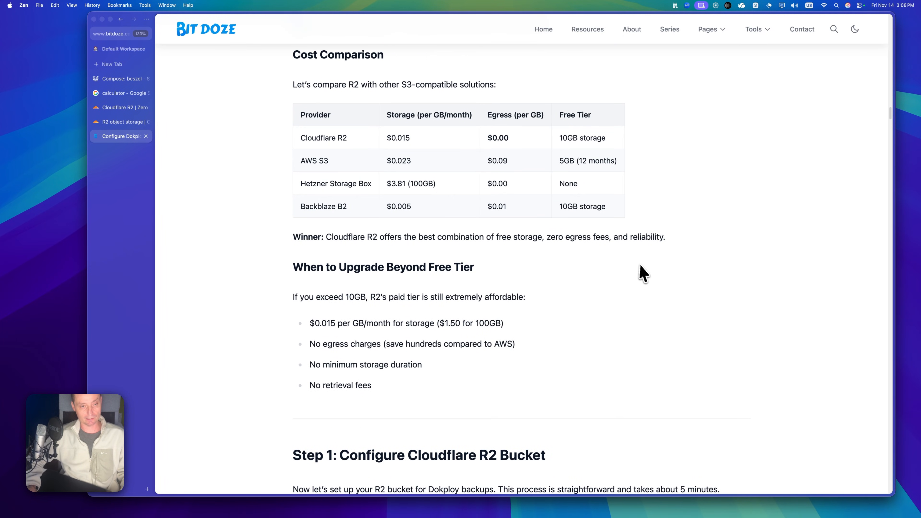
{"action": "scroll", "coordinate": [643, 271], "scroll_direction": "down", "scroll_amount": 3}
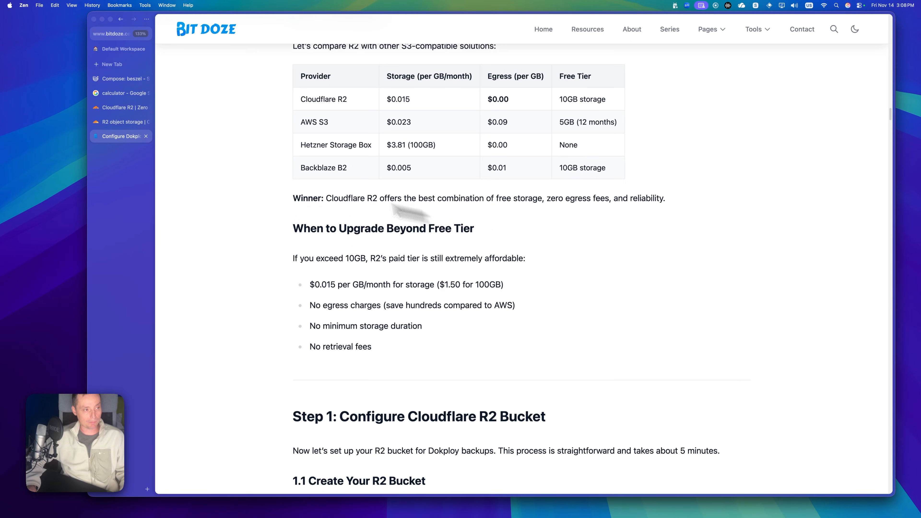
{"action": "left_click", "coordinate": [125, 123]}
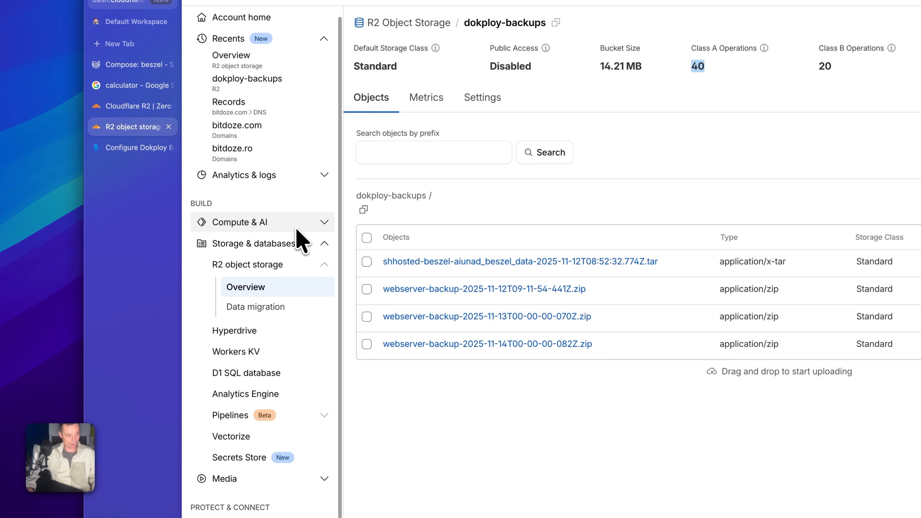
- Expand Storage & databases > R2 object storage in the sidebar and show the Overview page
{"action": "scroll", "coordinate": [301, 246], "scroll_direction": "down", "scroll_amount": 2}
{"action": "left_click", "coordinate": [260, 198]}
{"action": "left_click", "coordinate": [254, 252]}
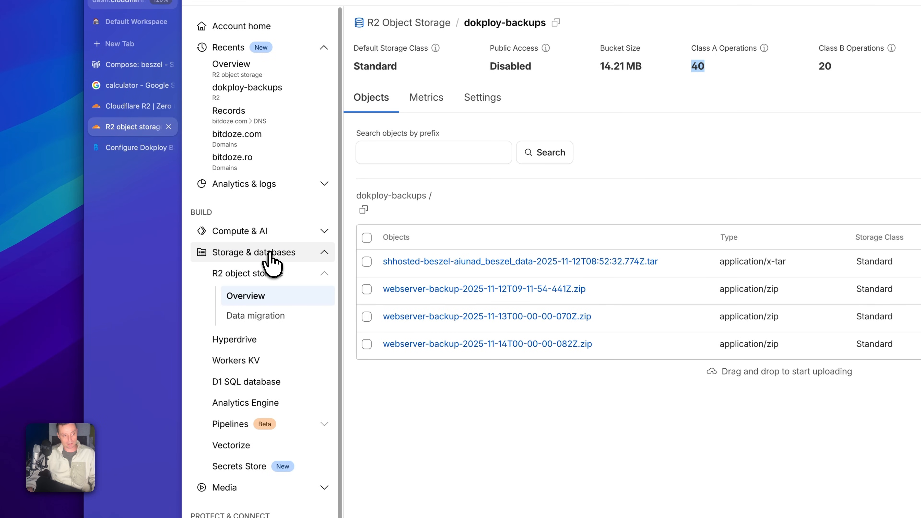
{"action": "left_click", "coordinate": [256, 277]}
{"action": "left_click", "coordinate": [256, 279]}
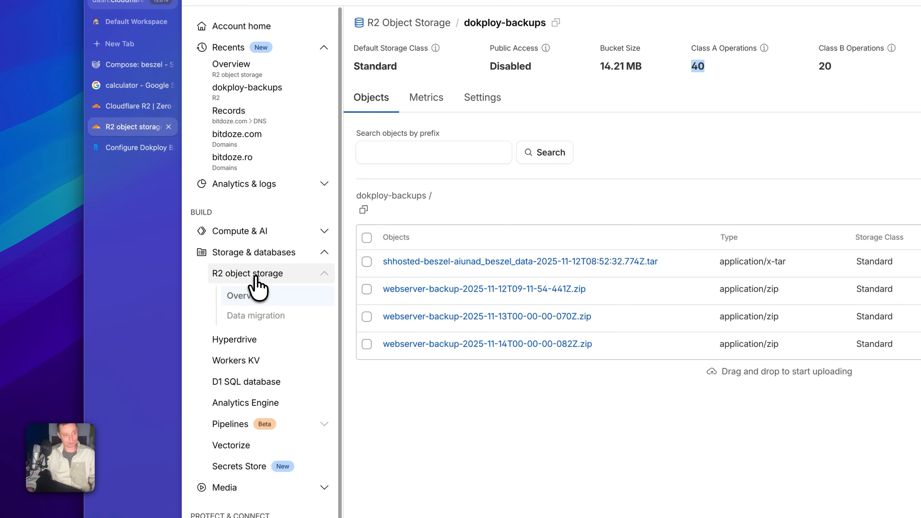
{"action": "left_click", "coordinate": [261, 296]}
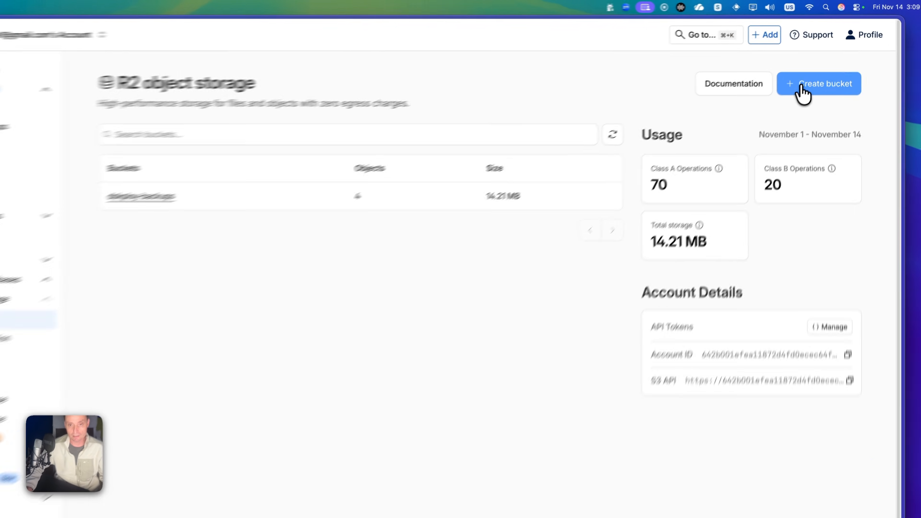
- Fill the new bucket form with name dokploy-backup2 and location hint Eastern Europe (EEUR)
{"action": "left_click", "coordinate": [801, 87]}
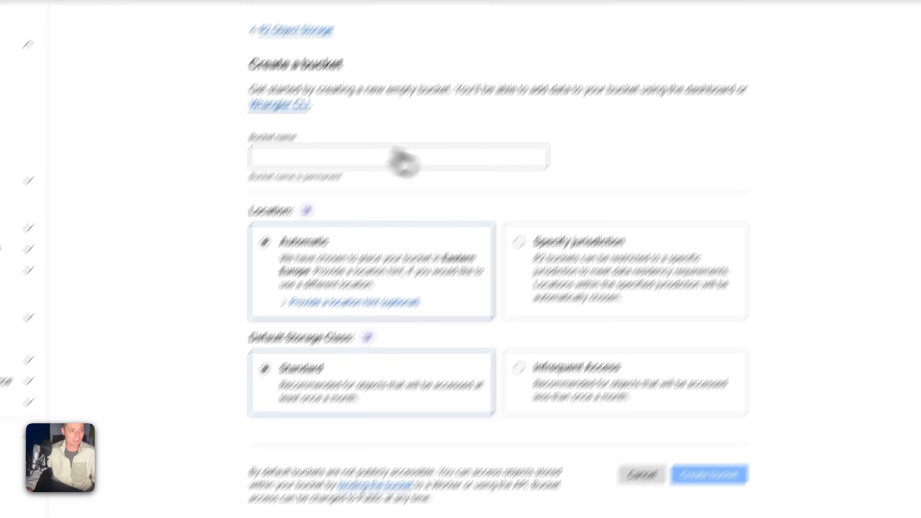
{"action": "left_click", "coordinate": [304, 160]}
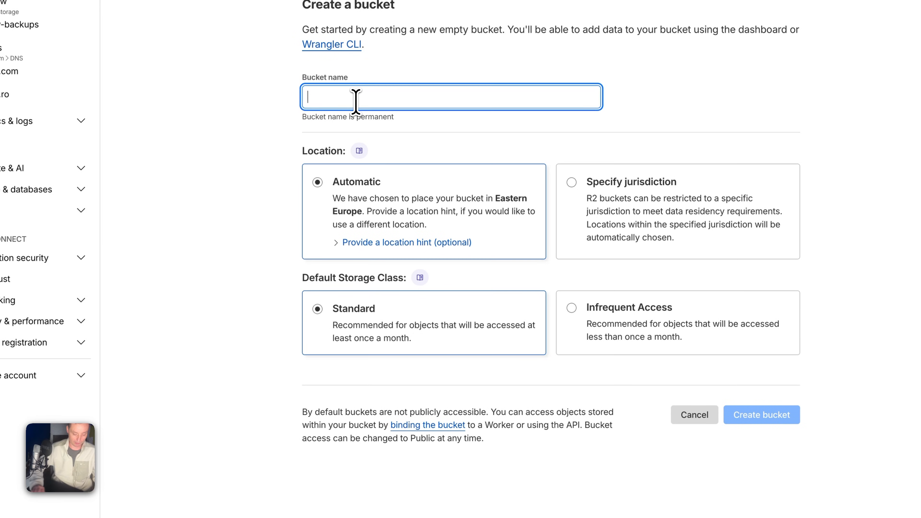
{"action": "type", "text": "dokploy-backup2"}
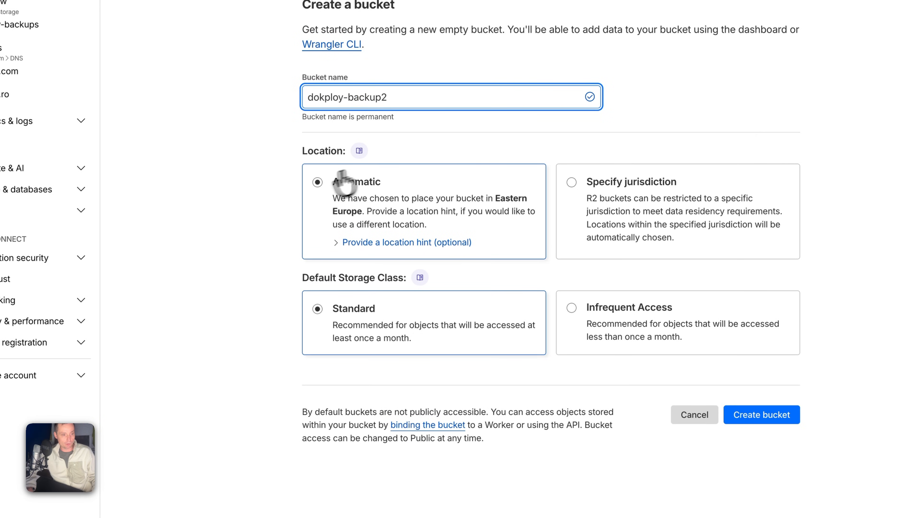
{"action": "left_click", "coordinate": [337, 242]}
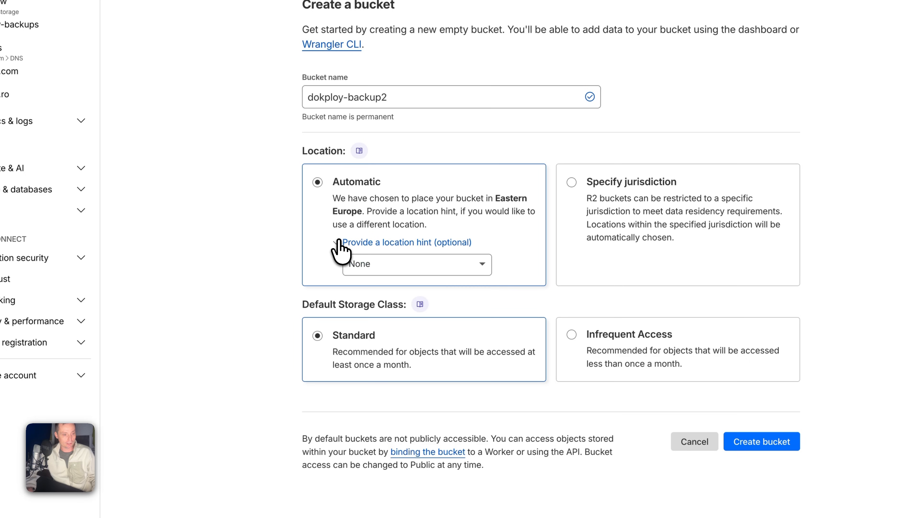
{"action": "left_click", "coordinate": [408, 264]}
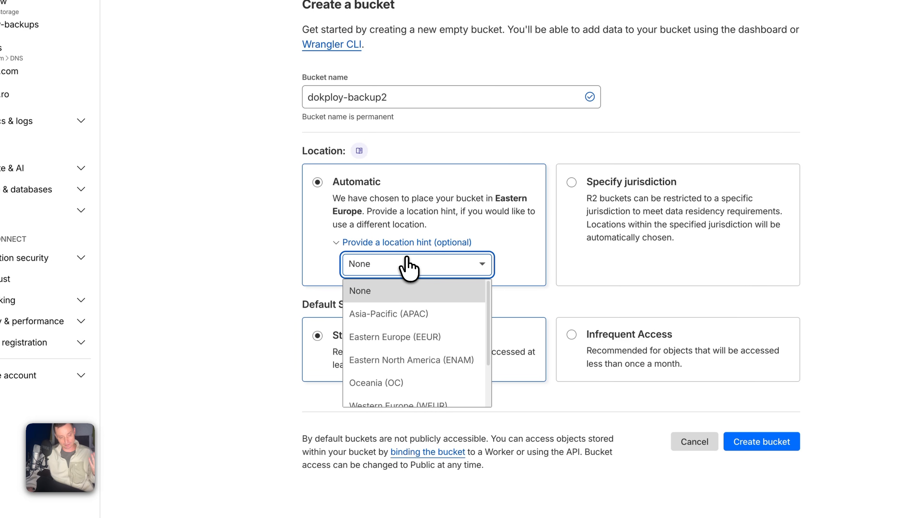
{"action": "left_click", "coordinate": [430, 346]}
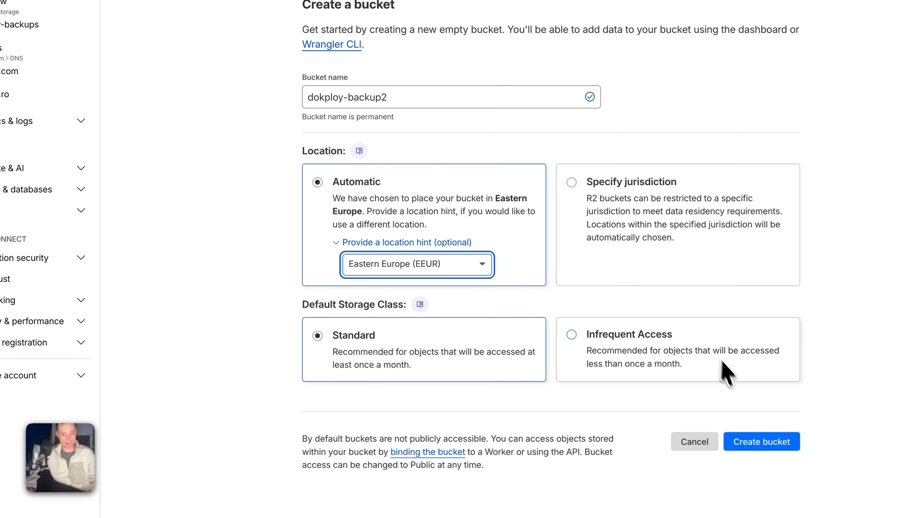
- Create the dokploy-backup2 bucket, then go to R2 API Tokens management from the Overview
{"action": "left_click", "coordinate": [754, 441]}
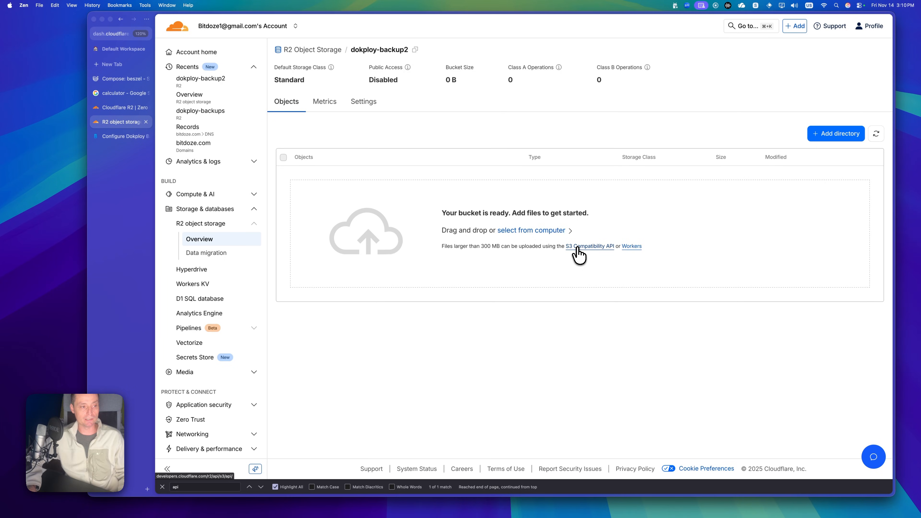
{"action": "left_click", "coordinate": [210, 239]}
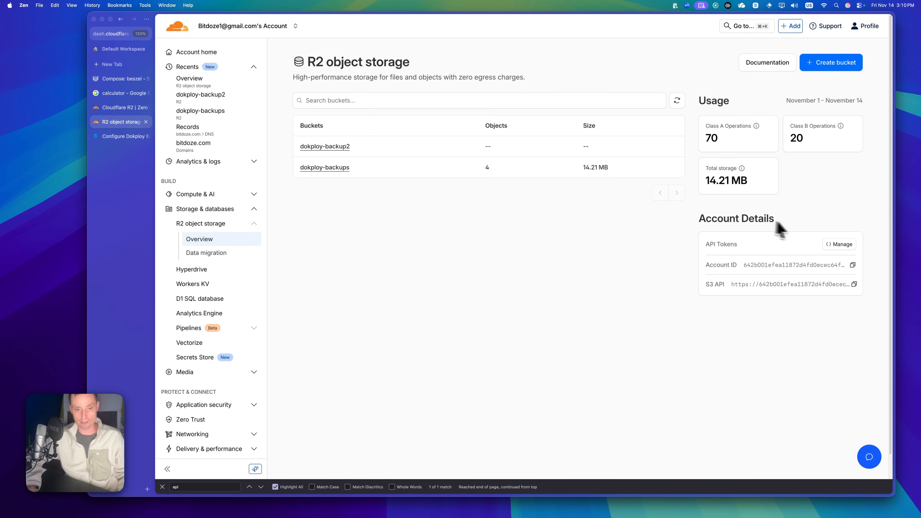
{"action": "left_click_drag", "start_coordinate": [709, 245], "coordinate": [738, 245]}
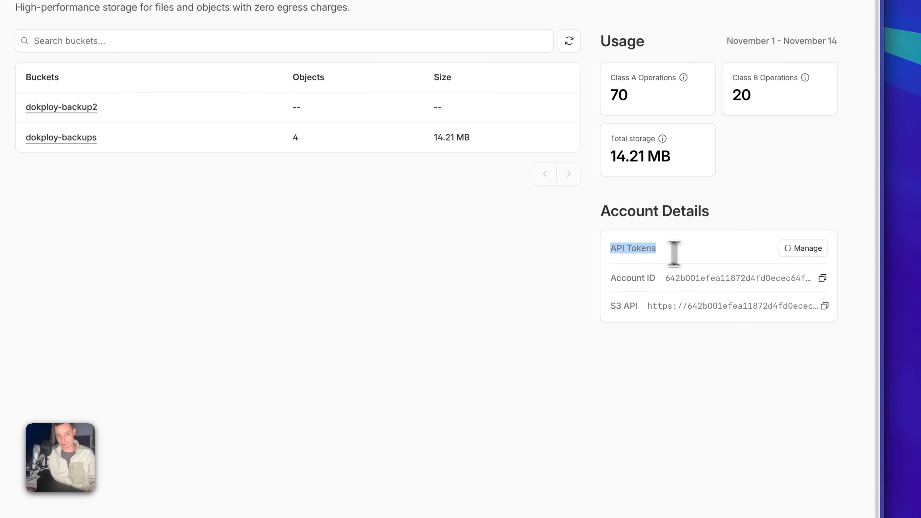
{"action": "left_click", "coordinate": [802, 249]}
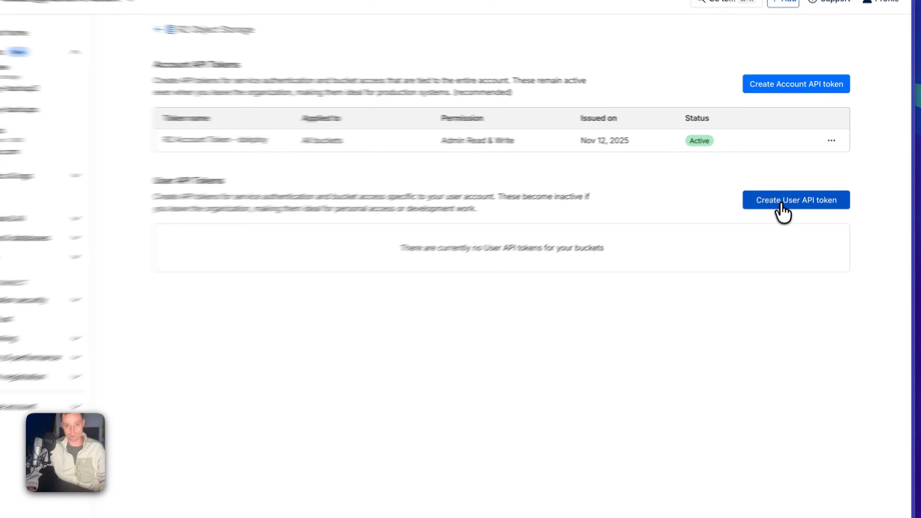
- Create user API token 'R2 User Token - test' with Admin Read & Write permission and Forever TTL
{"action": "left_click", "coordinate": [802, 180]}
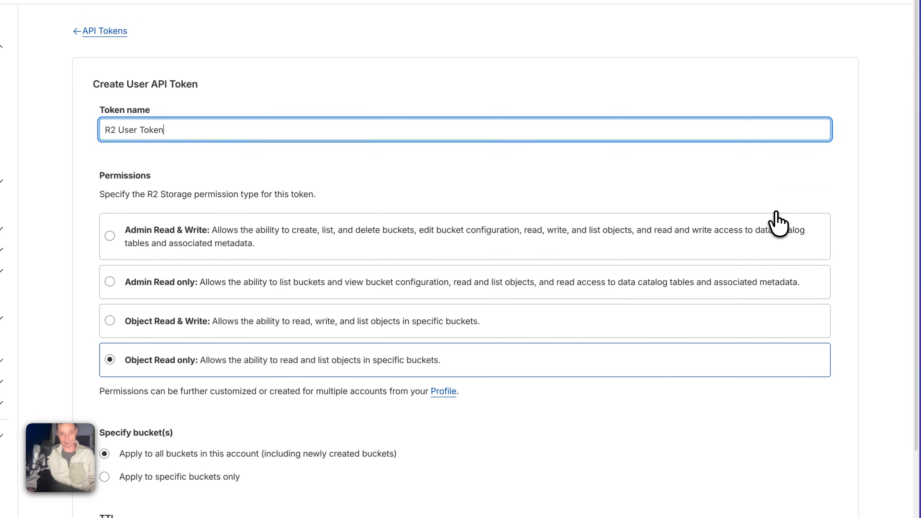
{"action": "left_click", "coordinate": [110, 236]}
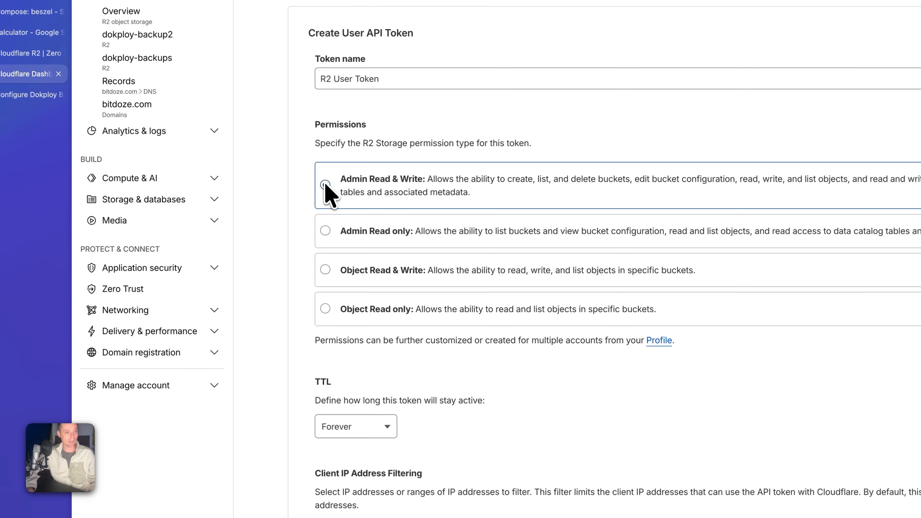
{"action": "left_click", "coordinate": [383, 86]}
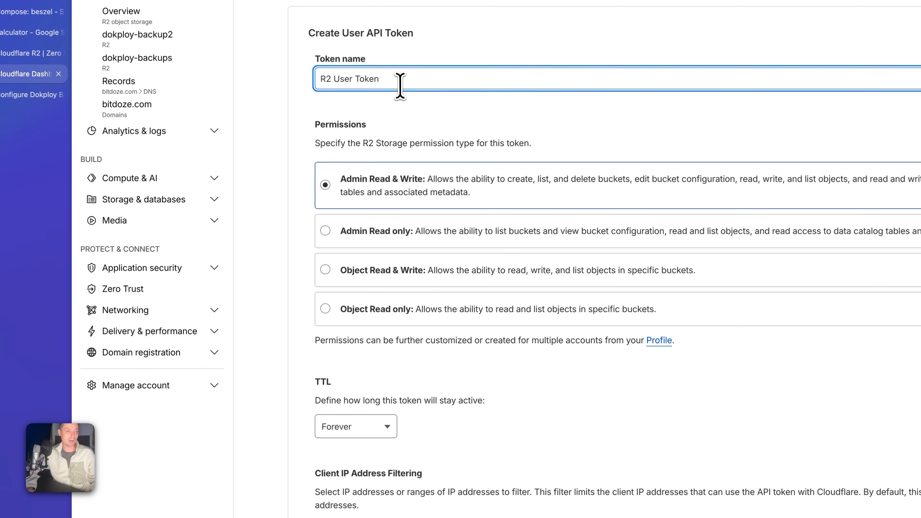
{"action": "type", "text": "- test"}
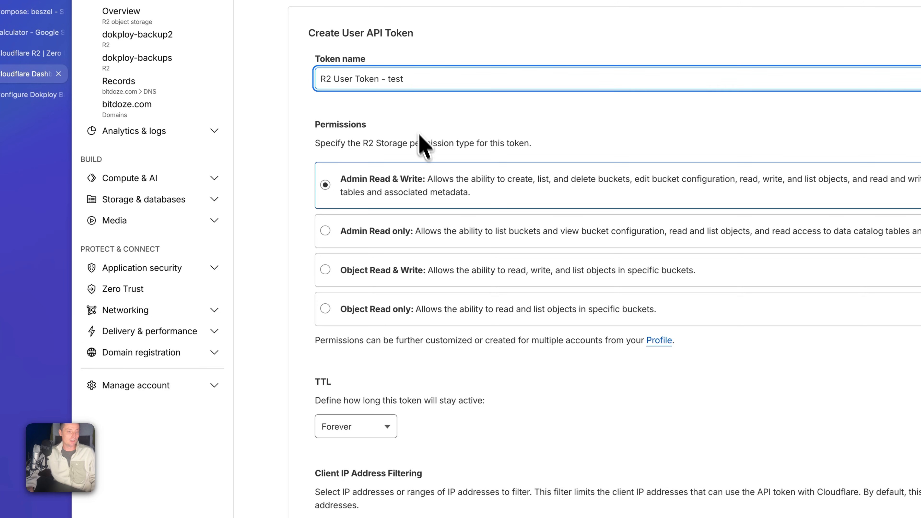
{"action": "scroll", "coordinate": [424, 143], "scroll_direction": "down", "scroll_amount": 1}
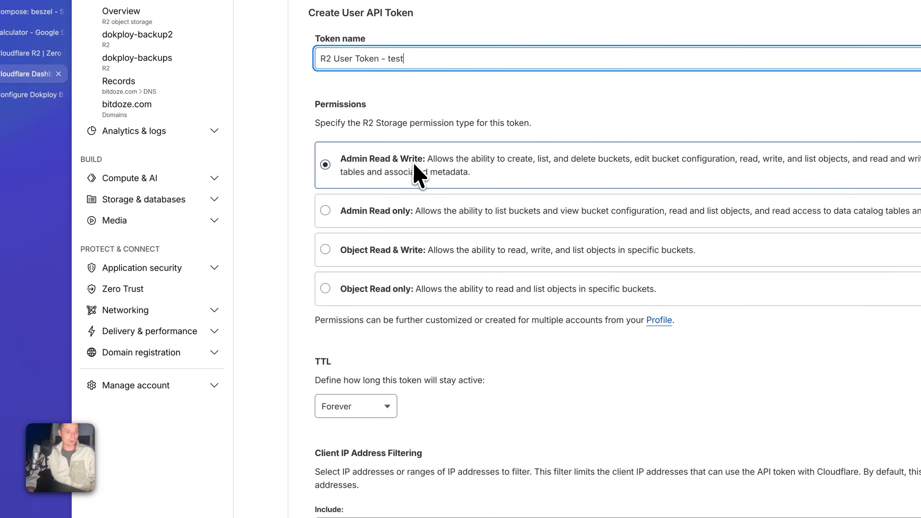
{"action": "scroll", "coordinate": [418, 174], "scroll_direction": "down", "scroll_amount": 5}
{"action": "left_click", "coordinate": [373, 289]}
{"action": "left_click", "coordinate": [373, 288]}
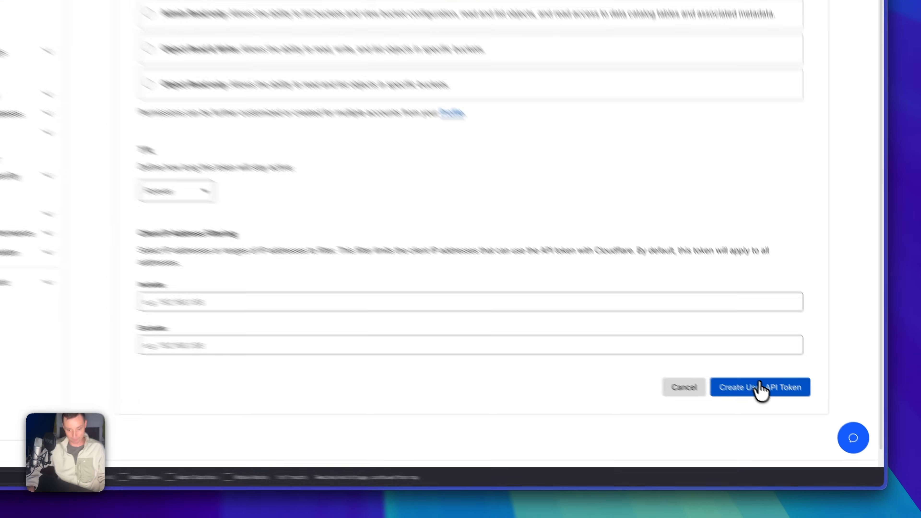
{"action": "left_click", "coordinate": [796, 416]}
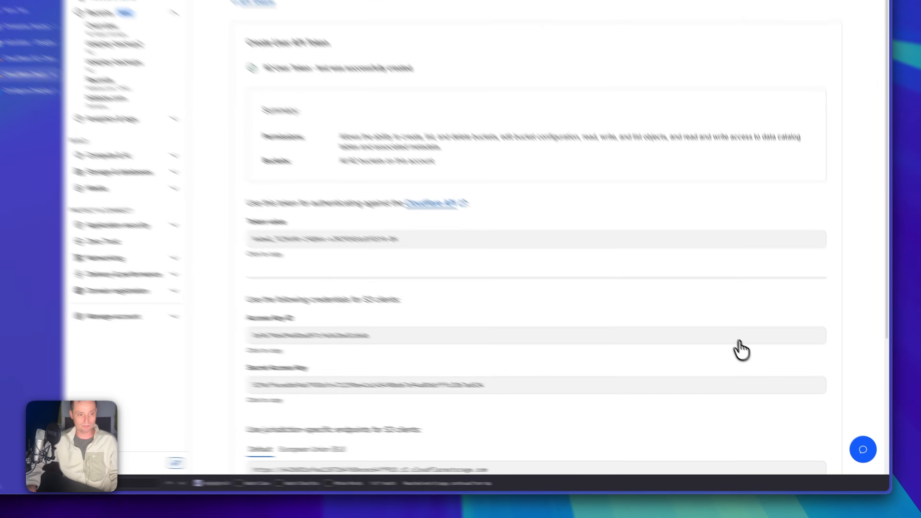
- Review the token's Access Key ID, Secret Access Key and endpoint, then switch back to Dokploy
{"action": "scroll", "coordinate": [727, 326], "scroll_direction": "down", "scroll_amount": 1}
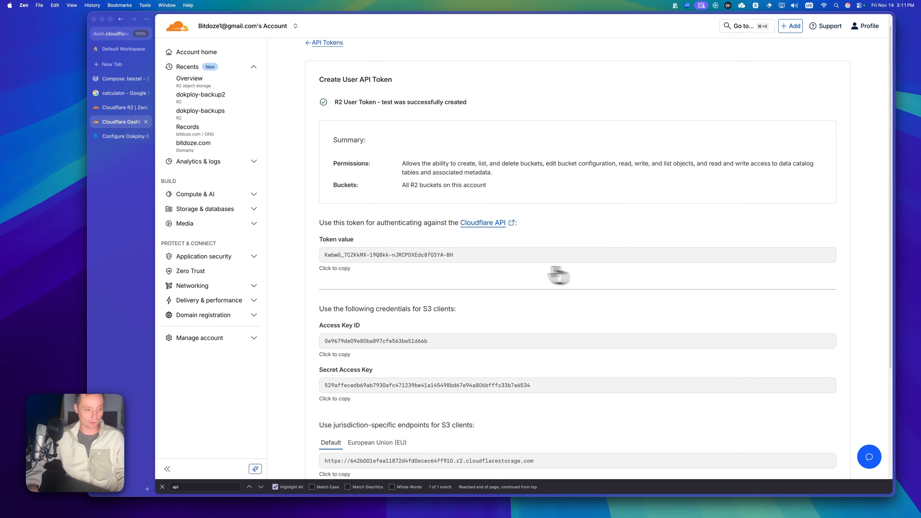
{"action": "scroll", "coordinate": [507, 323], "scroll_direction": "down", "scroll_amount": 1}
{"action": "scroll", "coordinate": [526, 324], "scroll_direction": "down", "scroll_amount": 4}
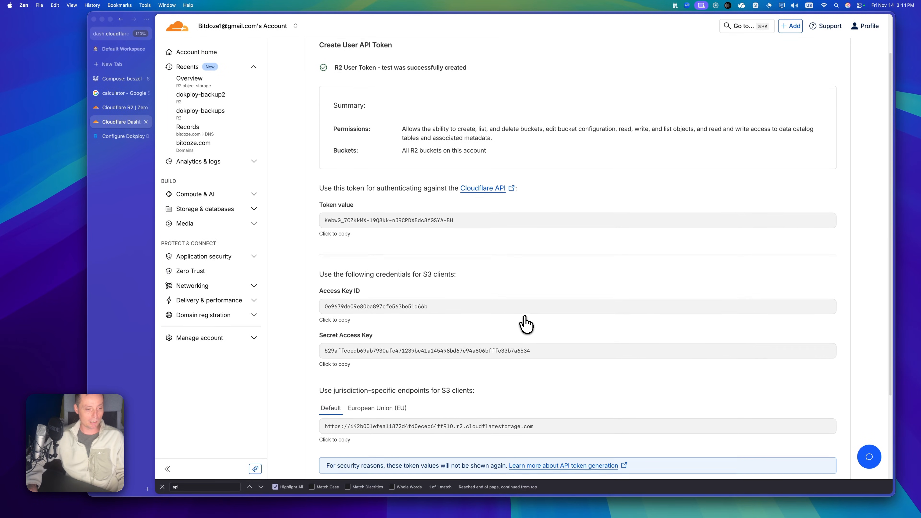
{"action": "scroll", "coordinate": [526, 324], "scroll_direction": "down", "scroll_amount": 1}
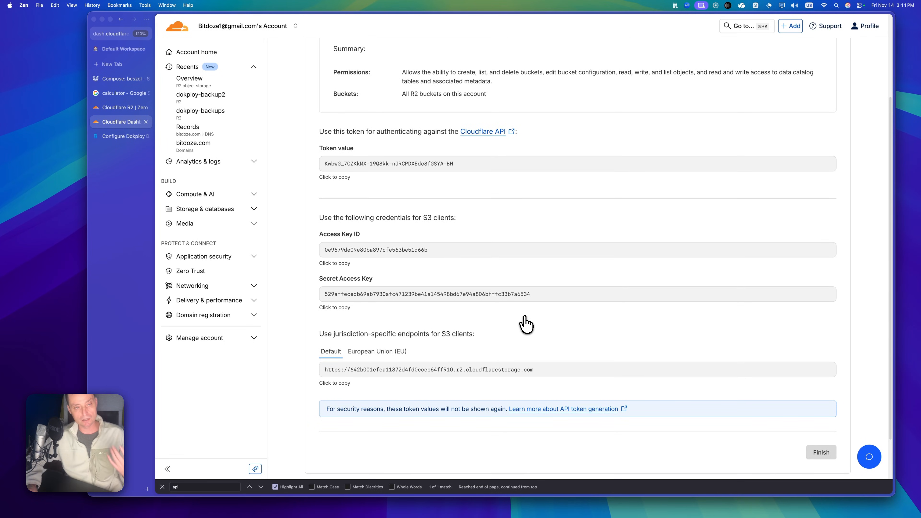
{"action": "left_click", "coordinate": [117, 79]}
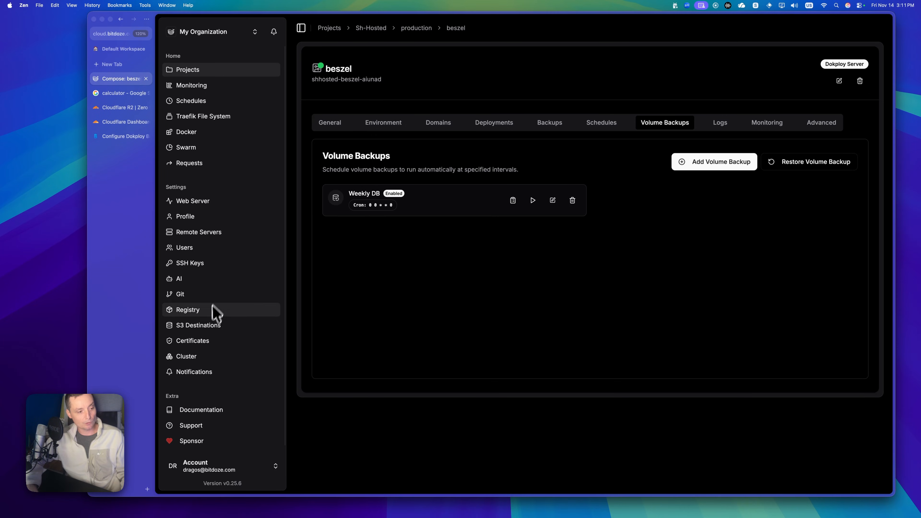
- Start an S3 destination named Test and browse the provider list for Cloudflare R2 Storage
{"action": "left_click", "coordinate": [206, 328]}
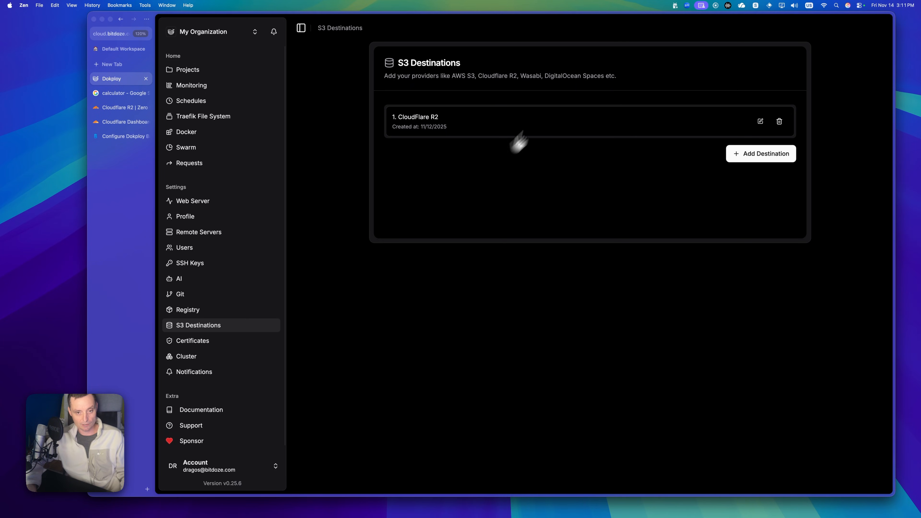
{"action": "left_click", "coordinate": [745, 157]}
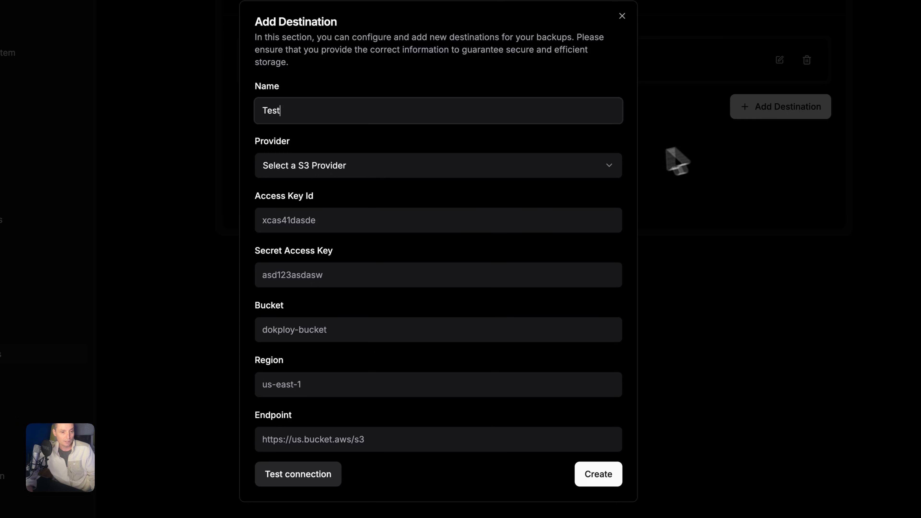
{"action": "left_click", "coordinate": [606, 168]}
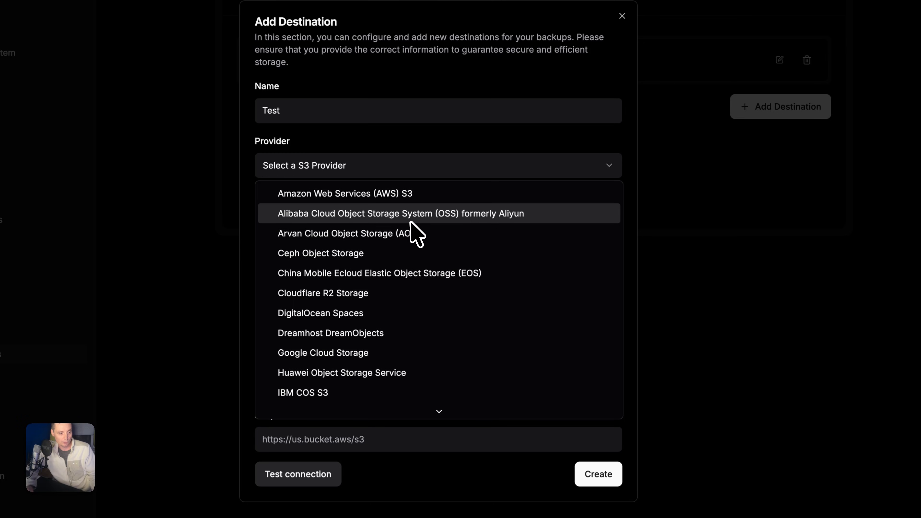
{"action": "scroll", "coordinate": [394, 217], "scroll_direction": "down", "scroll_amount": 1}
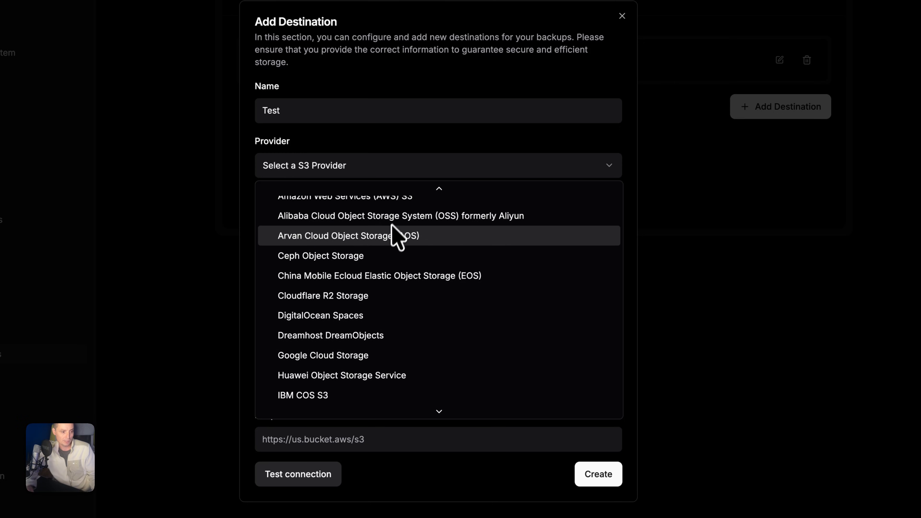
{"action": "scroll", "coordinate": [386, 240], "scroll_direction": "down", "scroll_amount": 6}
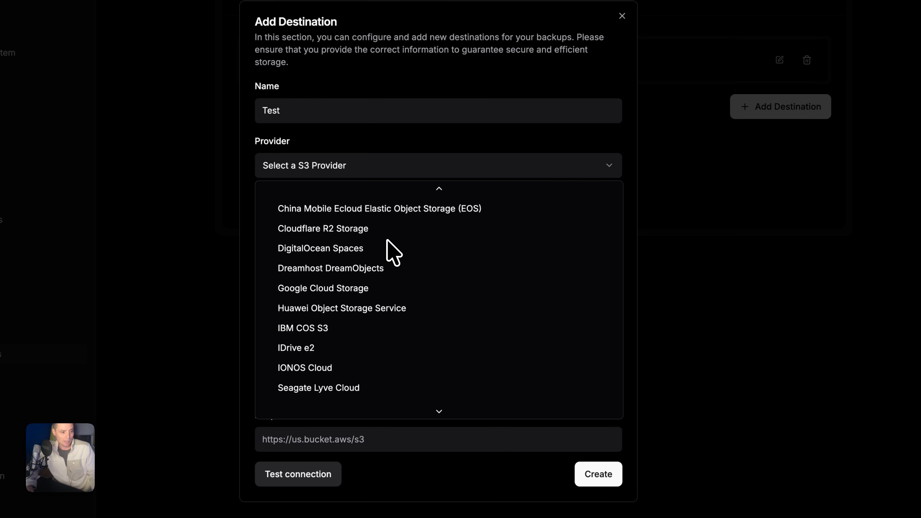
{"action": "scroll", "coordinate": [387, 240], "scroll_direction": "down", "scroll_amount": 4}
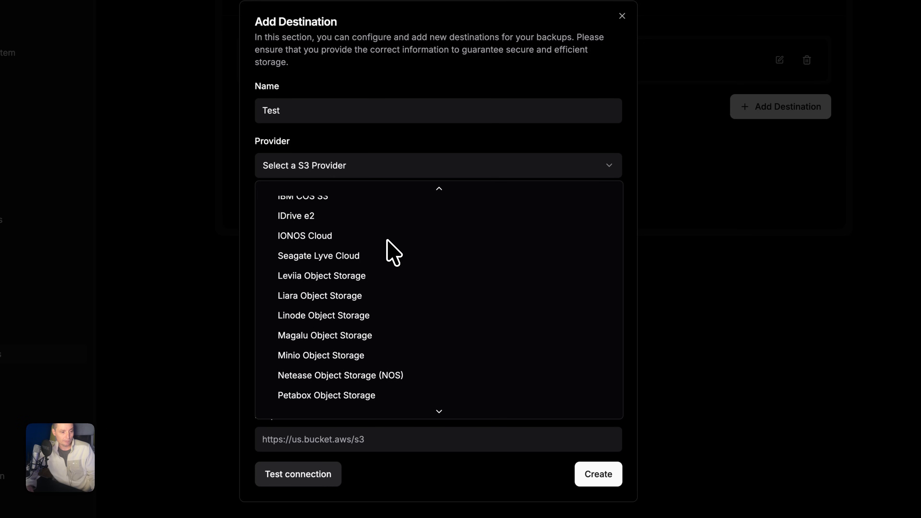
{"action": "scroll", "coordinate": [385, 257], "scroll_direction": "down", "scroll_amount": 5}
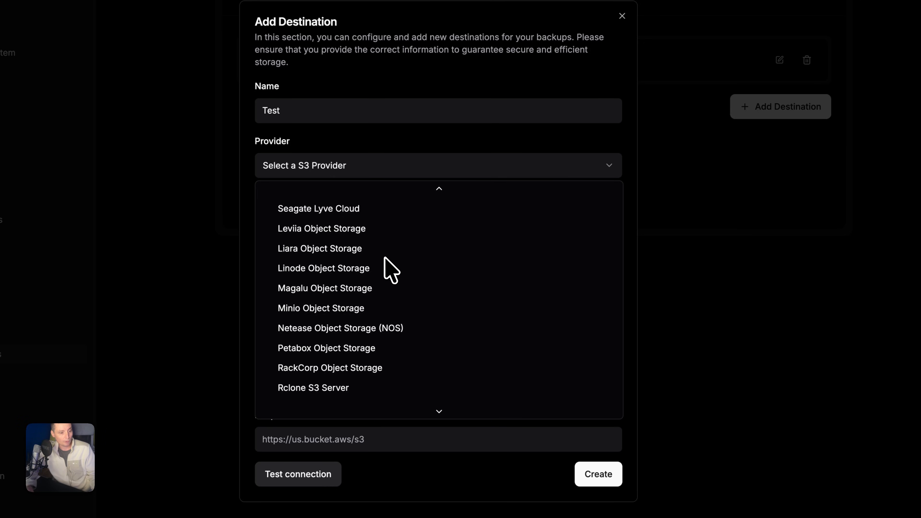
{"action": "scroll", "coordinate": [384, 257], "scroll_direction": "down", "scroll_amount": 1}
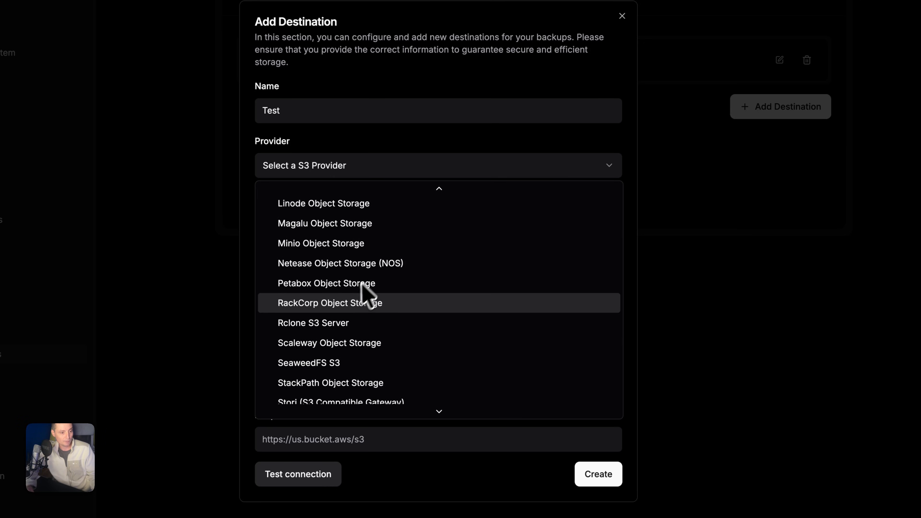
{"action": "scroll", "coordinate": [397, 306], "scroll_direction": "down", "scroll_amount": 5}
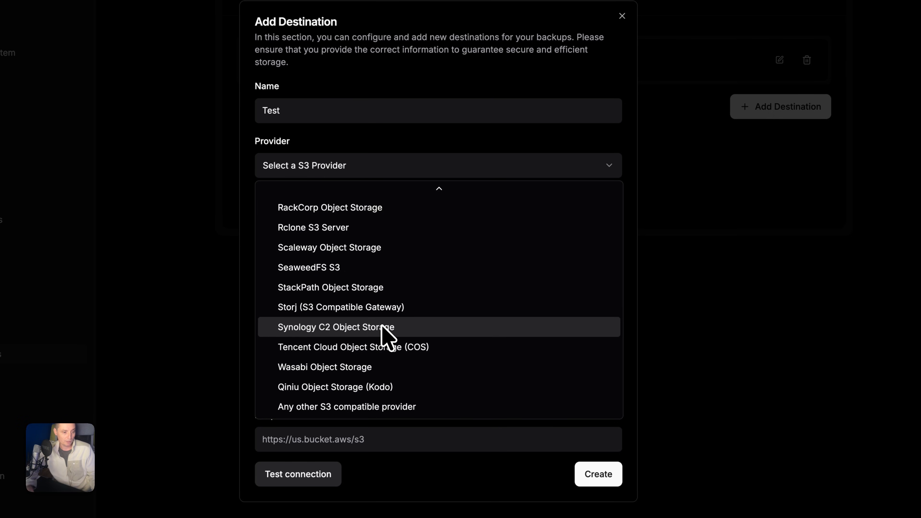
{"action": "scroll", "coordinate": [427, 376], "scroll_direction": "up", "scroll_amount": 1}
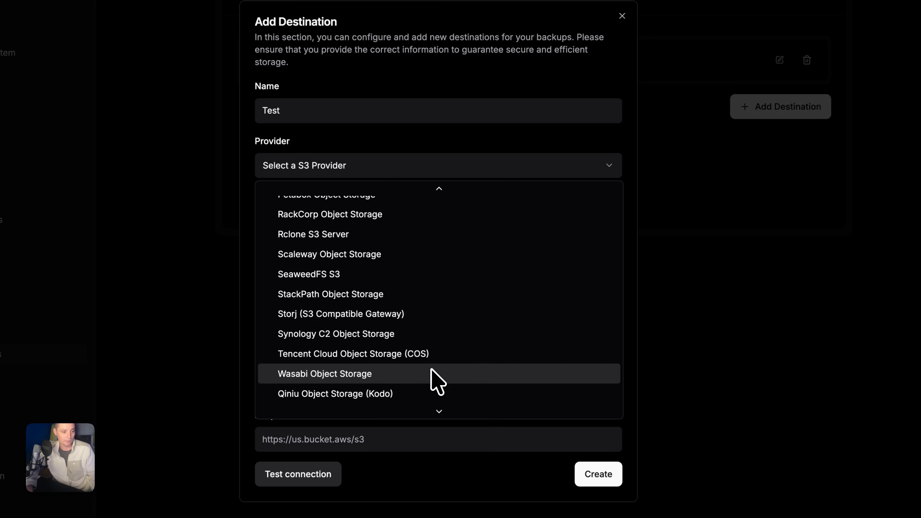
{"action": "scroll", "coordinate": [413, 383], "scroll_direction": "down", "scroll_amount": 1}
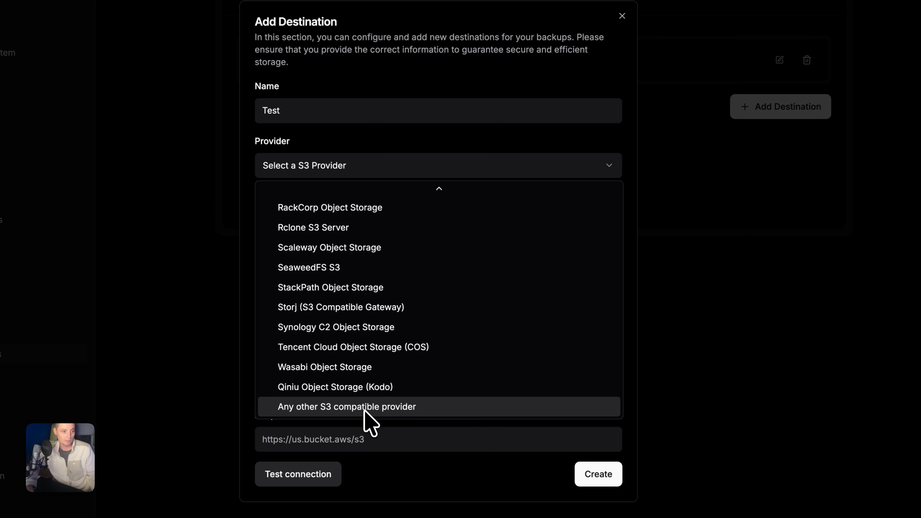
{"action": "scroll", "coordinate": [377, 406], "scroll_direction": "up", "scroll_amount": 10}
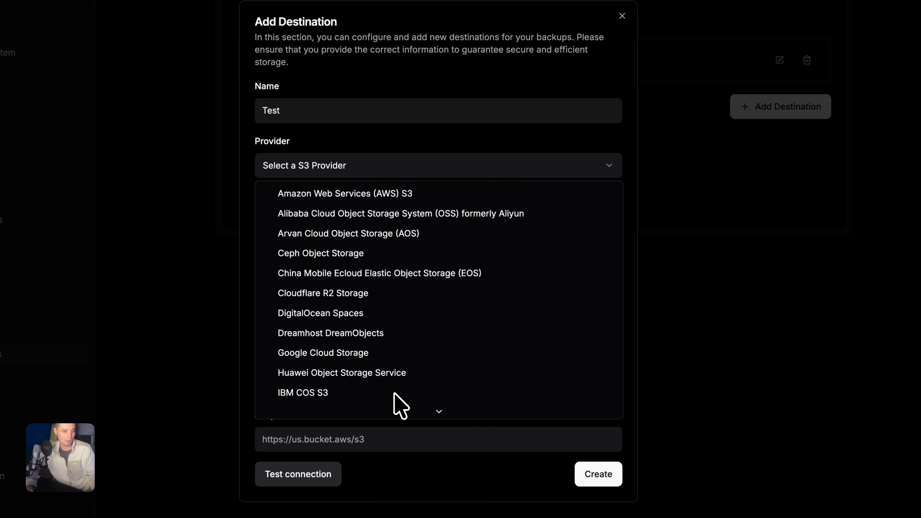
- Choose Cloudflare R2 Storage as the provider and paste in the R2 Access Key ID
{"action": "left_click", "coordinate": [344, 301]}
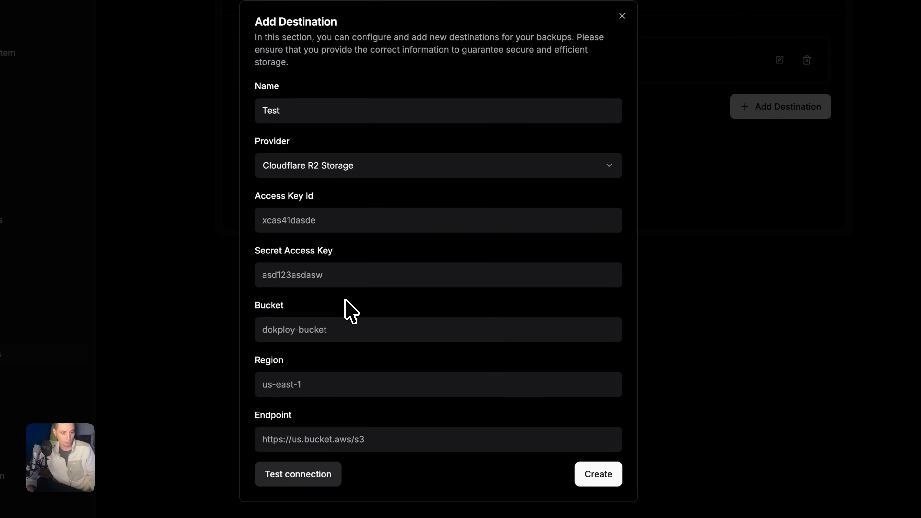
{"action": "left_click", "coordinate": [330, 227]}
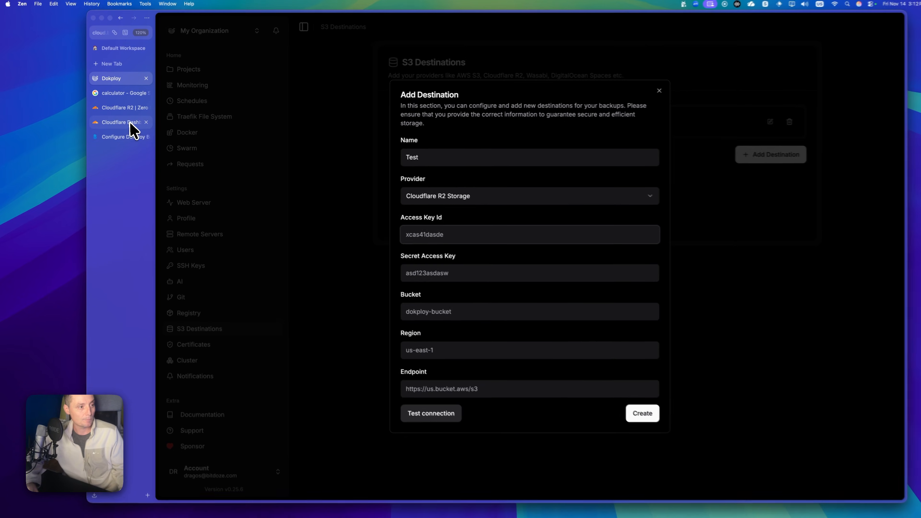
{"action": "left_click", "coordinate": [130, 123]}
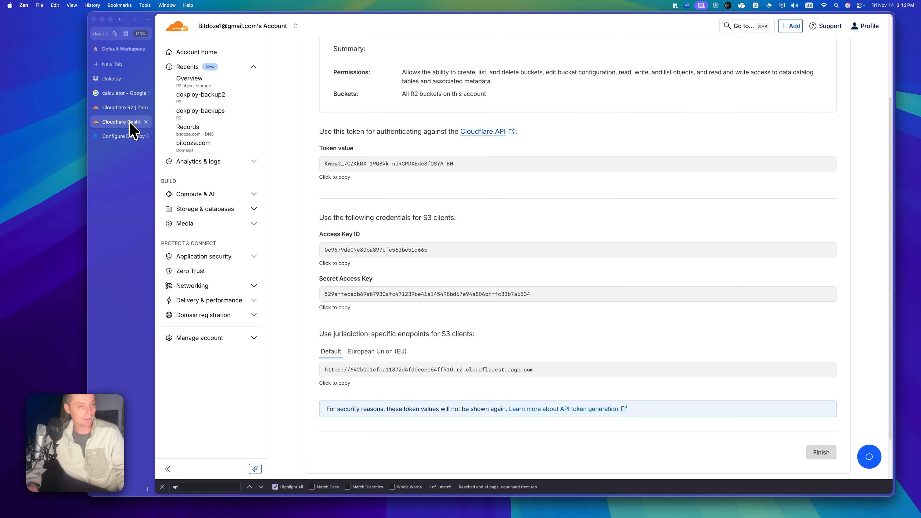
{"action": "left_click", "coordinate": [411, 250]}
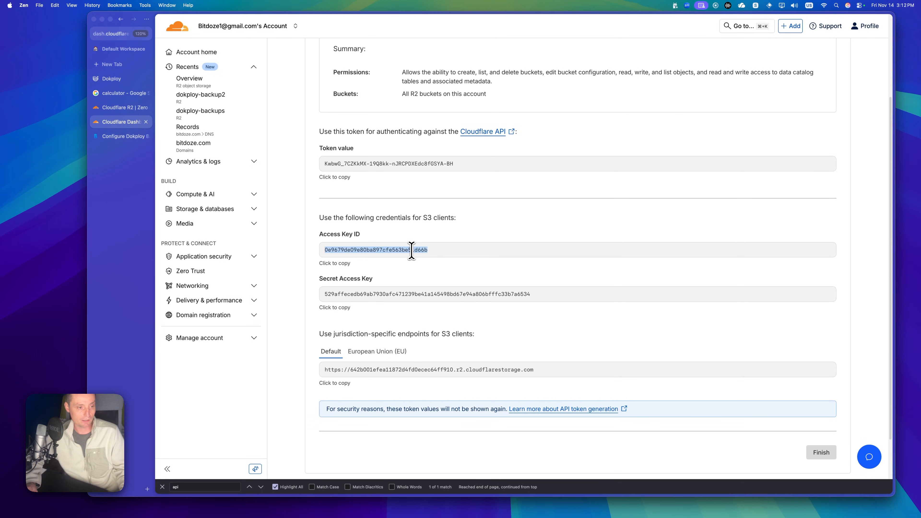
{"action": "left_click", "coordinate": [342, 264]}
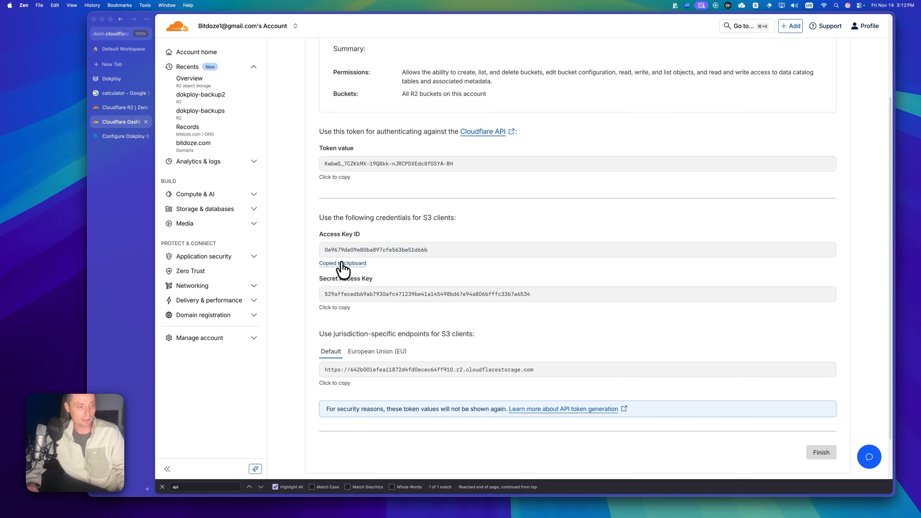
{"action": "left_click", "coordinate": [112, 79]}
{"action": "key", "text": "super+v"}
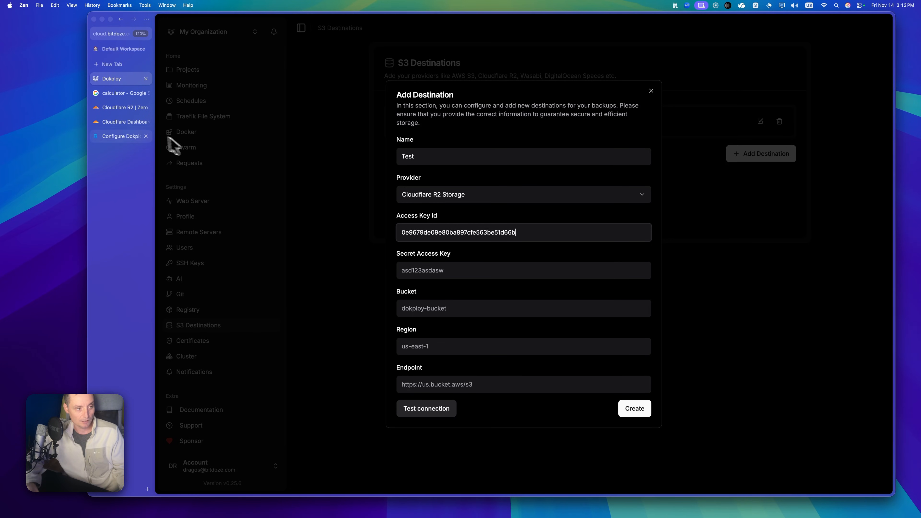
- Paste the R2 Secret Access Key and enter bucket name dokploy-backup2
{"action": "left_click", "coordinate": [121, 123]}
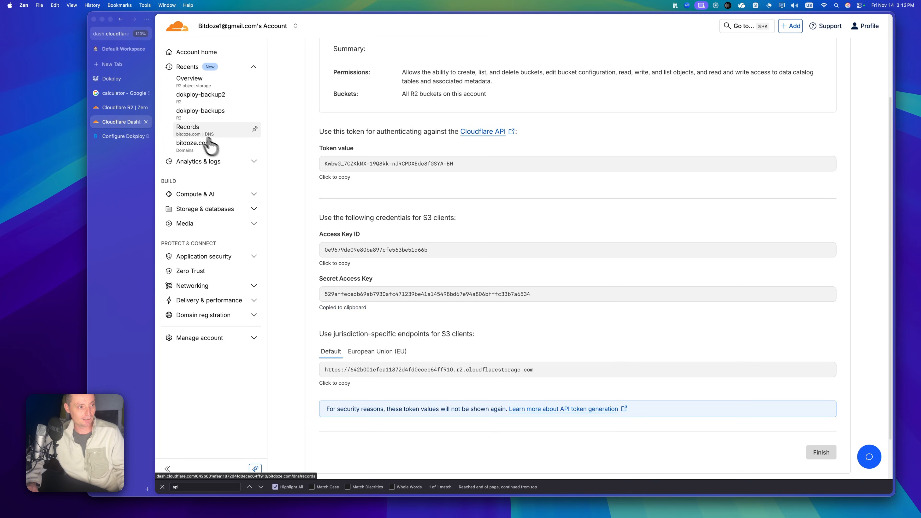
{"action": "left_click", "coordinate": [116, 81]}
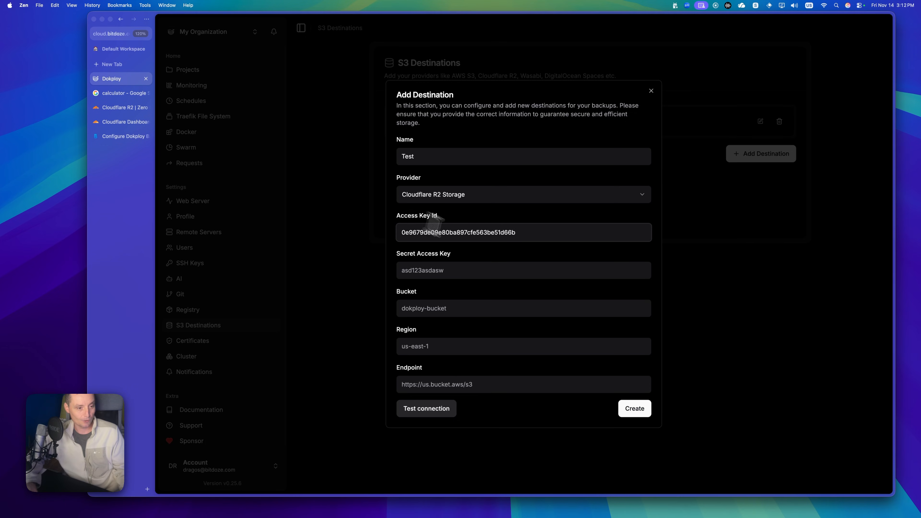
{"action": "left_click", "coordinate": [461, 268]}
{"action": "key", "text": "super+v"}
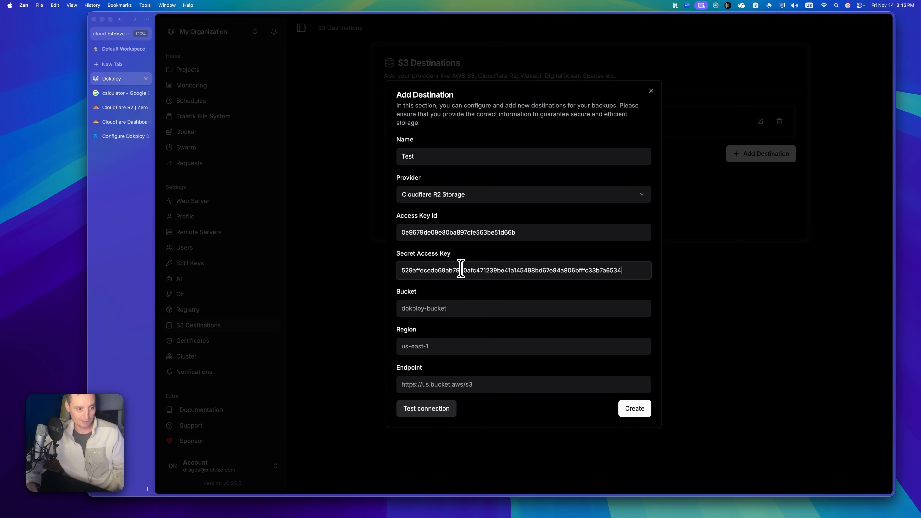
{"action": "left_click", "coordinate": [432, 310]}
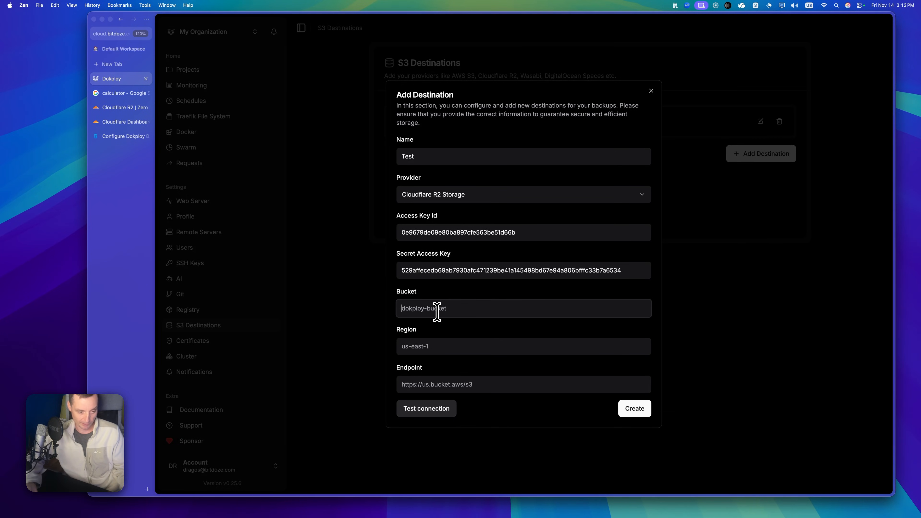
{"action": "type", "text": "dokploy-backup2"}
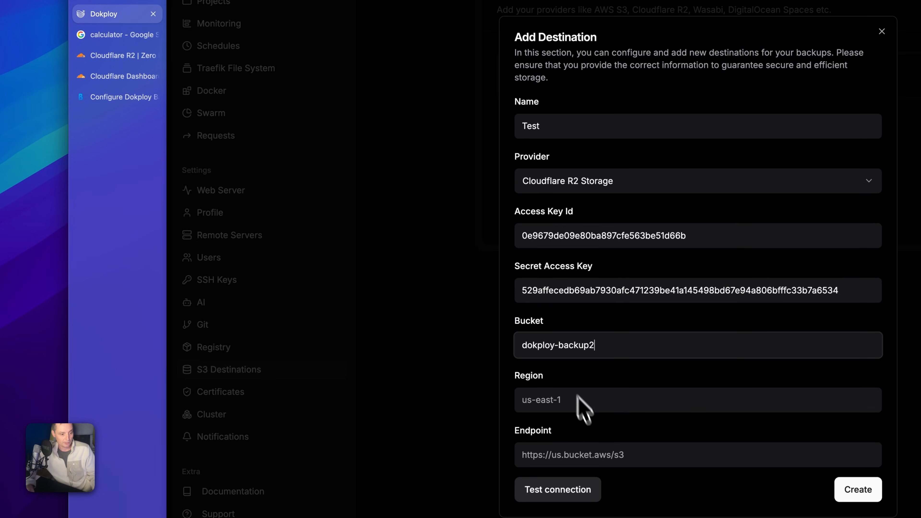
- Copy the account's default R2 endpoint URL from the Cloudflare token page
{"action": "left_click", "coordinate": [578, 410]}
{"action": "left_click", "coordinate": [123, 96]}
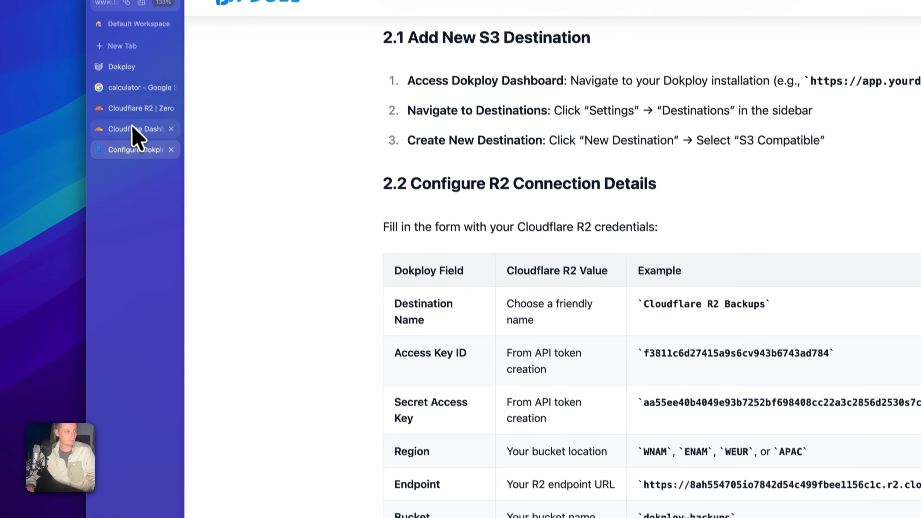
{"action": "left_click", "coordinate": [120, 76]}
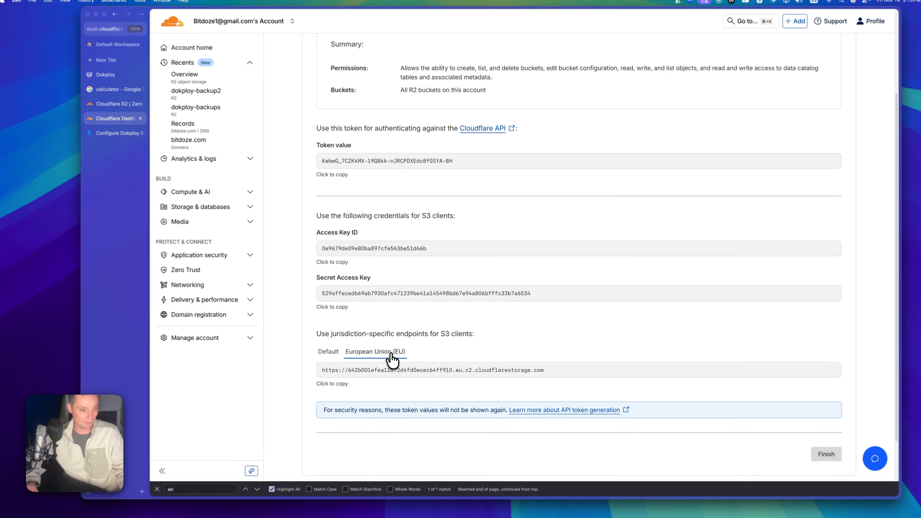
{"action": "left_click", "coordinate": [528, 469]}
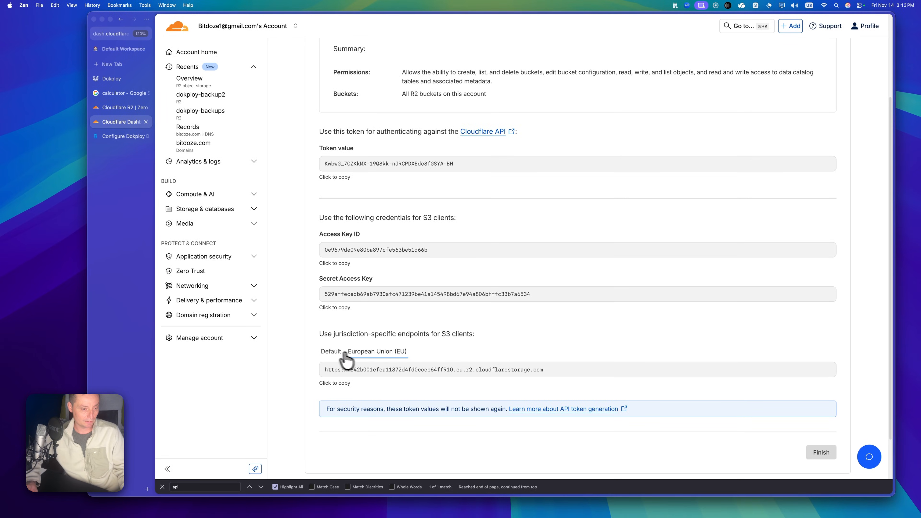
{"action": "left_click", "coordinate": [332, 353]}
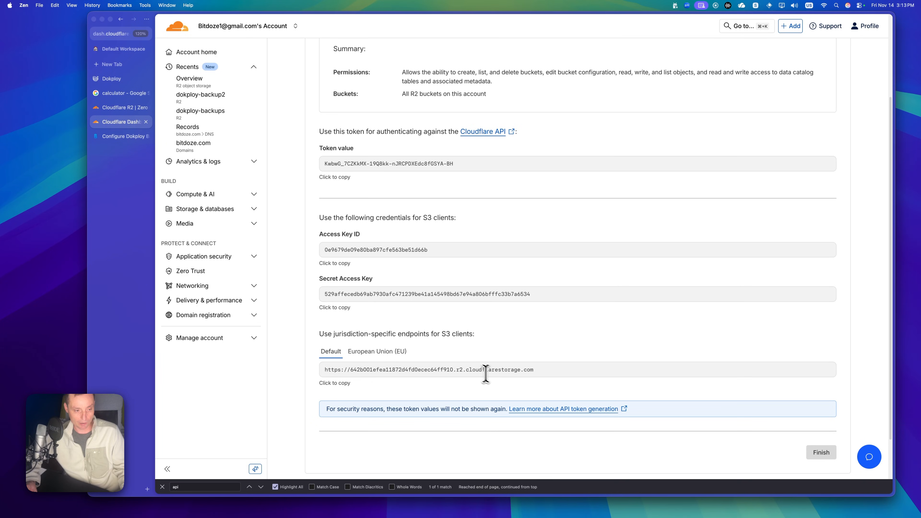
{"action": "left_click", "coordinate": [496, 369]}
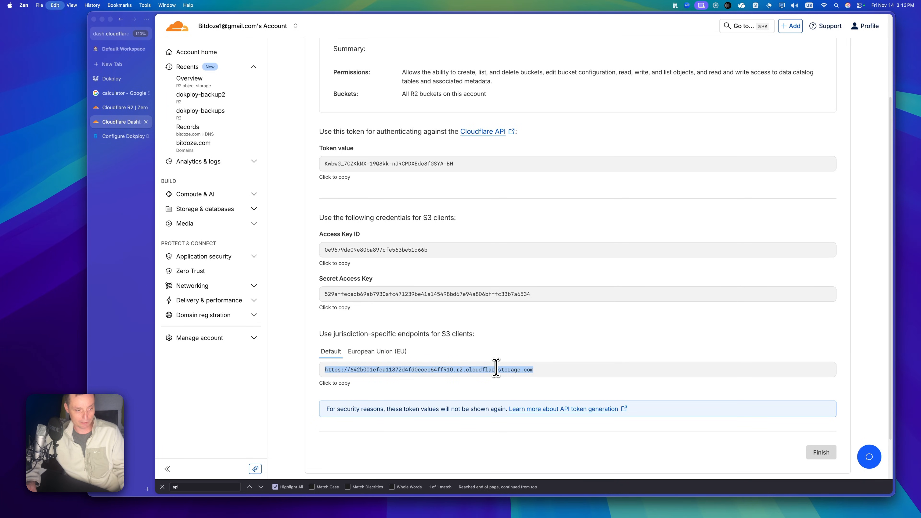
{"action": "left_click", "coordinate": [333, 384]}
{"action": "scroll", "coordinate": [421, 339], "scroll_direction": "up", "scroll_amount": 5}
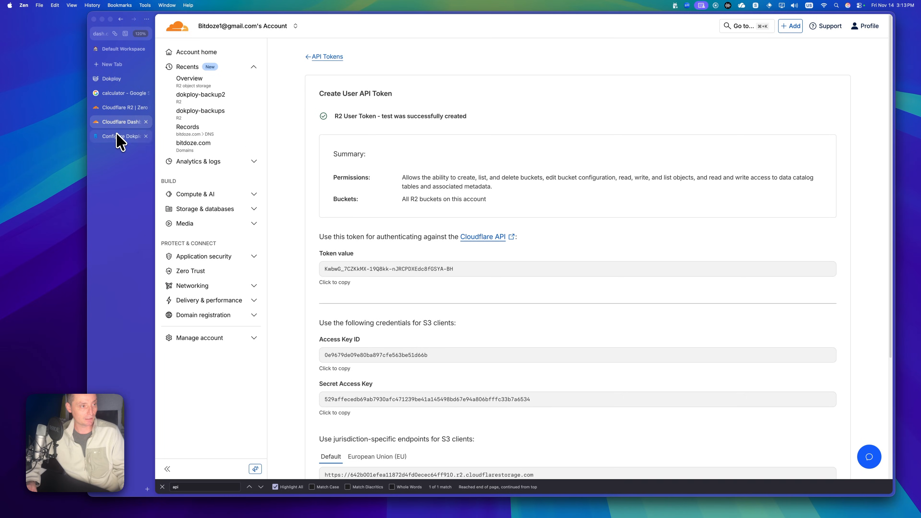
- Paste the R2 endpoint into the destination's Endpoint field and run the connection test successfully
{"action": "left_click", "coordinate": [113, 79]}
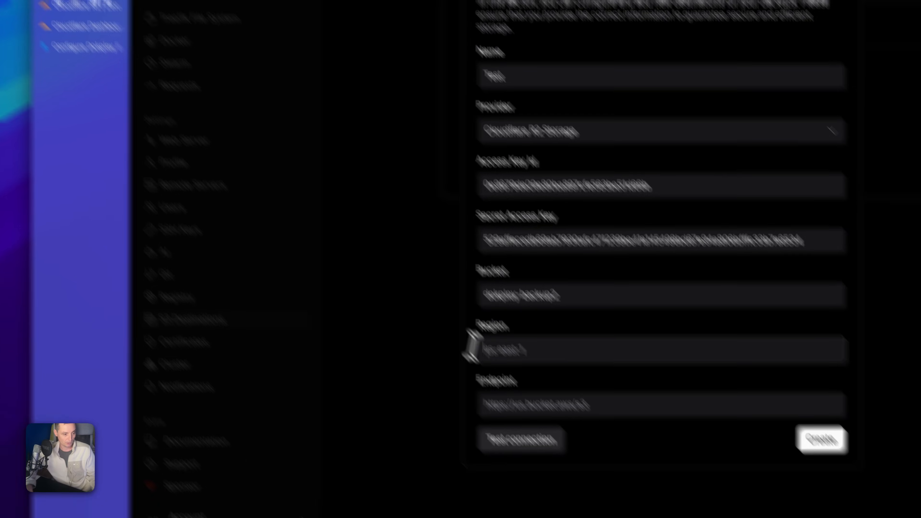
{"action": "left_click", "coordinate": [469, 343]}
{"action": "key", "text": "super+v"}
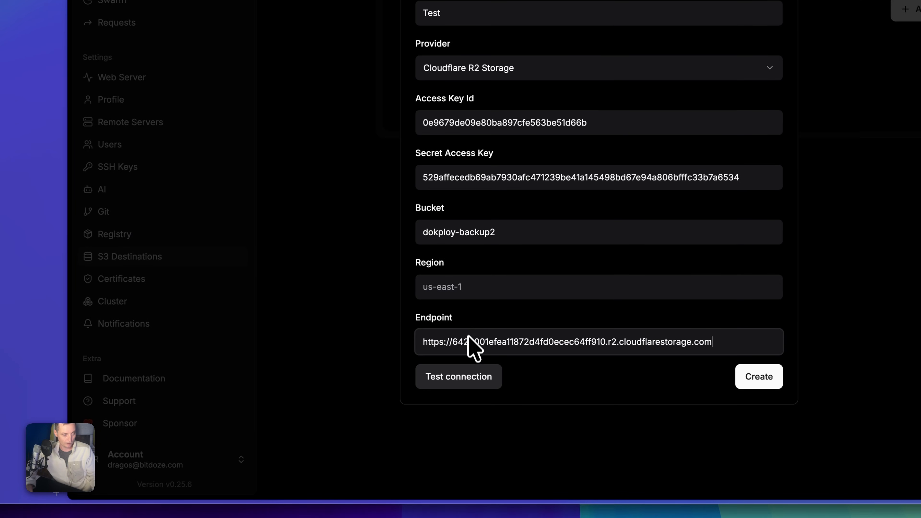
{"action": "left_click", "coordinate": [465, 380]}
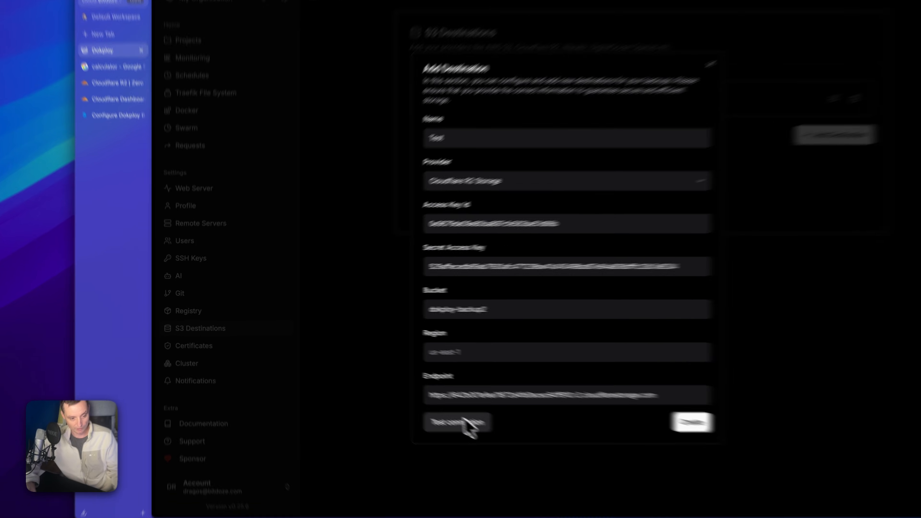
{"action": "left_click", "coordinate": [444, 411]}
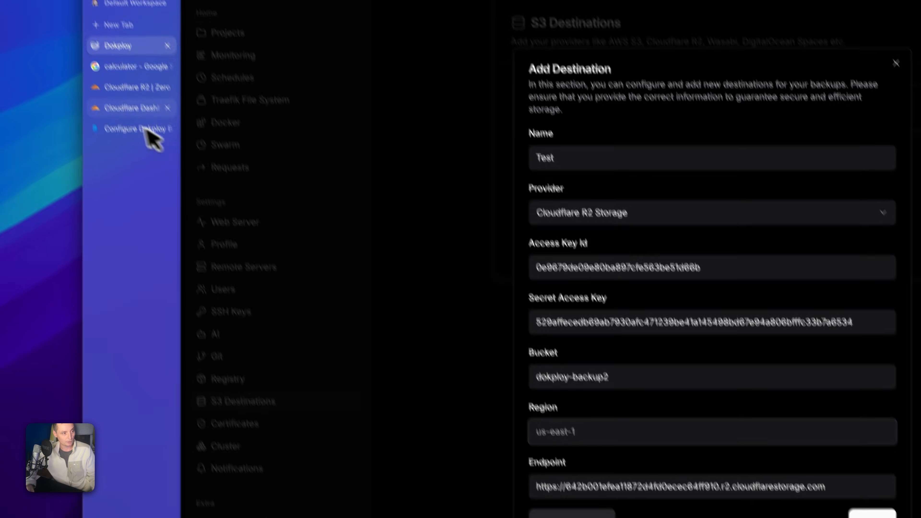
- Open the dokploy-backup2 bucket's Settings in R2 and select its EEUR location code
{"action": "left_click", "coordinate": [100, 42]}
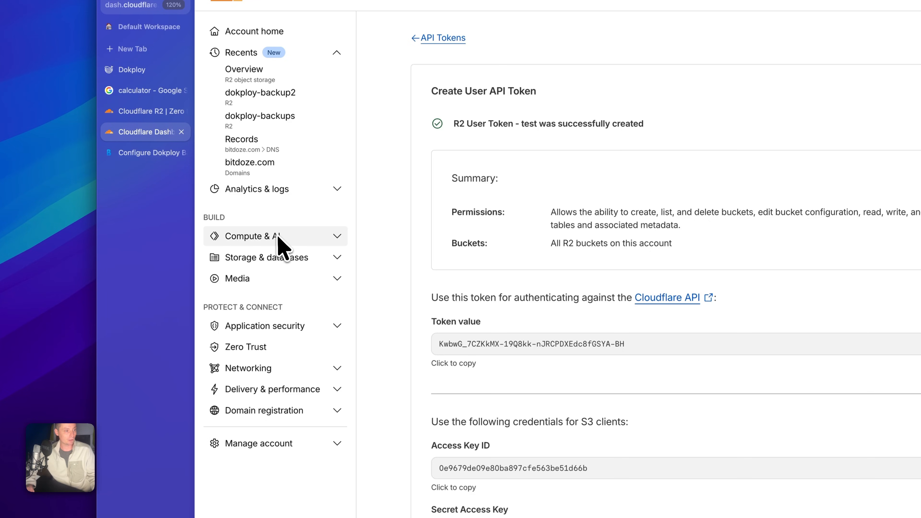
{"action": "left_click", "coordinate": [278, 256]}
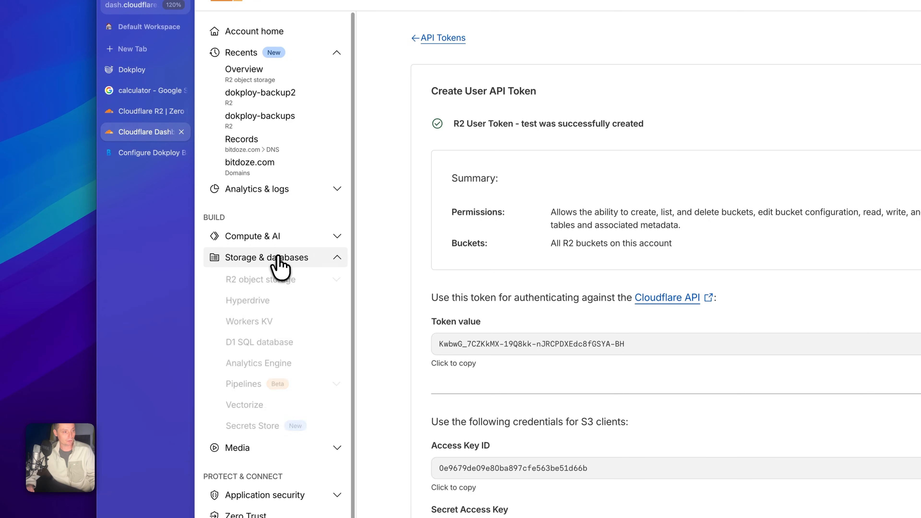
{"action": "left_click", "coordinate": [270, 280]}
{"action": "left_click", "coordinate": [266, 304]}
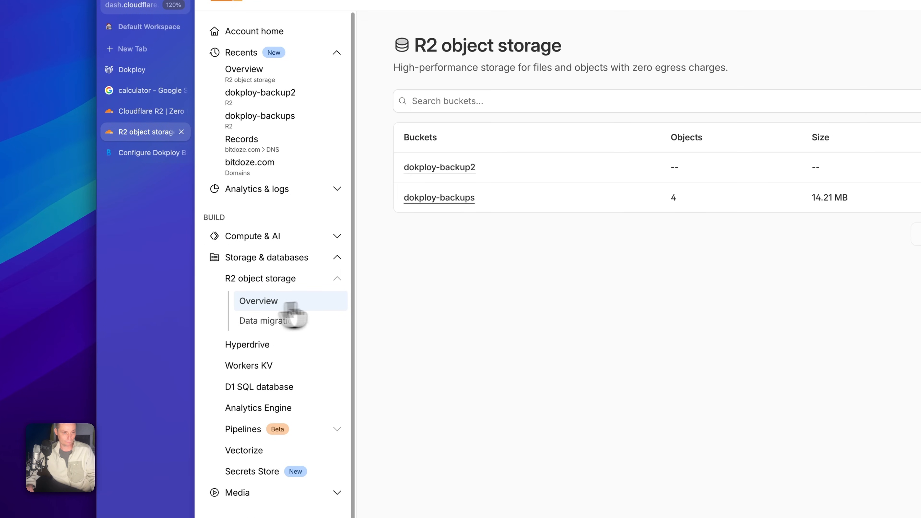
{"action": "left_click", "coordinate": [450, 168]}
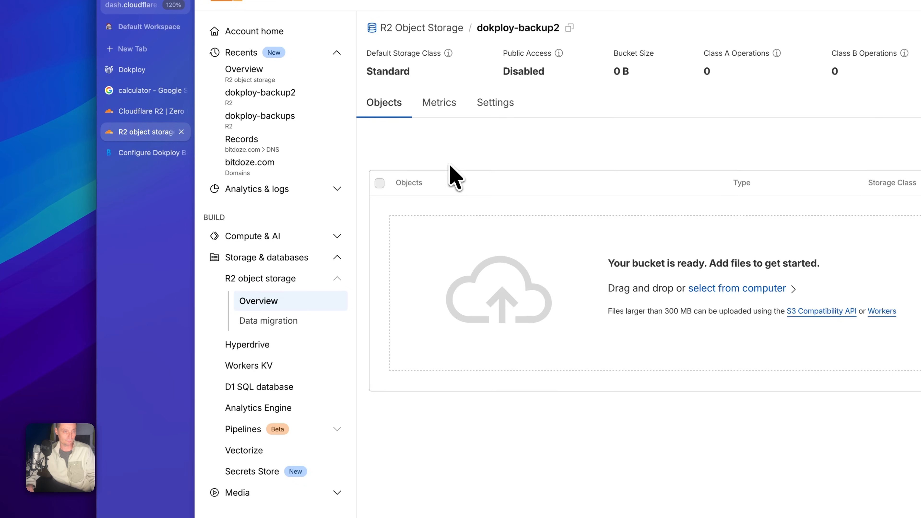
{"action": "left_click", "coordinate": [440, 109]}
{"action": "left_click", "coordinate": [495, 106]}
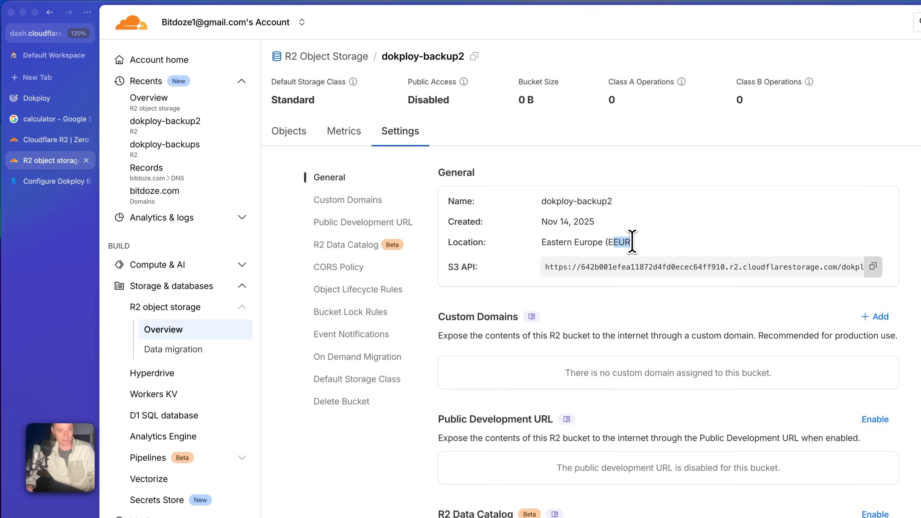
{"action": "double_click", "coordinate": [619, 242]}
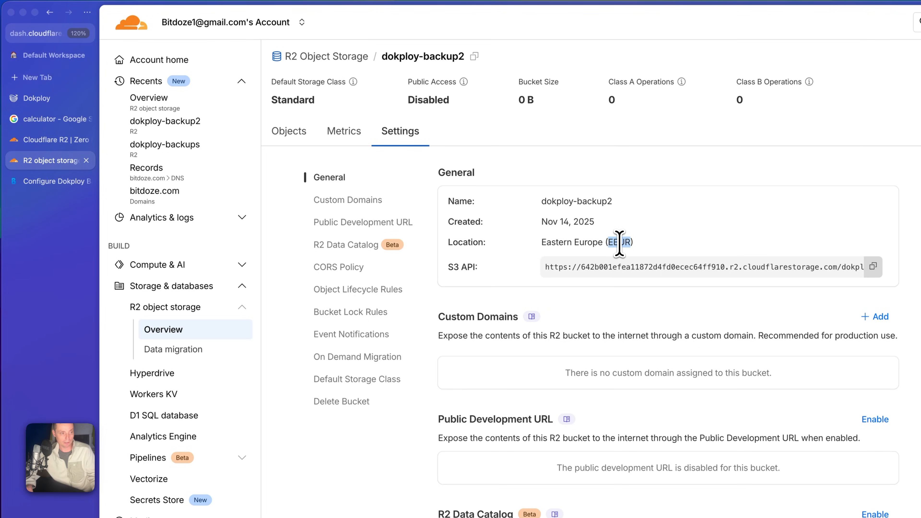
- Set the region to EEUR, retest and create the Test destination, then view Web Server backups
{"action": "left_click", "coordinate": [64, 100]}
{"action": "left_click", "coordinate": [314, 321]}
{"action": "key", "text": "super+v"}
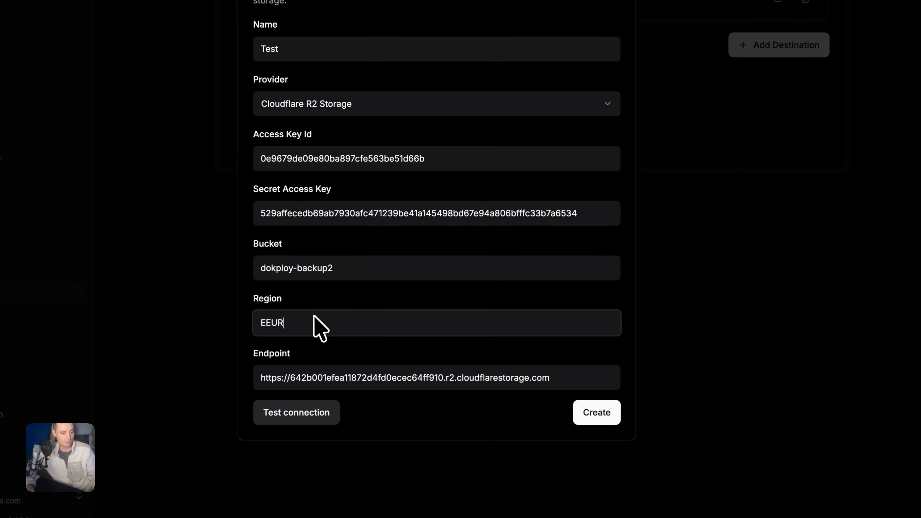
{"action": "left_click", "coordinate": [312, 417]}
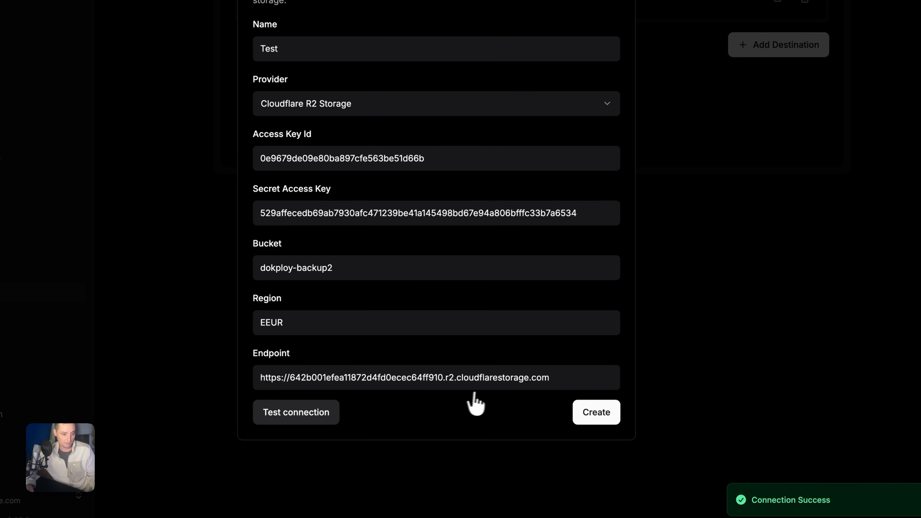
{"action": "left_click", "coordinate": [599, 417]}
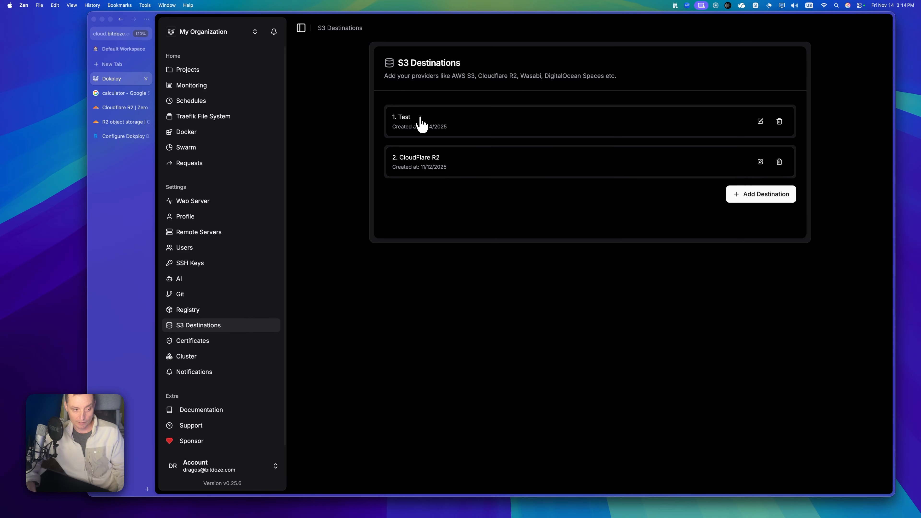
{"action": "left_click", "coordinate": [193, 203]}
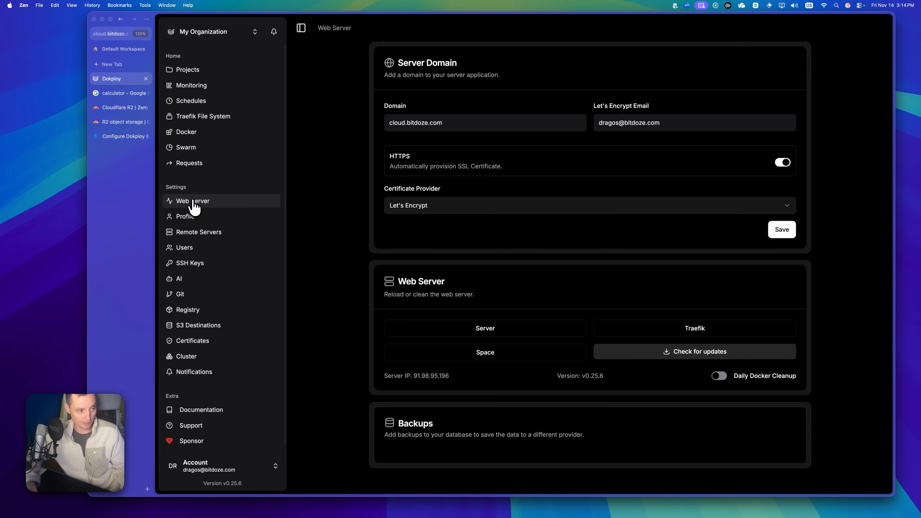
{"action": "scroll", "coordinate": [601, 220], "scroll_direction": "down", "scroll_amount": 3}
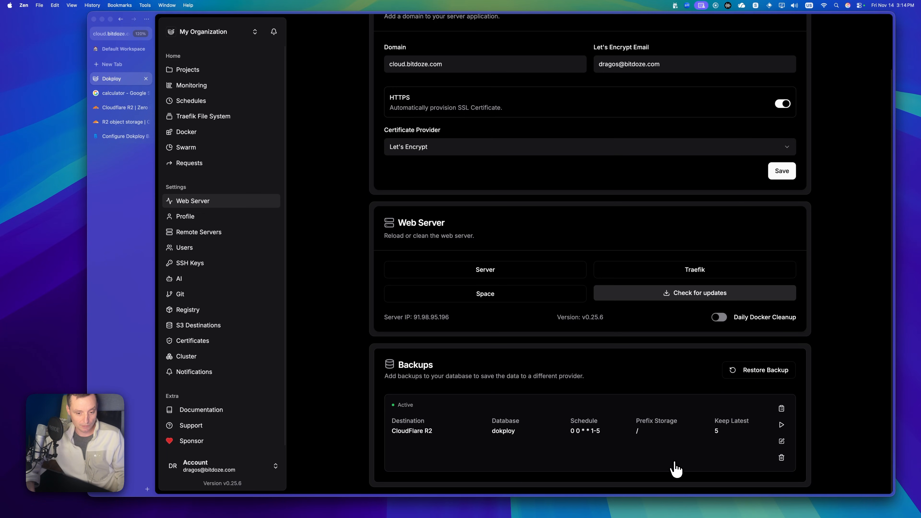
- Delete the old CloudFlare R2 backup and start a new backup with Test as destination
{"action": "left_click", "coordinate": [780, 458]}
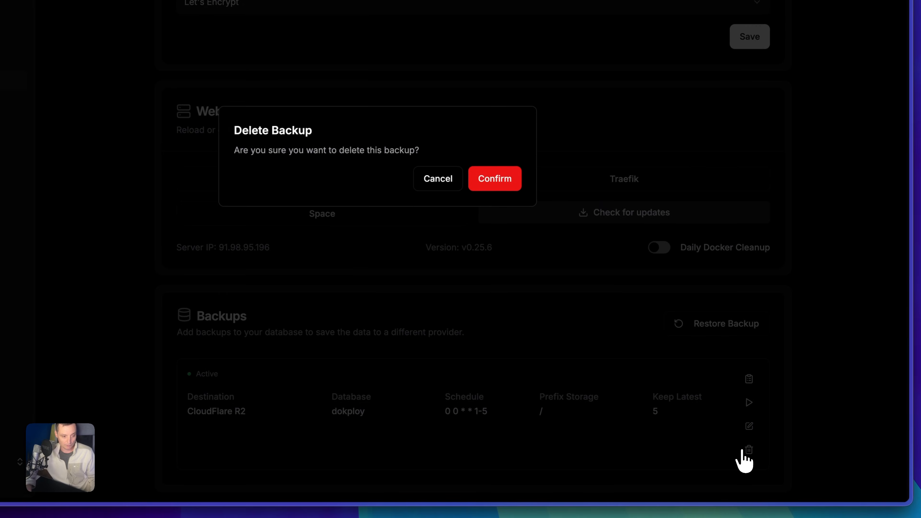
{"action": "left_click", "coordinate": [505, 192]}
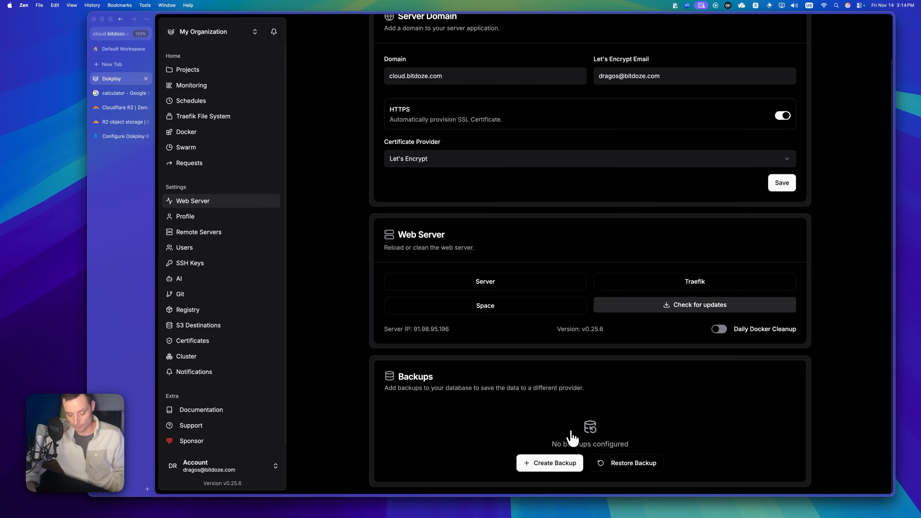
{"action": "left_click", "coordinate": [549, 463]}
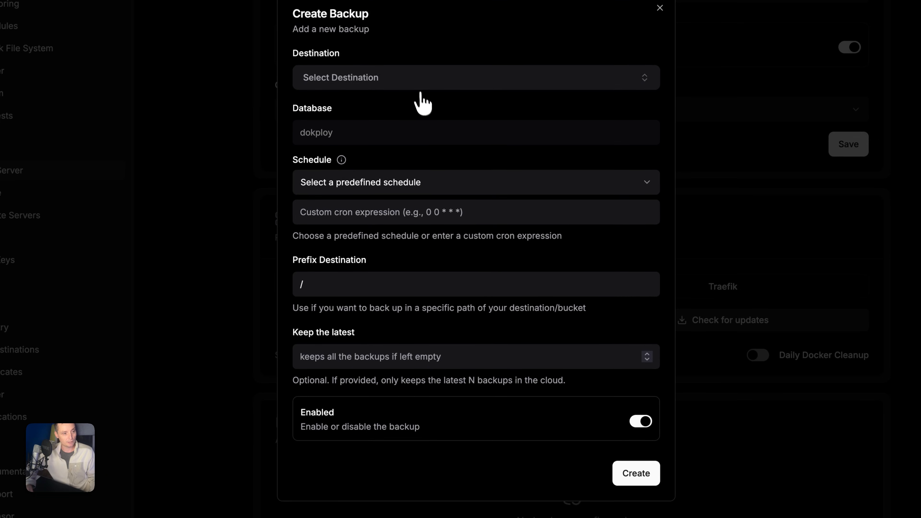
{"action": "left_click", "coordinate": [416, 83]}
{"action": "left_click", "coordinate": [317, 130]}
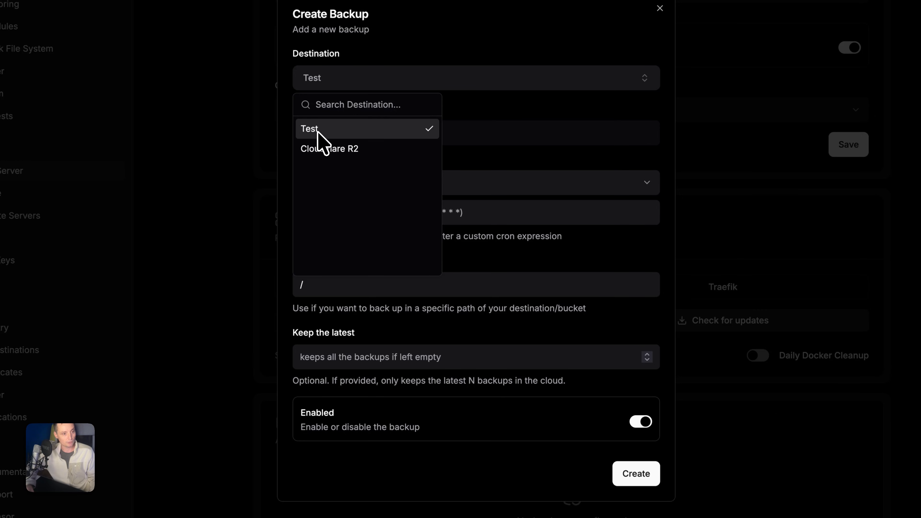
{"action": "left_click", "coordinate": [483, 110]}
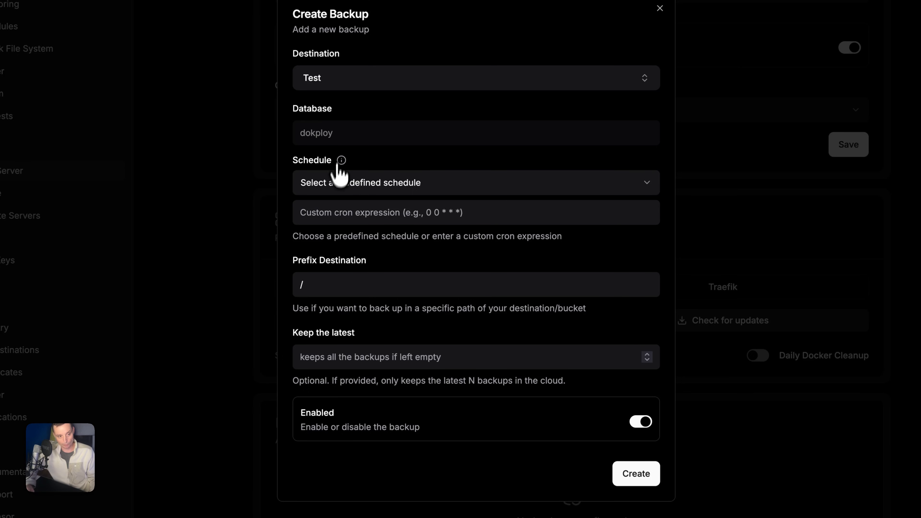
- Schedule the dokploy database backup every day at midnight, keep the latest 5, and create it
{"action": "left_click", "coordinate": [334, 183]}
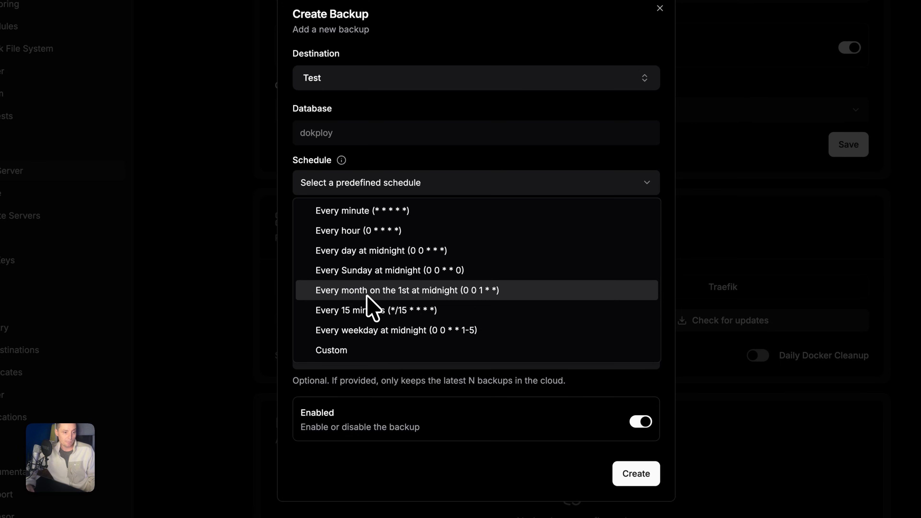
{"action": "left_click", "coordinate": [369, 257]}
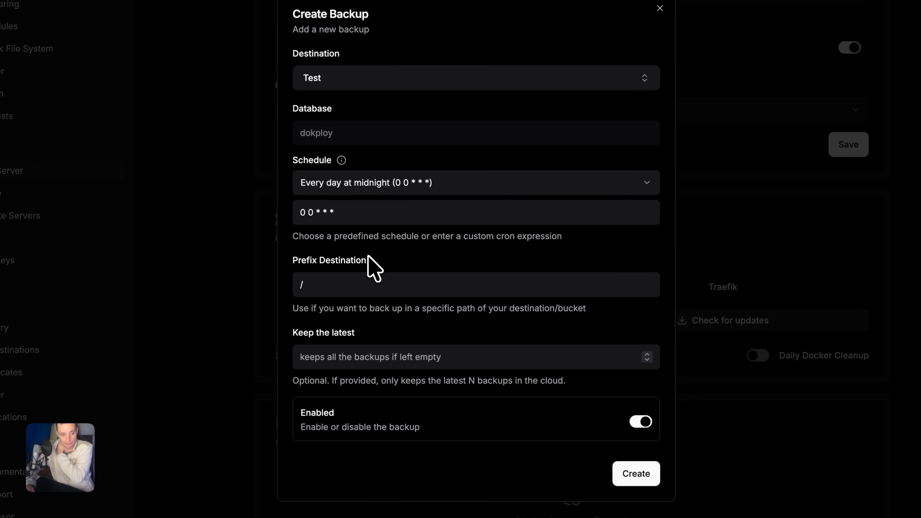
{"action": "left_click", "coordinate": [334, 289]}
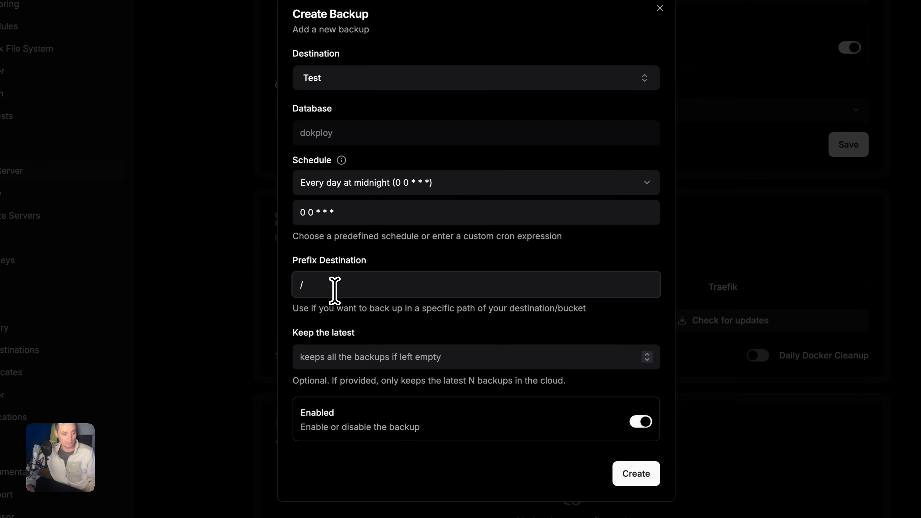
{"action": "left_click", "coordinate": [361, 358]}
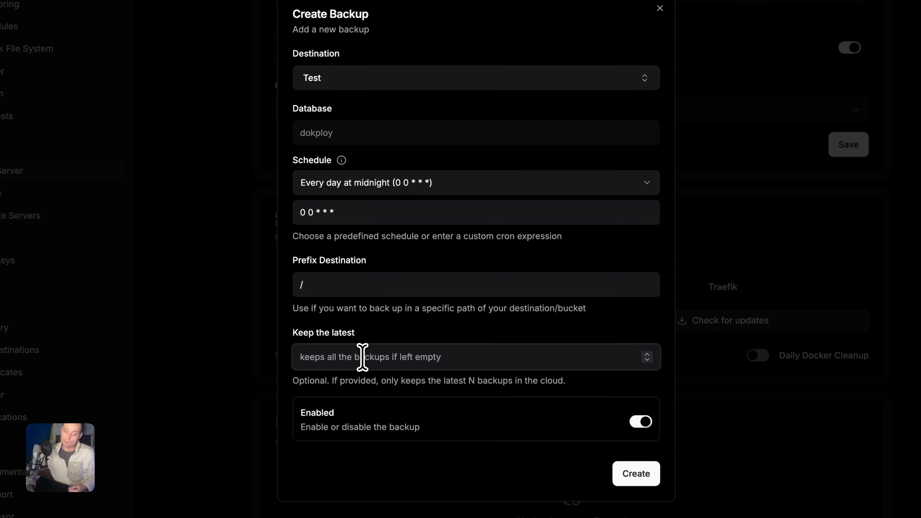
{"action": "type", "text": "5"}
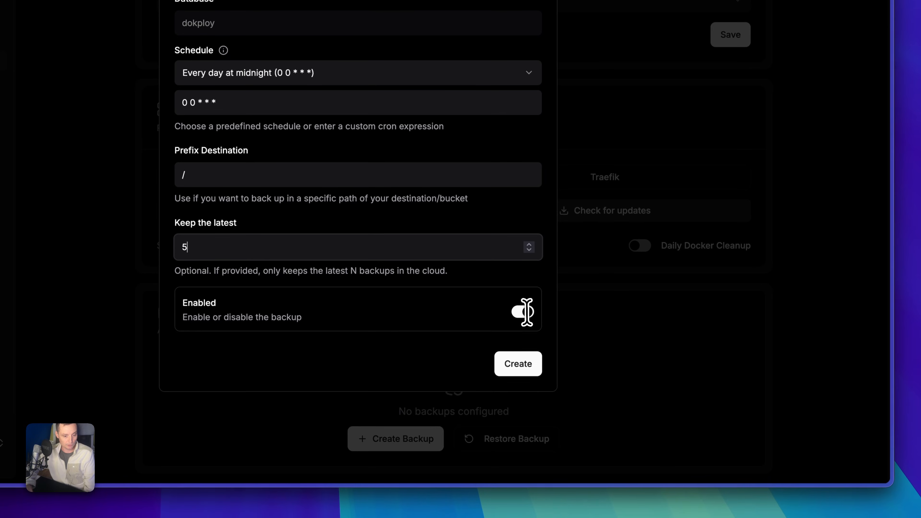
{"action": "left_click", "coordinate": [525, 366]}
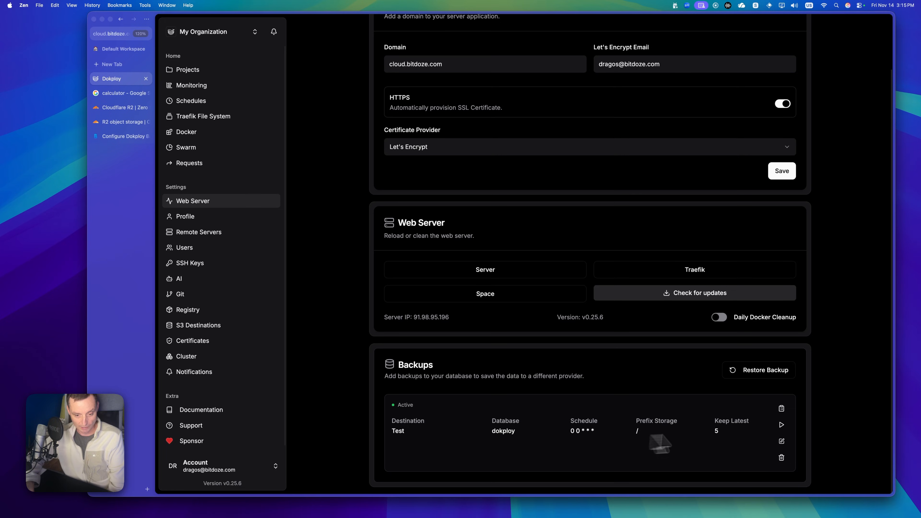
- Run the Test backup manually and read its log to confirm the upload to S3 succeeded
{"action": "left_click", "coordinate": [781, 425]}
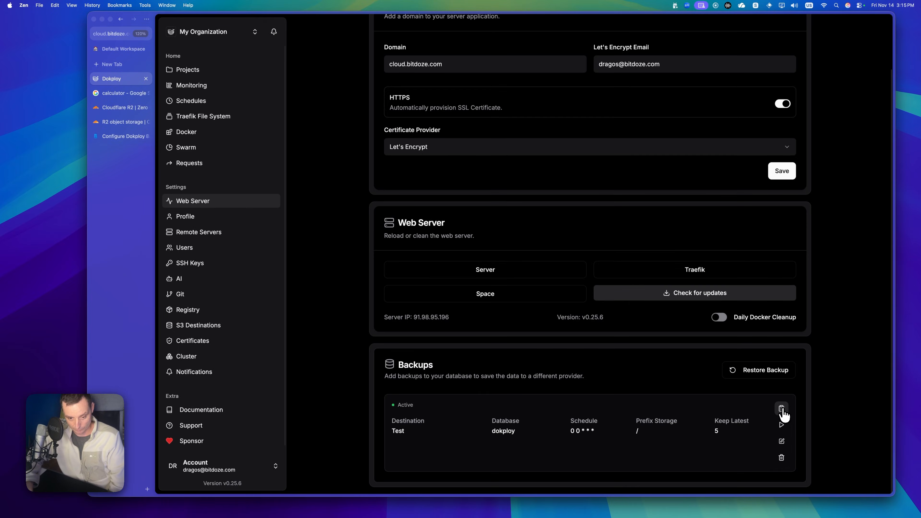
{"action": "left_click", "coordinate": [781, 409]}
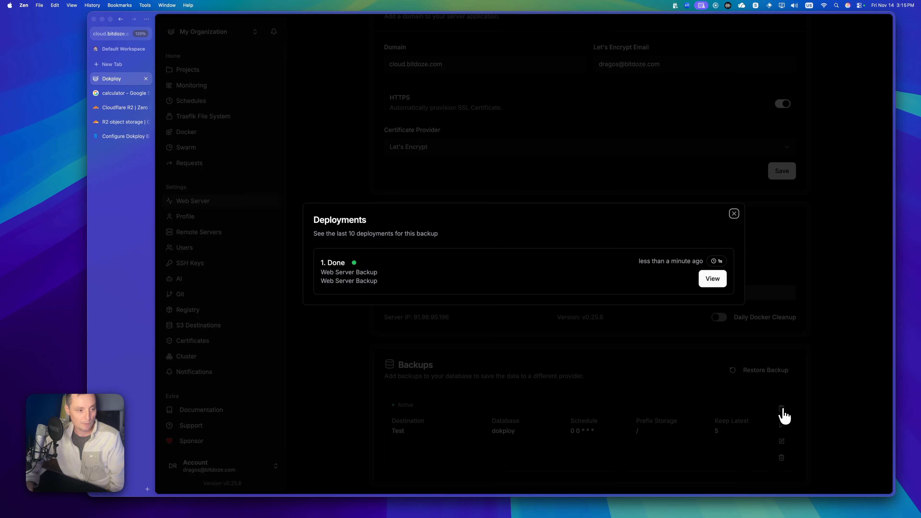
{"action": "left_click", "coordinate": [713, 280]}
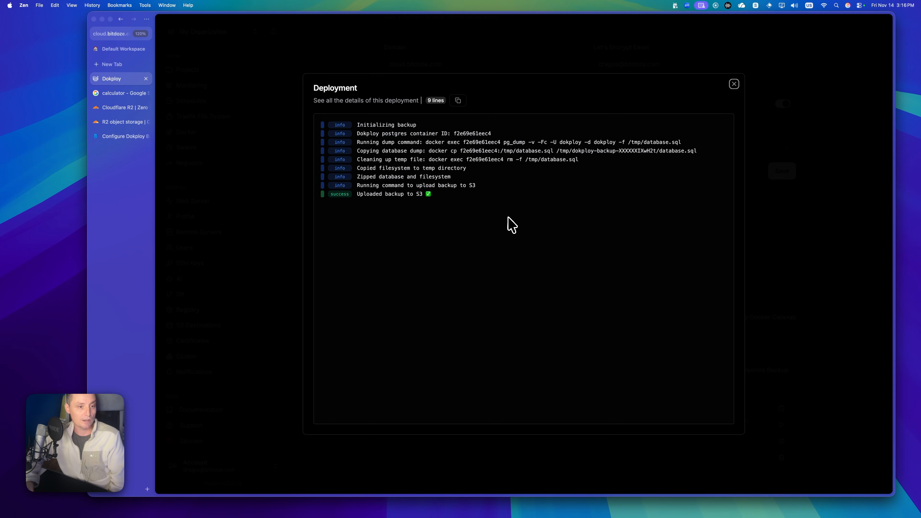
{"action": "left_click_drag", "start_coordinate": [443, 203], "coordinate": [385, 160]}
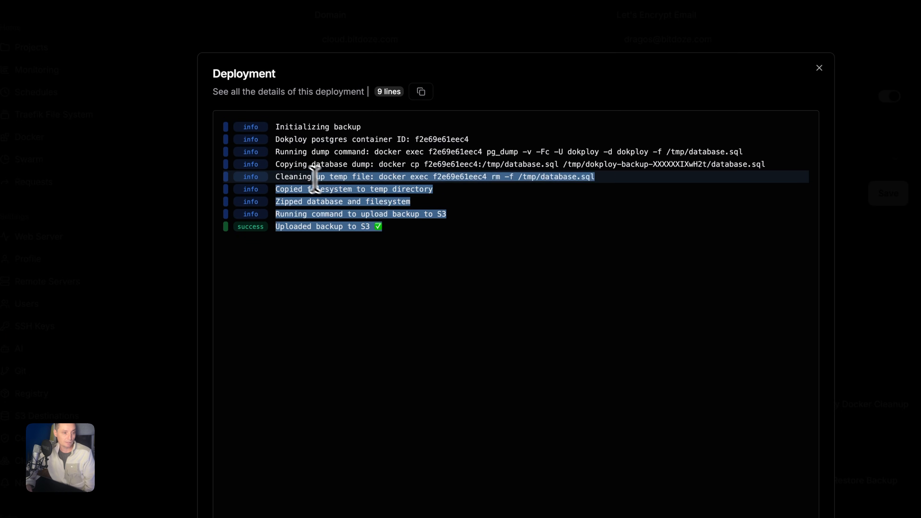
{"action": "left_click_drag", "start_coordinate": [315, 178], "coordinate": [269, 142]}
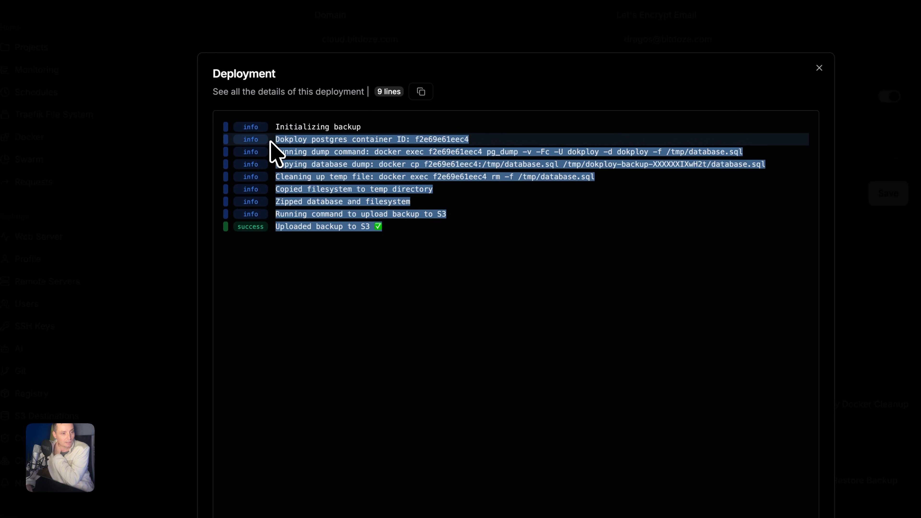
{"action": "left_click", "coordinate": [469, 252]}
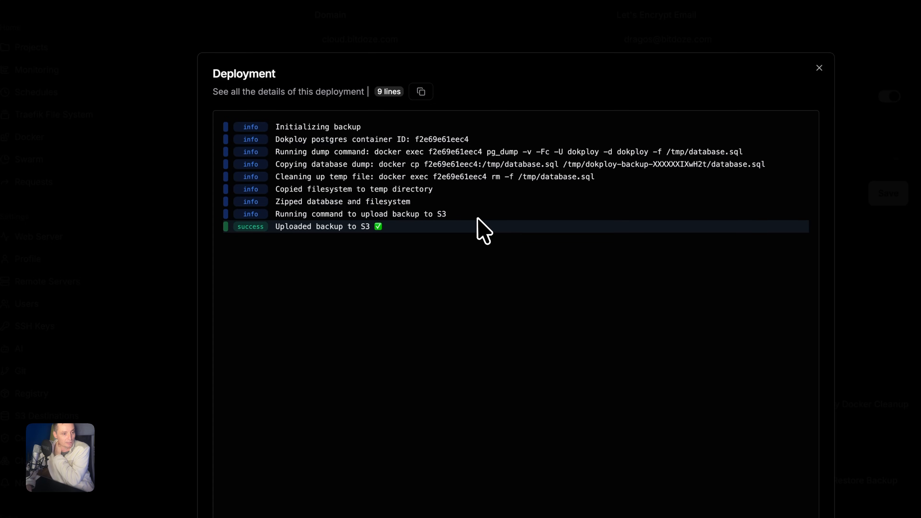
{"action": "left_click_drag", "start_coordinate": [478, 217], "coordinate": [261, 168]}
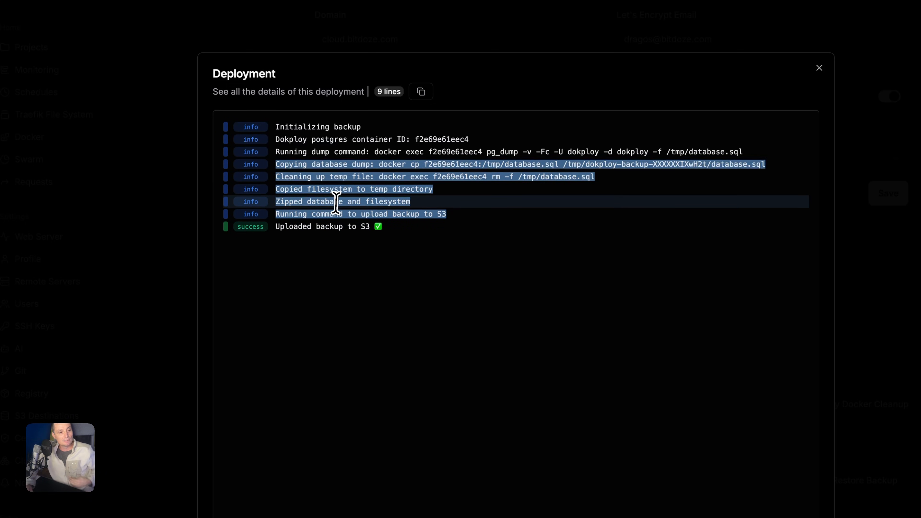
{"action": "left_click", "coordinate": [336, 202]}
{"action": "left_click_drag", "start_coordinate": [411, 202], "coordinate": [262, 192]}
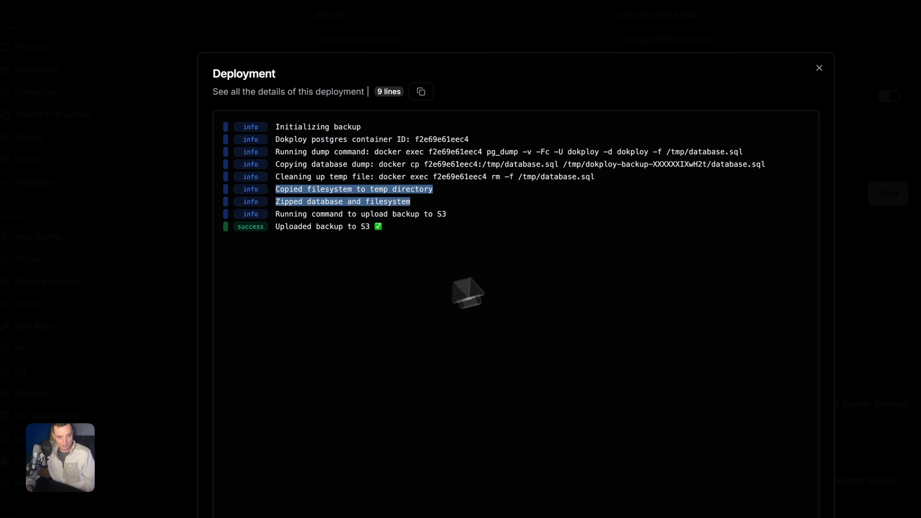
{"action": "left_click", "coordinate": [818, 68]}
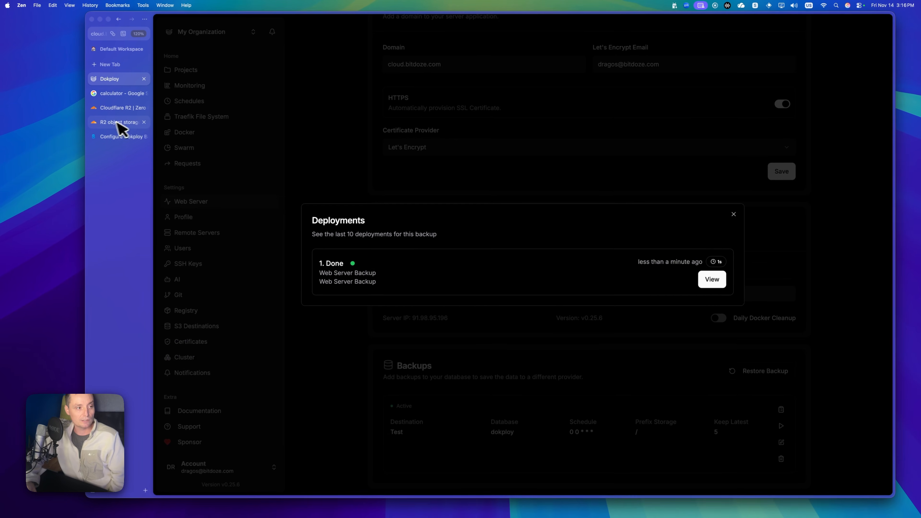
- Open the 2.75 MB webserver-backup zip object in the dokploy-backup2 bucket
{"action": "left_click", "coordinate": [120, 123]}
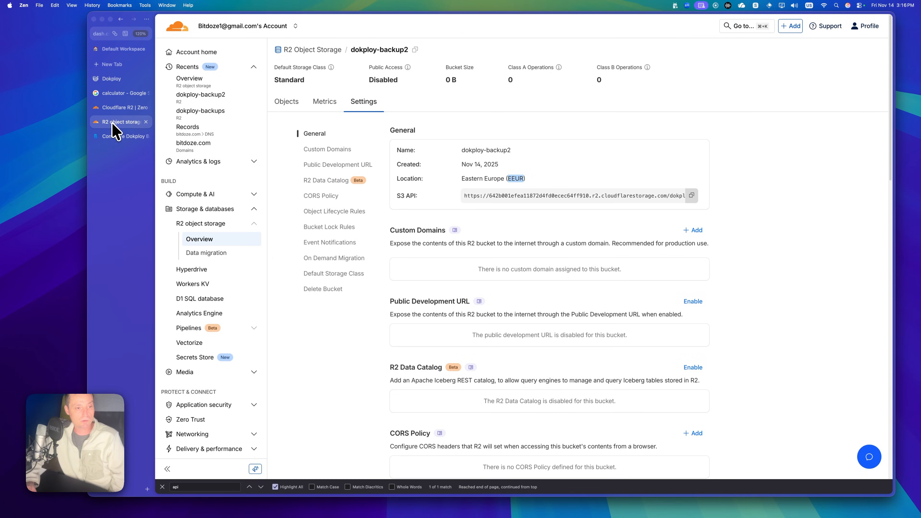
{"action": "left_click", "coordinate": [215, 240]}
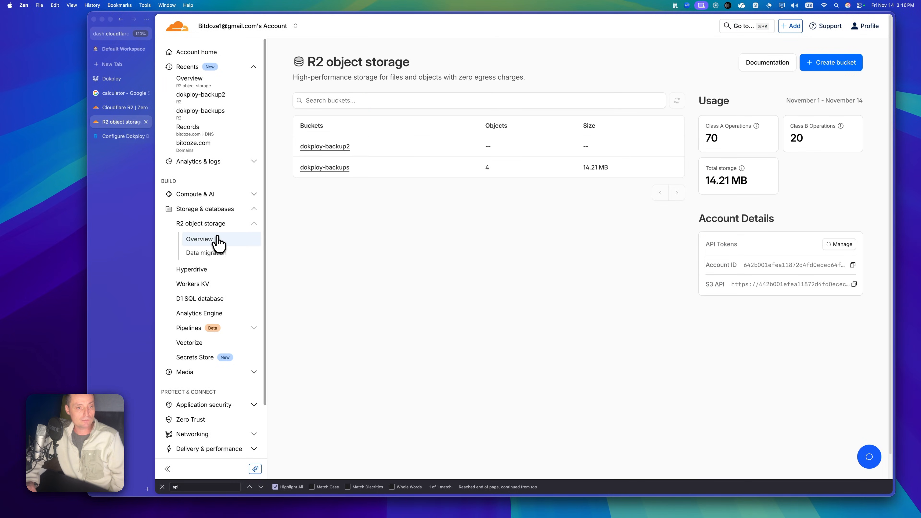
{"action": "left_click", "coordinate": [337, 147]}
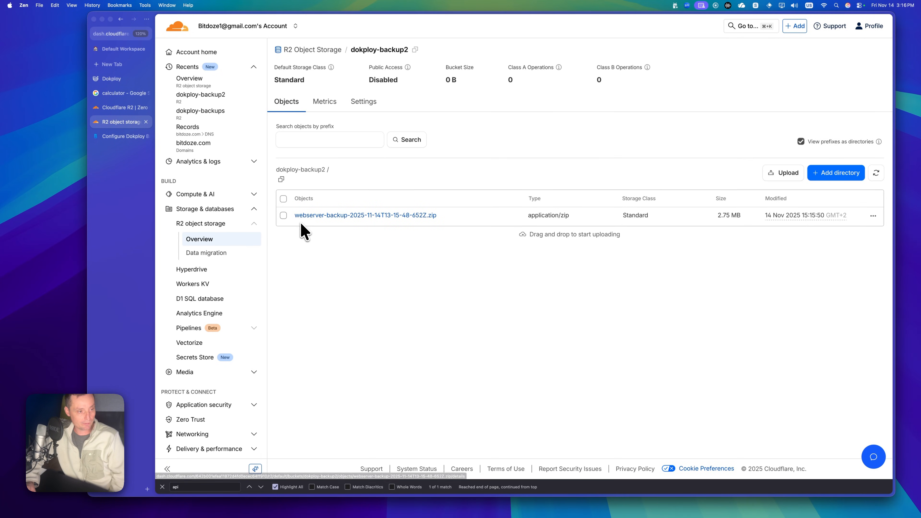
{"action": "left_click", "coordinate": [387, 217]}
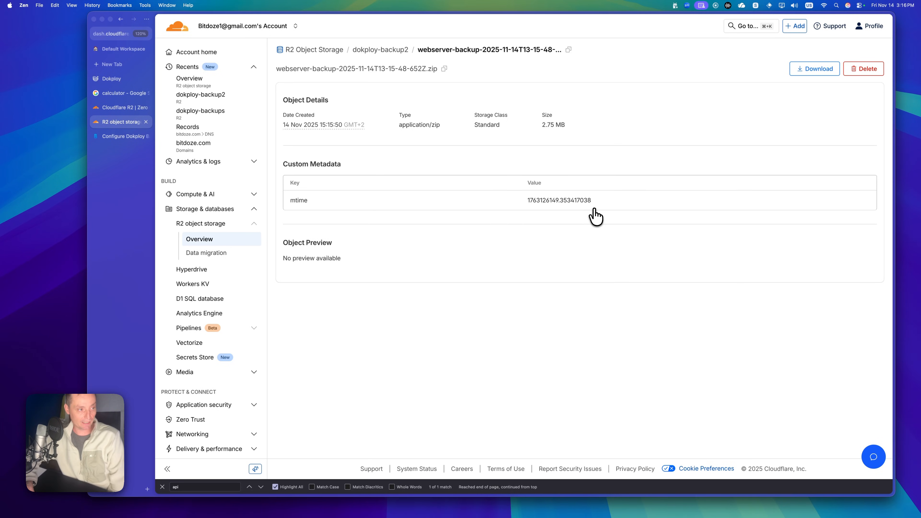
- Navigate to Sh-Hosted > uptime-kuma and open its empty Volume Backups tab
{"action": "left_click", "coordinate": [117, 80]}
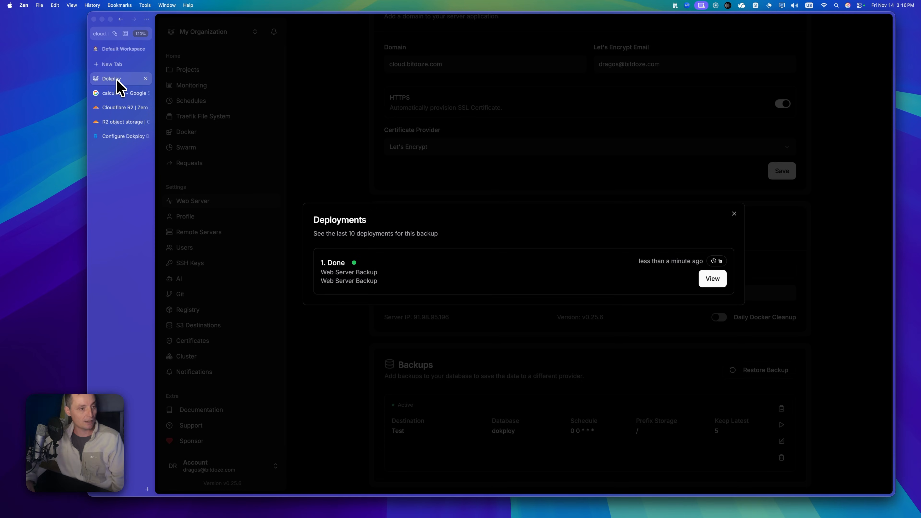
{"action": "left_click", "coordinate": [734, 213]}
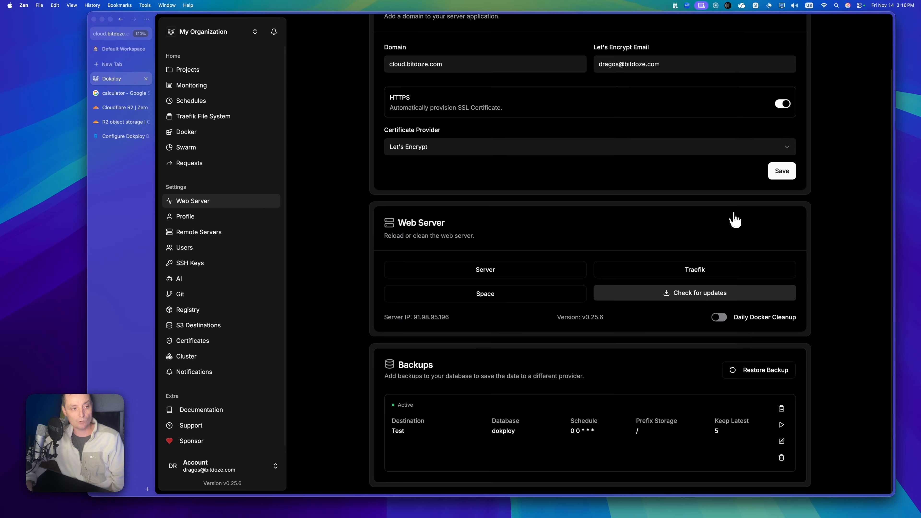
{"action": "left_click", "coordinate": [203, 76]}
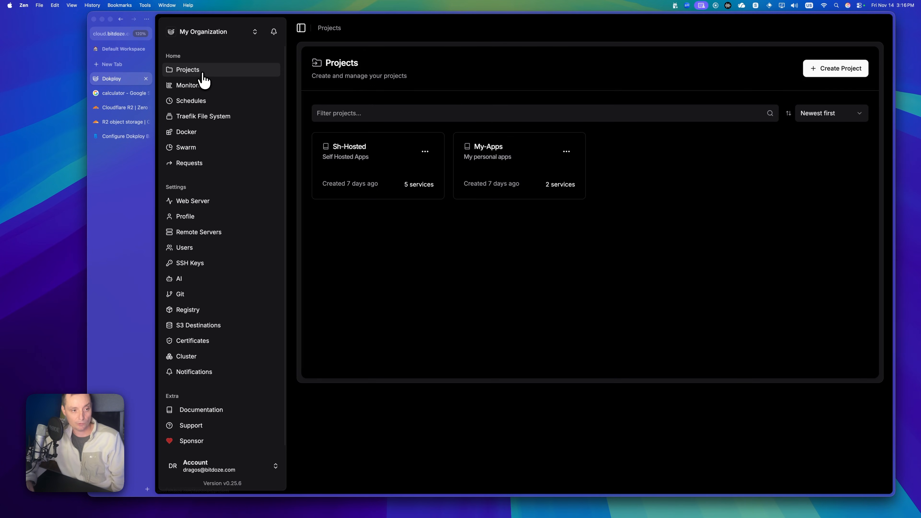
{"action": "left_click", "coordinate": [373, 155]}
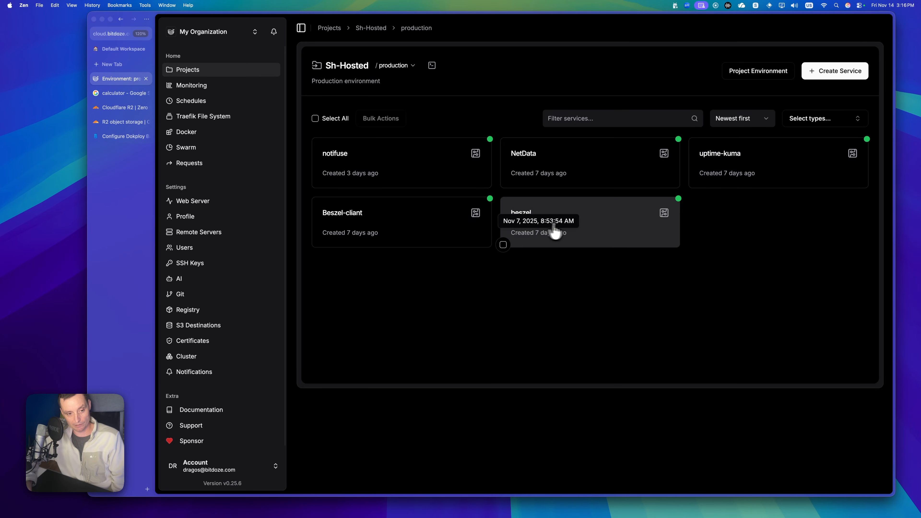
{"action": "left_click", "coordinate": [740, 168]}
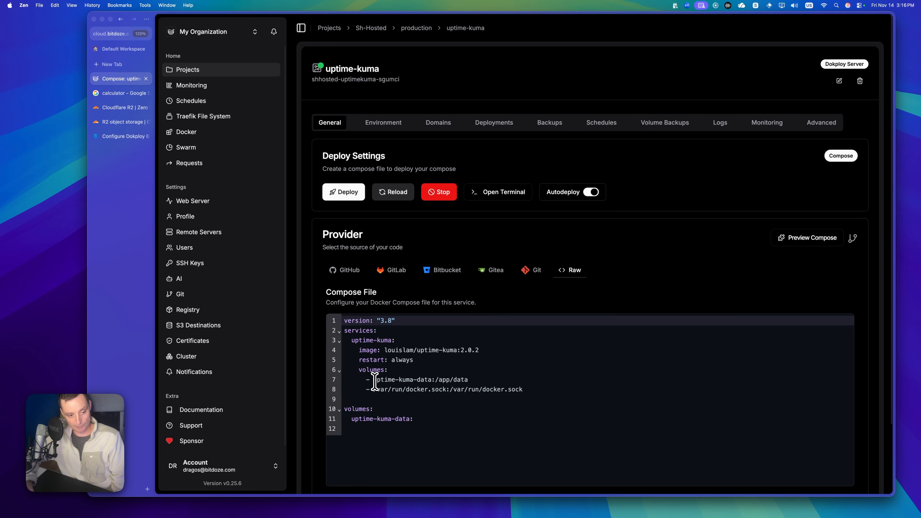
{"action": "left_click_drag", "start_coordinate": [375, 383], "coordinate": [424, 383]}
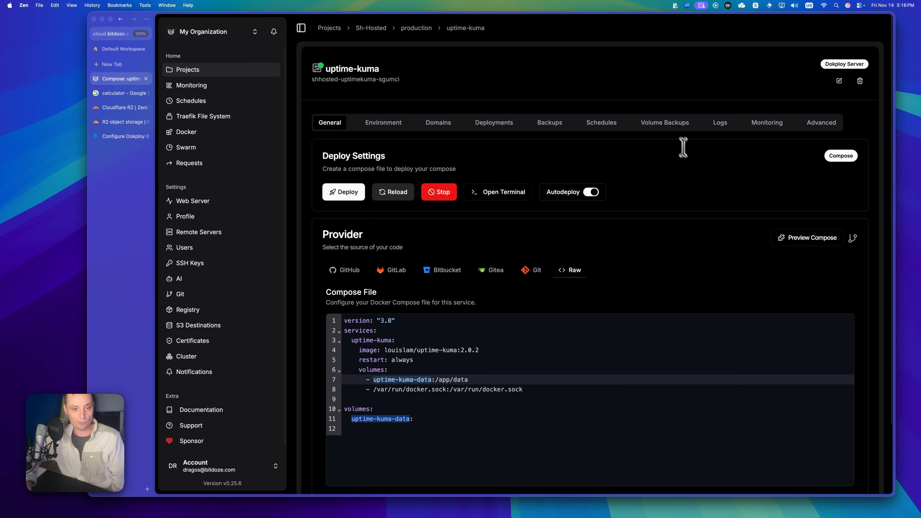
{"action": "left_click", "coordinate": [670, 127]}
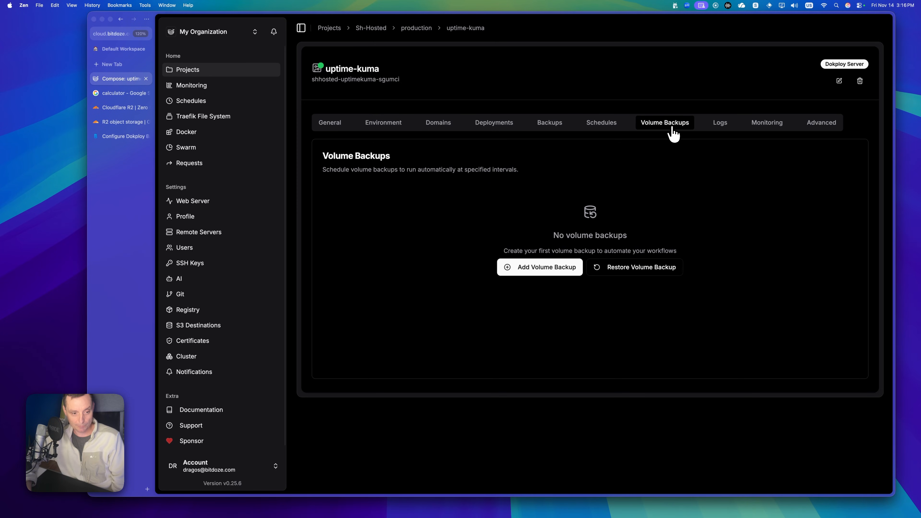
- Name a volume backup 'daily backup', run it daily at midnight to Test, targeting the uptime-kuma-data volume
{"action": "left_click", "coordinate": [540, 272]}
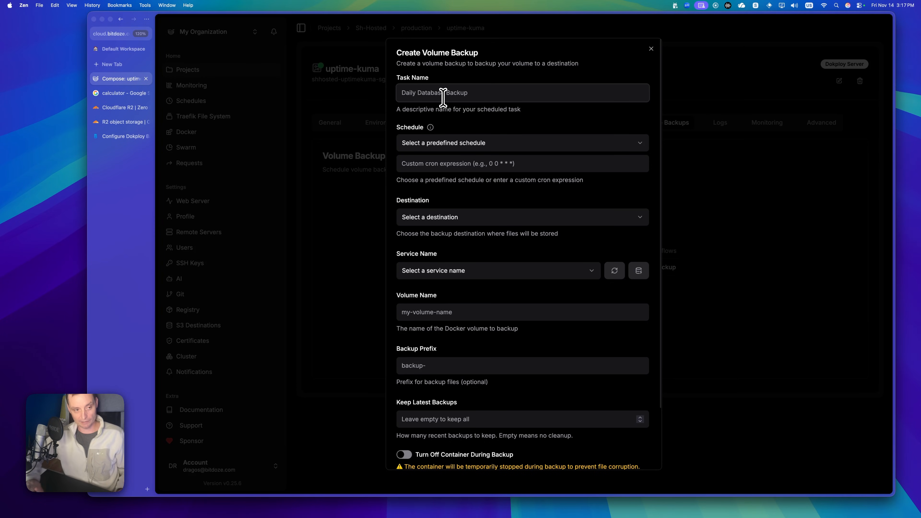
{"action": "type", "text": "dai"}
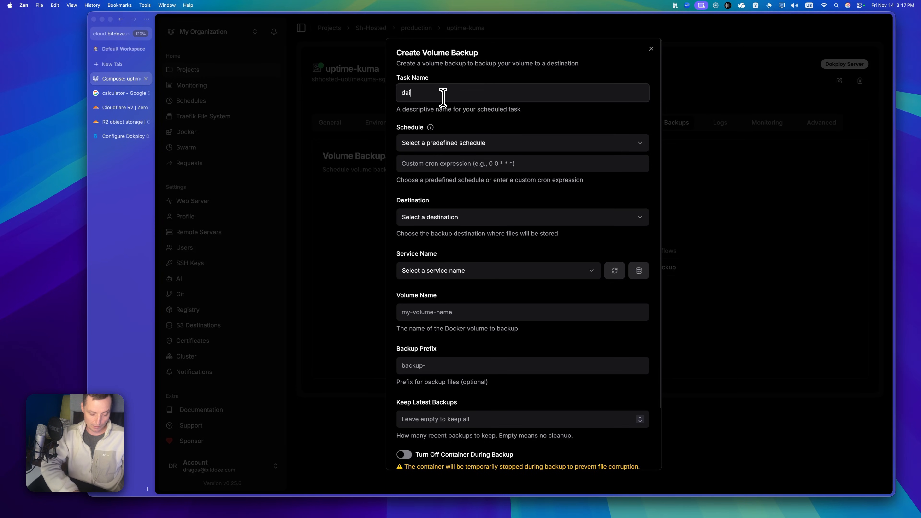
{"action": "type", "text": "ly bac"}
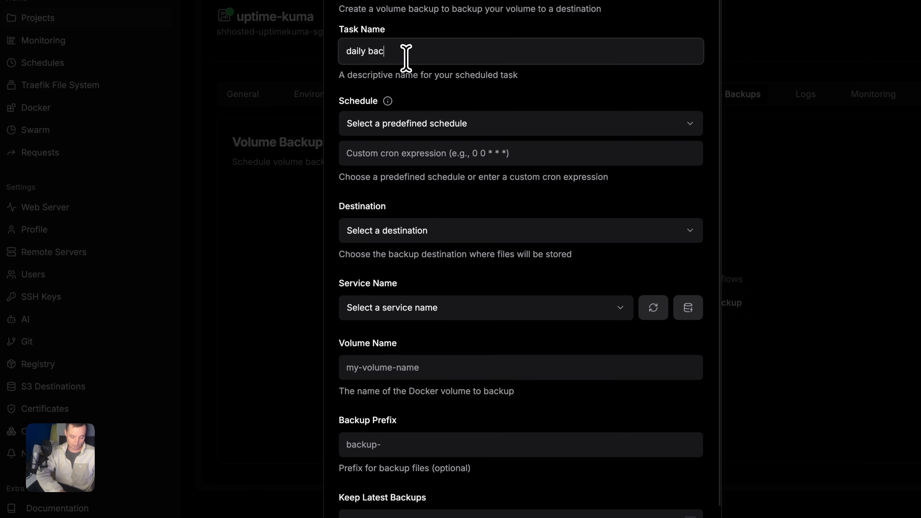
{"action": "type", "text": "kup"}
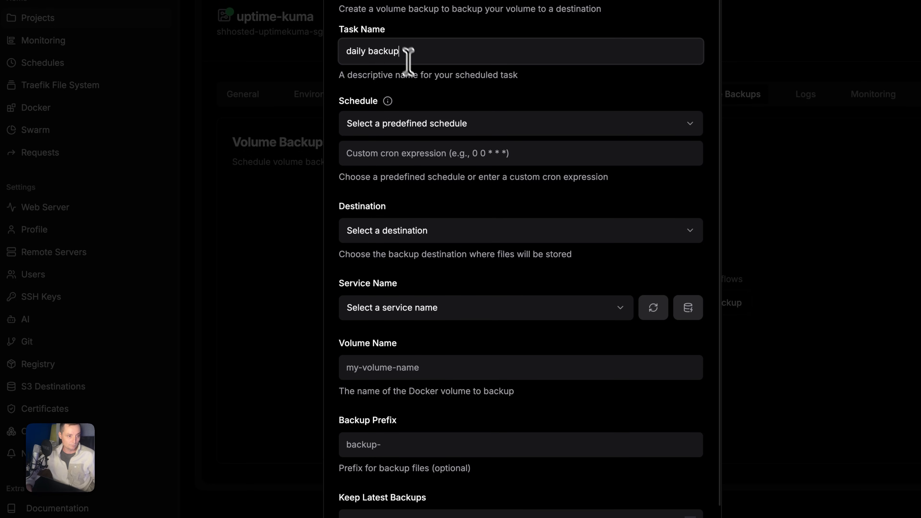
{"action": "left_click", "coordinate": [447, 126]}
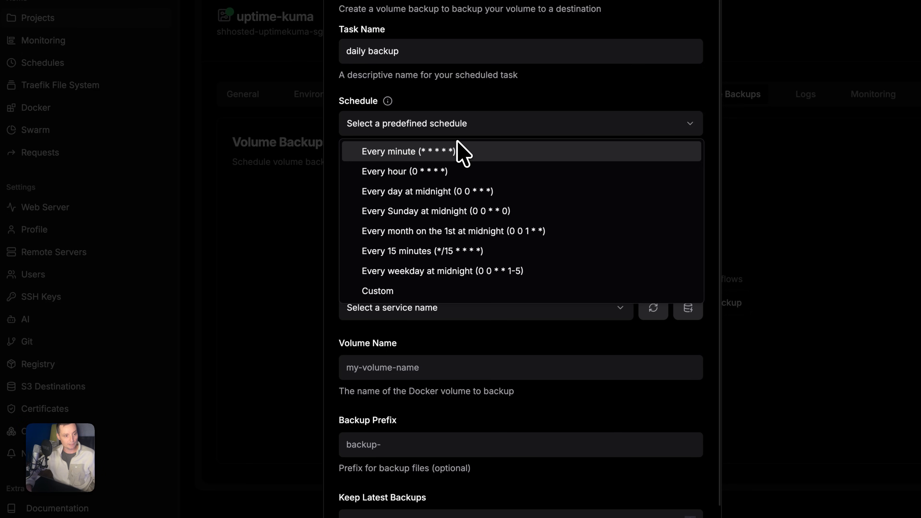
{"action": "left_click", "coordinate": [438, 189]}
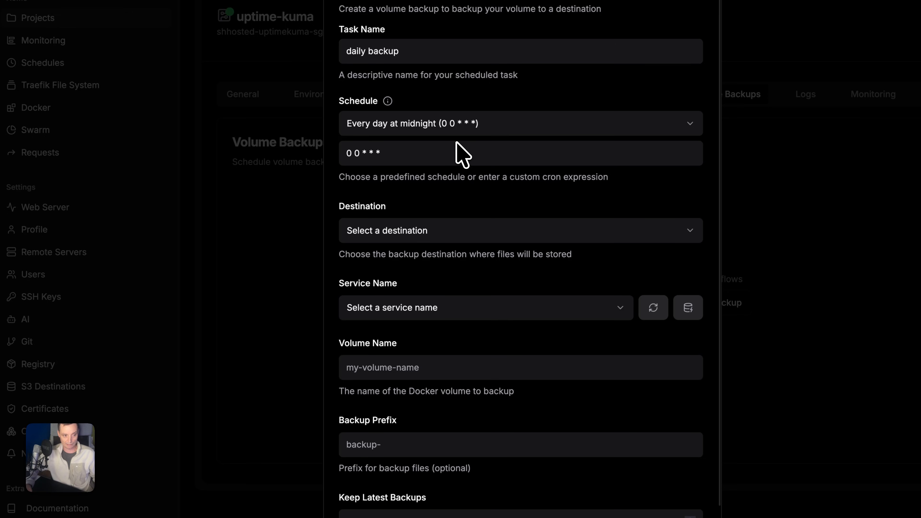
{"action": "left_click", "coordinate": [430, 230]}
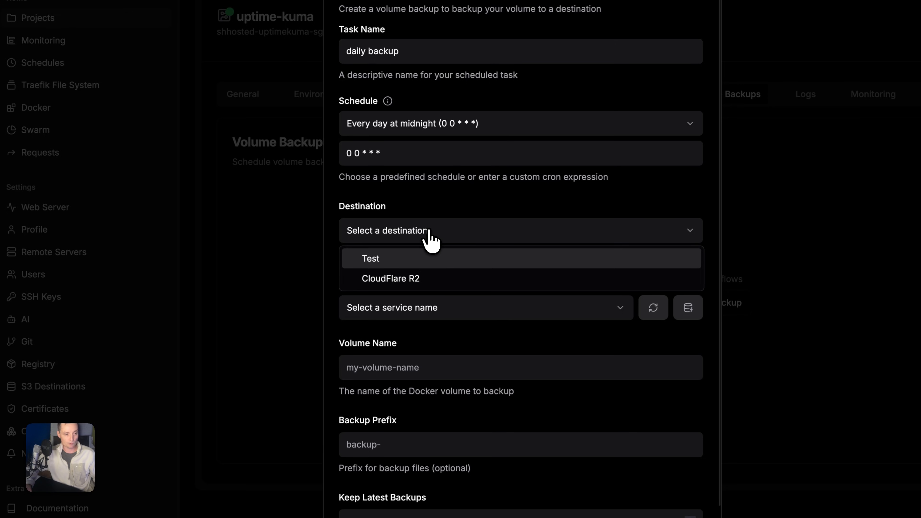
{"action": "left_click", "coordinate": [403, 261]}
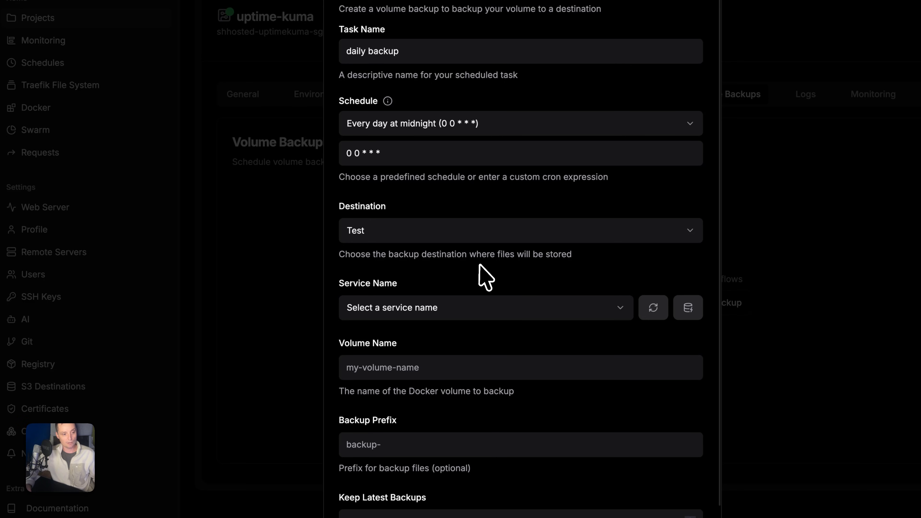
{"action": "left_click", "coordinate": [447, 313]}
{"action": "left_click", "coordinate": [429, 336]}
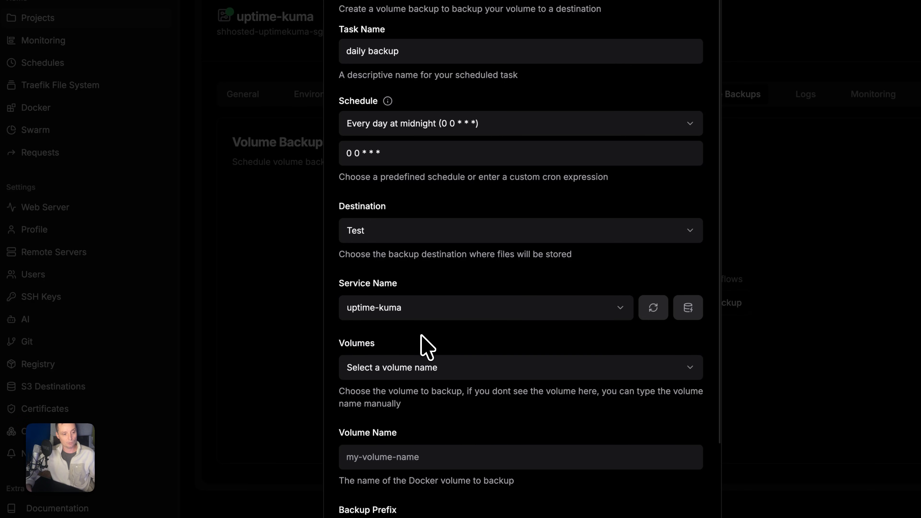
{"action": "left_click", "coordinate": [427, 368]}
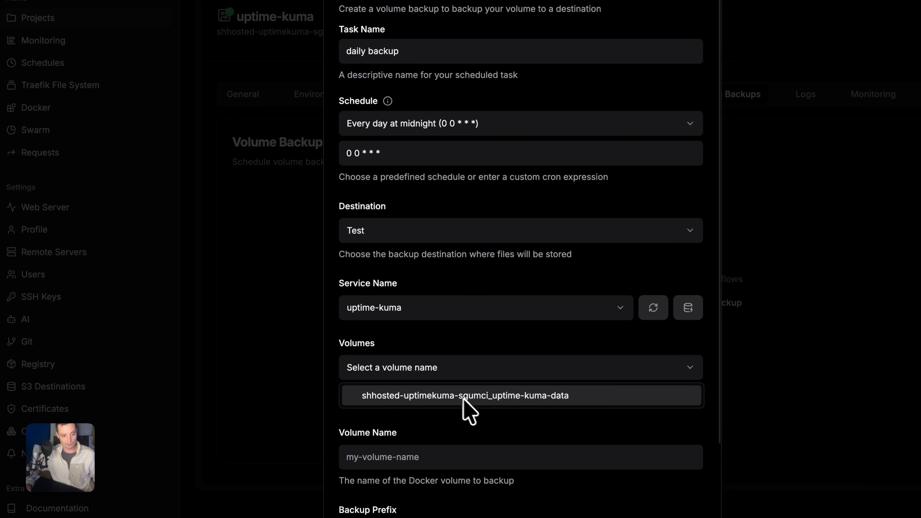
{"action": "left_click", "coordinate": [477, 398]}
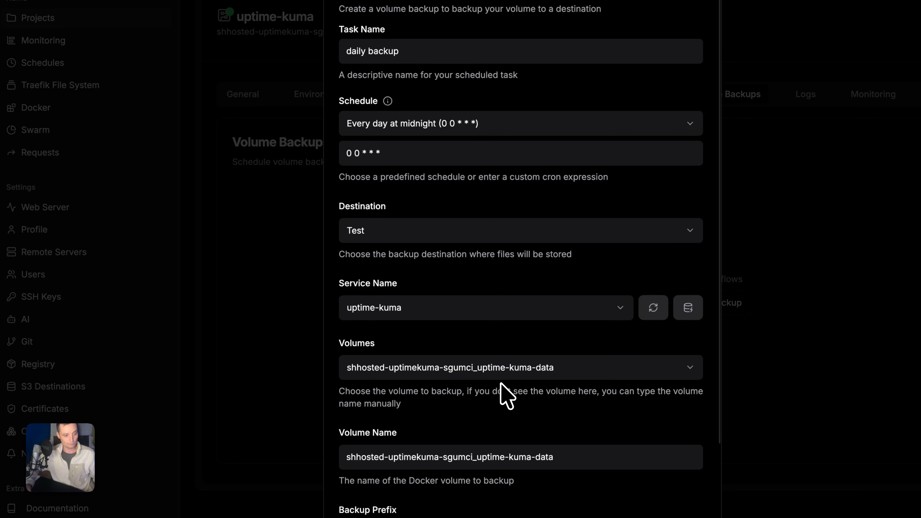
- Set Keep Latest Backups to 5 and create the volume backup
{"action": "scroll", "coordinate": [504, 399], "scroll_direction": "down", "scroll_amount": 1}
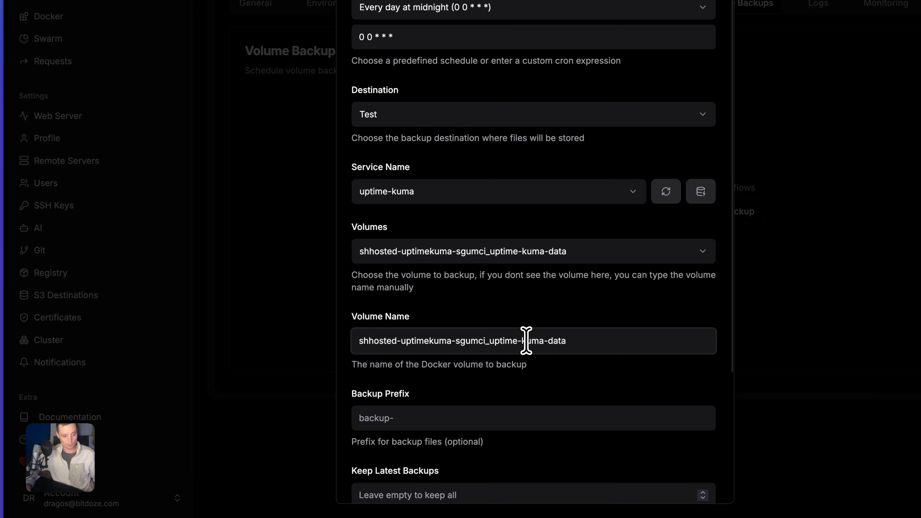
{"action": "scroll", "coordinate": [525, 341], "scroll_direction": "down", "scroll_amount": 4}
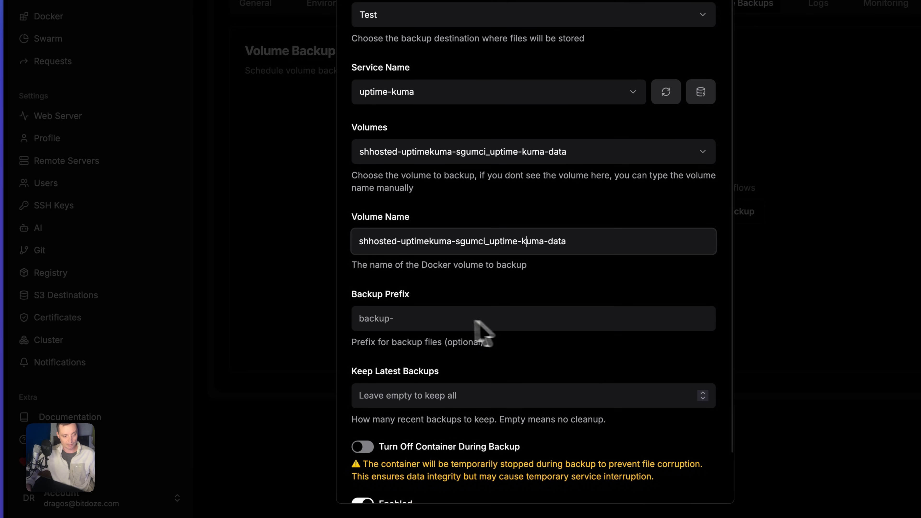
{"action": "scroll", "coordinate": [427, 325], "scroll_direction": "down", "scroll_amount": 1}
{"action": "scroll", "coordinate": [420, 316], "scroll_direction": "down", "scroll_amount": 2}
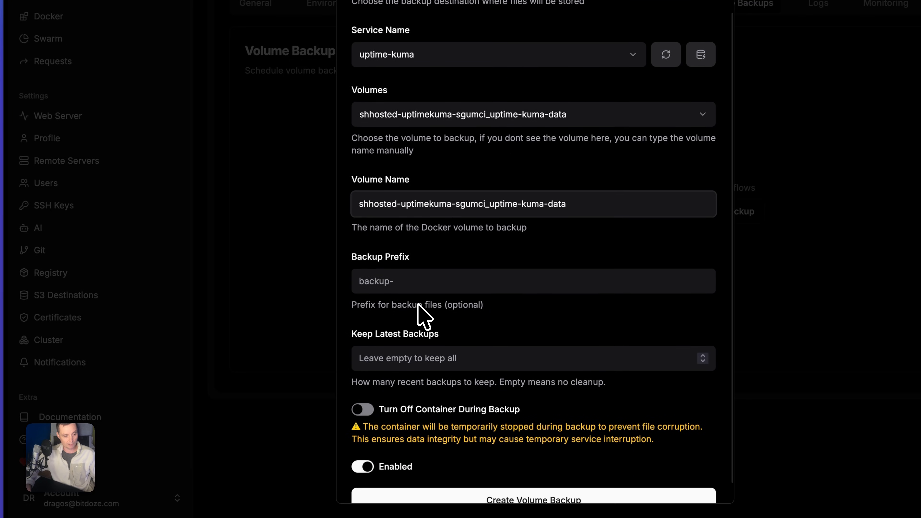
{"action": "left_click", "coordinate": [402, 339]}
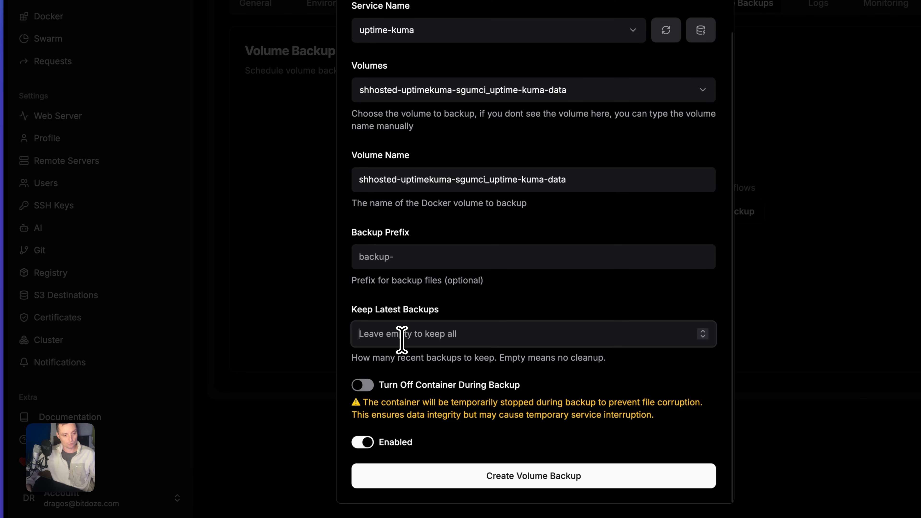
{"action": "type", "text": "5"}
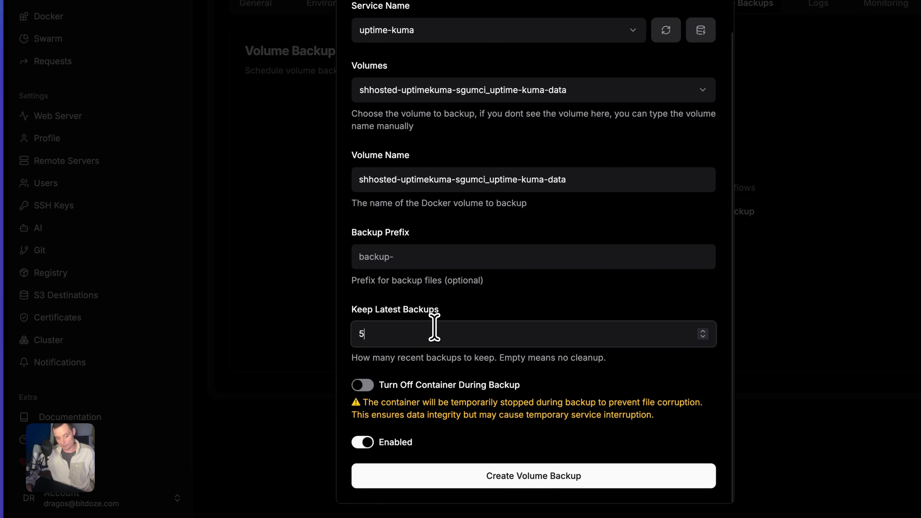
{"action": "double_click", "coordinate": [353, 333]}
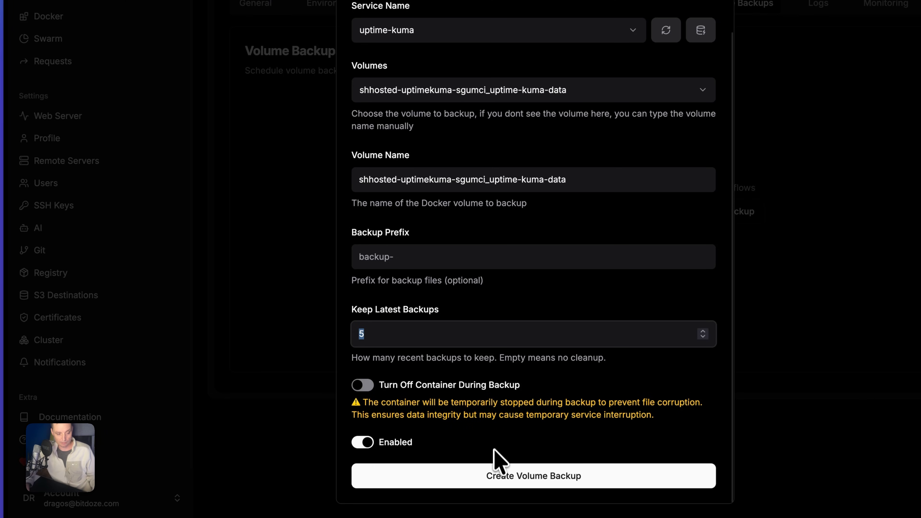
{"action": "left_click", "coordinate": [495, 478]}
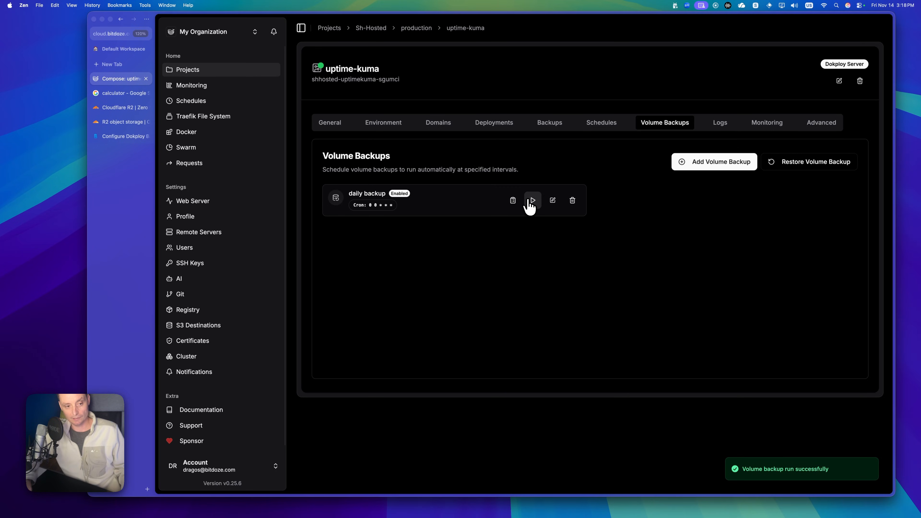
- Check the uptime-kuma backup's deployment log for the S3 upload, then return to Cloudflare R2
{"action": "left_click", "coordinate": [513, 202]}
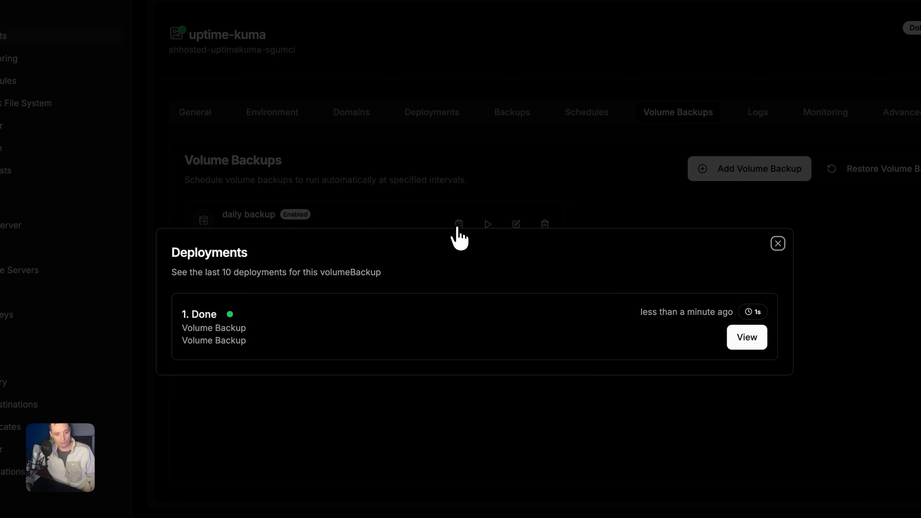
{"action": "left_click", "coordinate": [741, 339]}
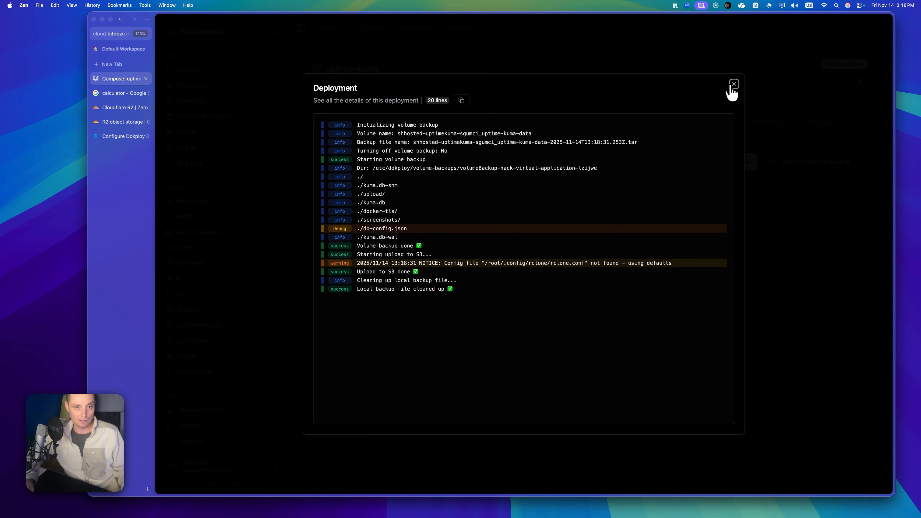
{"action": "left_click", "coordinate": [805, 76]}
{"action": "left_click", "coordinate": [117, 123]}
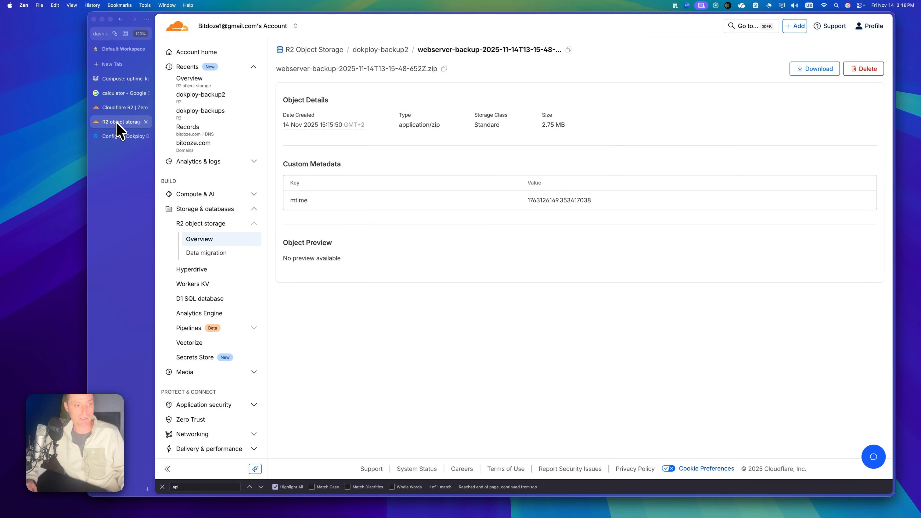
- Confirm the 2.72 MB uptime-kuma tar is in the dokploy-backup2 bucket, then return to Dokploy
{"action": "left_click", "coordinate": [217, 240]}
{"action": "left_click", "coordinate": [321, 146]}
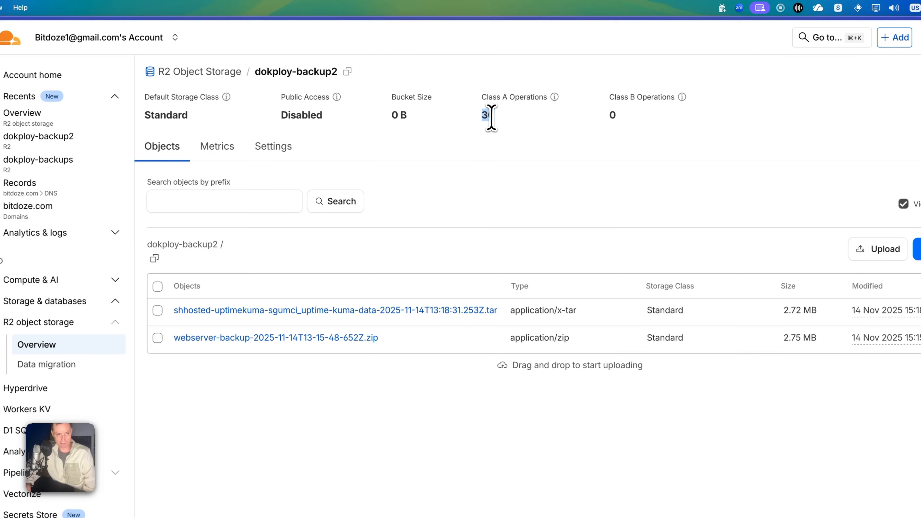
{"action": "double_click", "coordinate": [512, 80]}
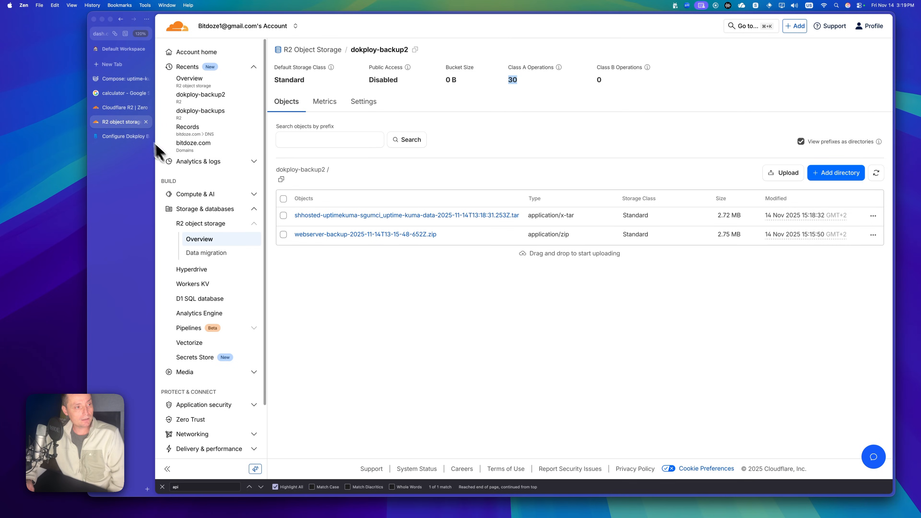
{"action": "left_click", "coordinate": [116, 82]}
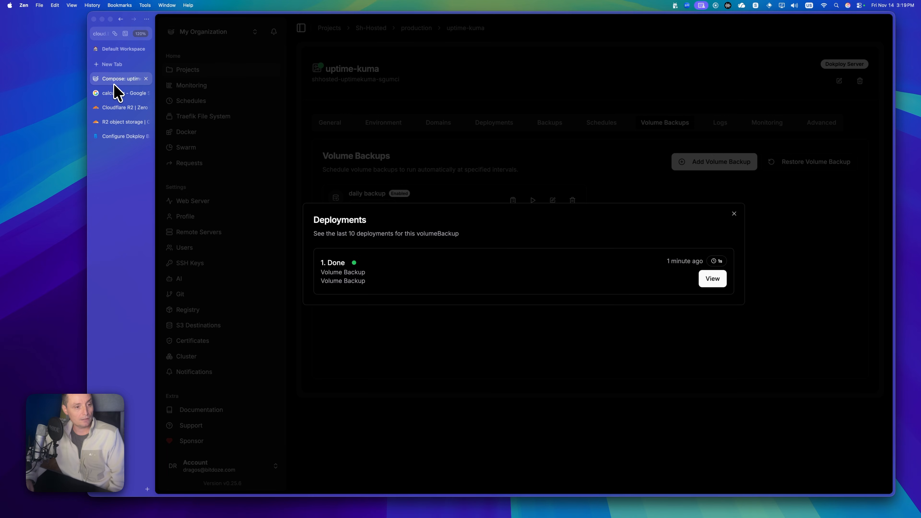
- Create a new empty Dokploy project named db
{"action": "left_click", "coordinate": [733, 214]}
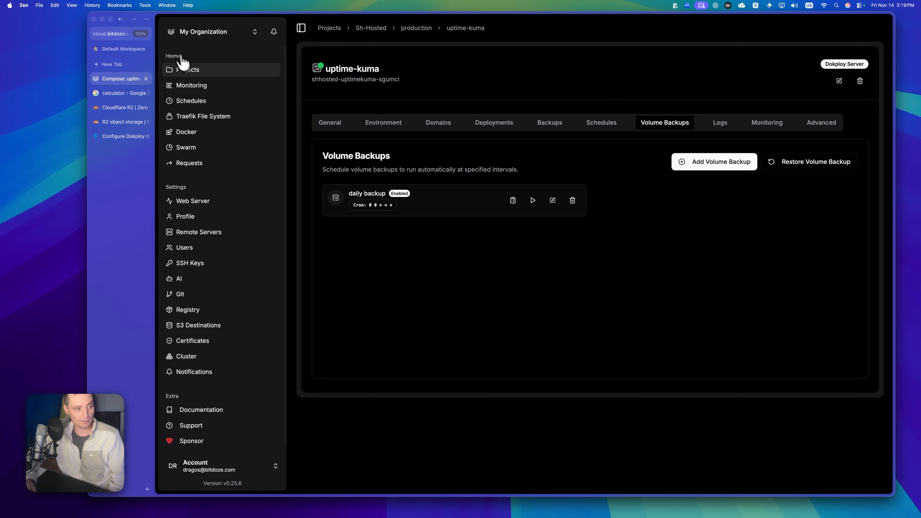
{"action": "left_click", "coordinate": [202, 73]}
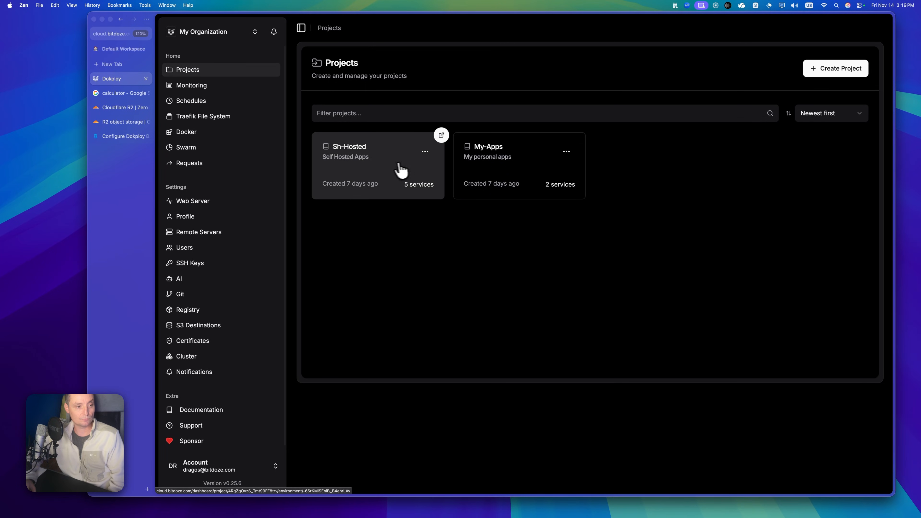
{"action": "left_click", "coordinate": [848, 71]}
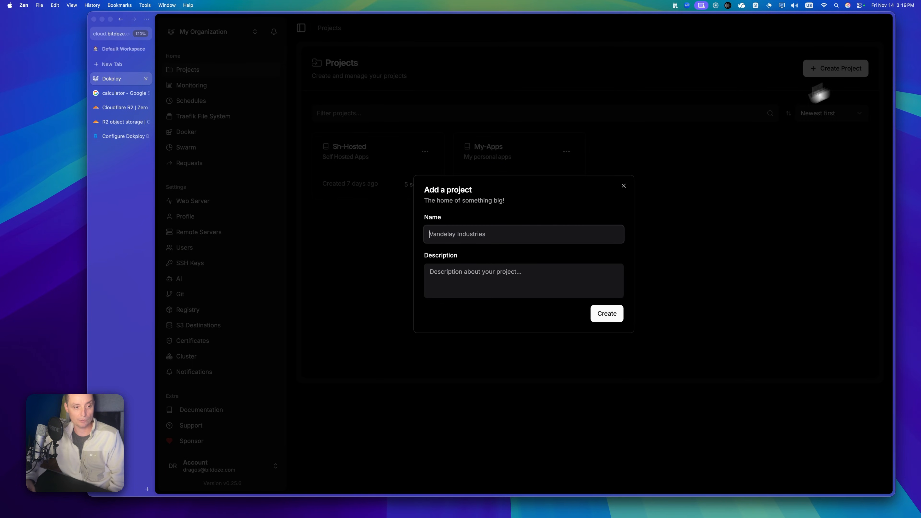
{"action": "left_click", "coordinate": [509, 233]}
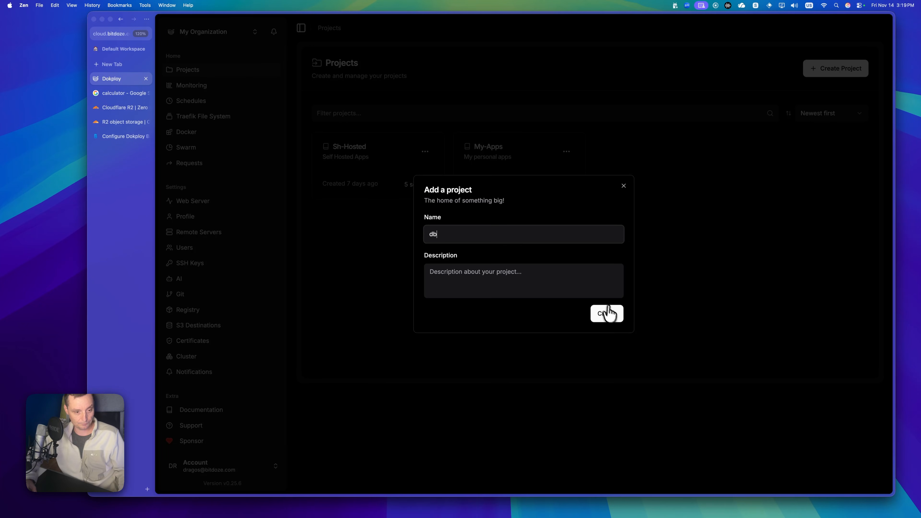
{"action": "left_click", "coordinate": [608, 312]}
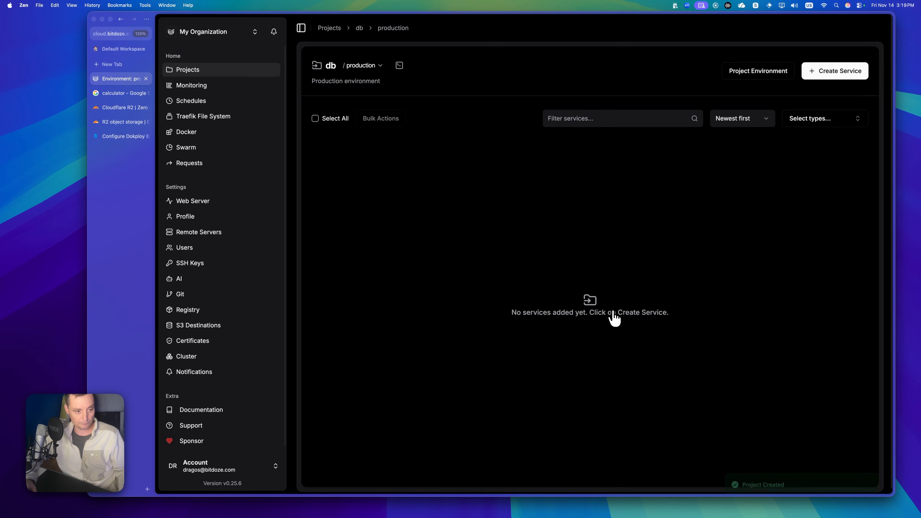
{"action": "left_click", "coordinate": [840, 77]}
- Create a PostgreSQL database service named db with database name test
{"action": "left_click", "coordinate": [817, 132]}
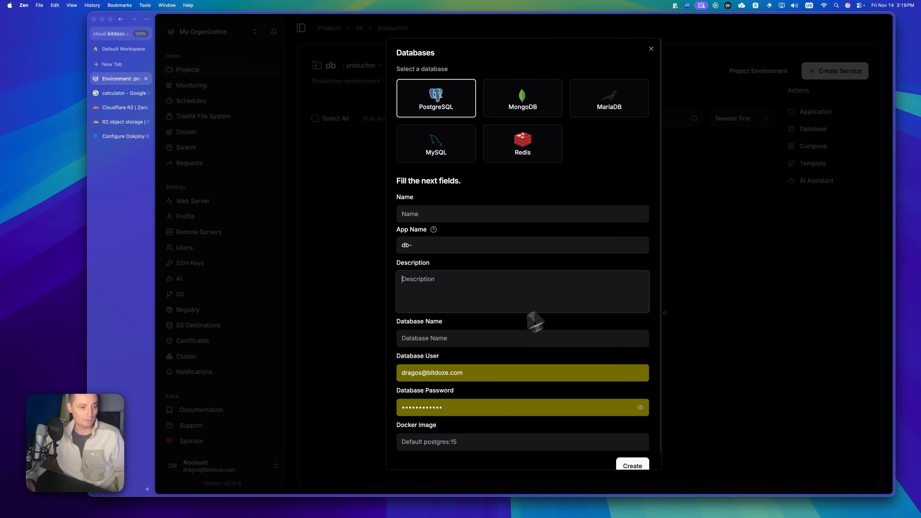
{"action": "left_click", "coordinate": [482, 338]}
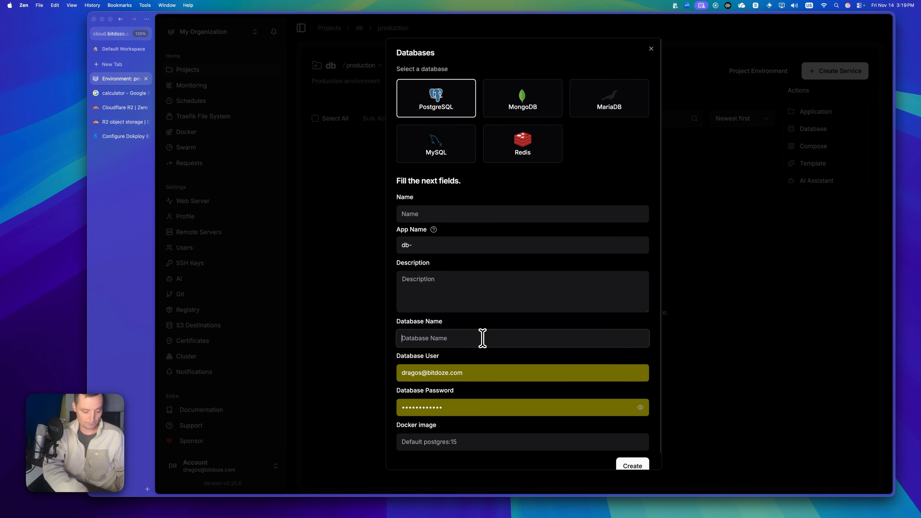
{"action": "type", "text": "test"}
{"action": "scroll", "coordinate": [483, 341], "scroll_direction": "down", "scroll_amount": 1}
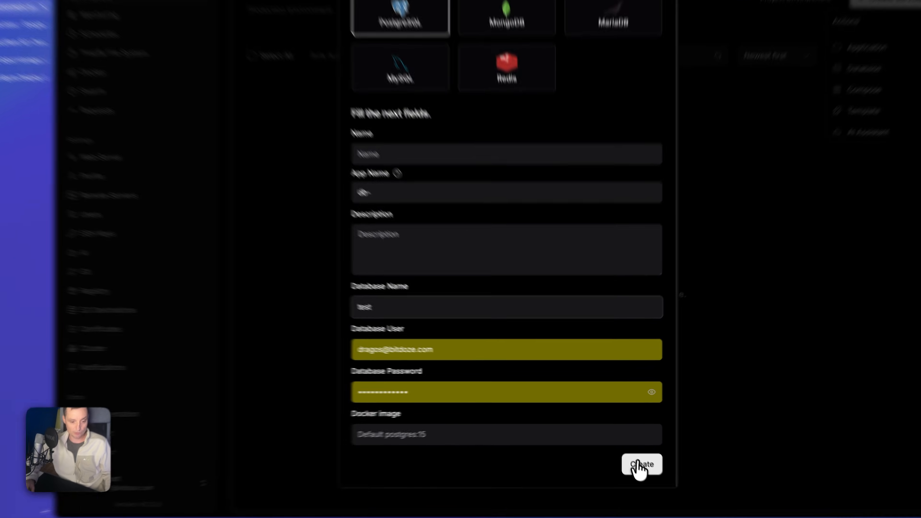
{"action": "left_click", "coordinate": [633, 450]}
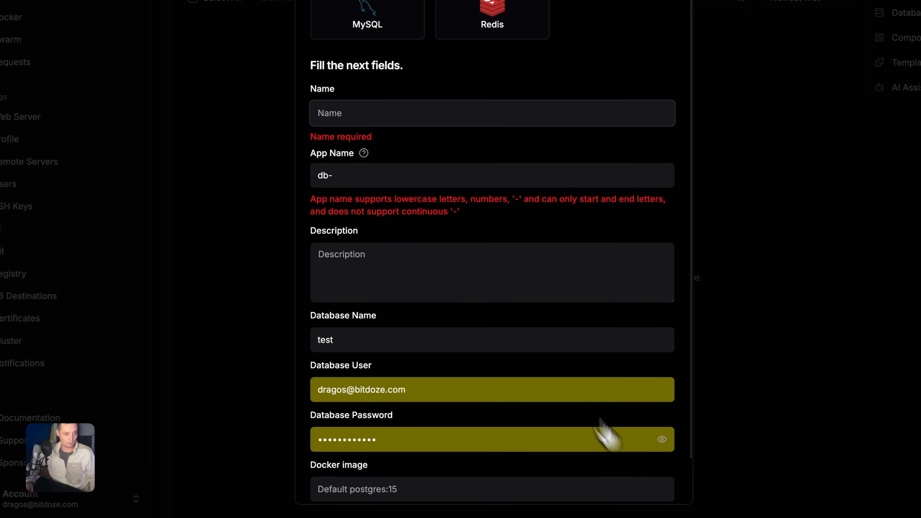
{"action": "type", "text": "db"}
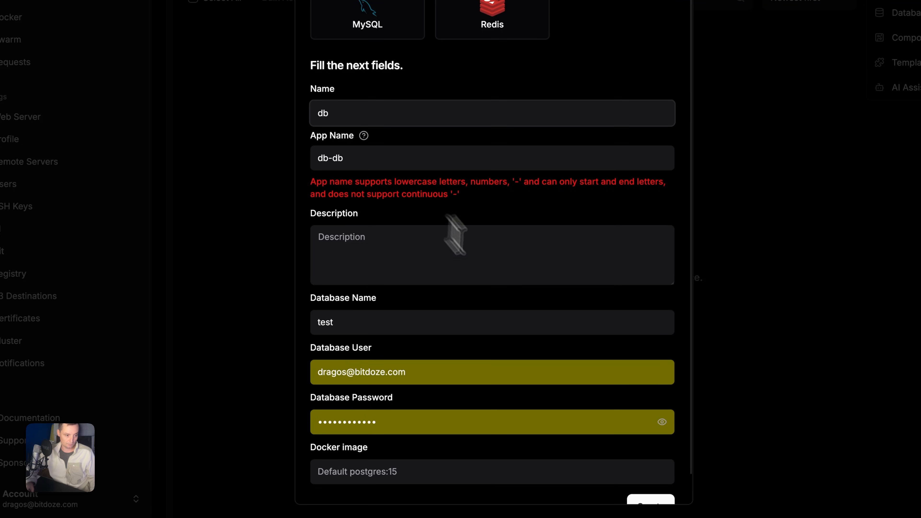
{"action": "left_click", "coordinate": [639, 483]}
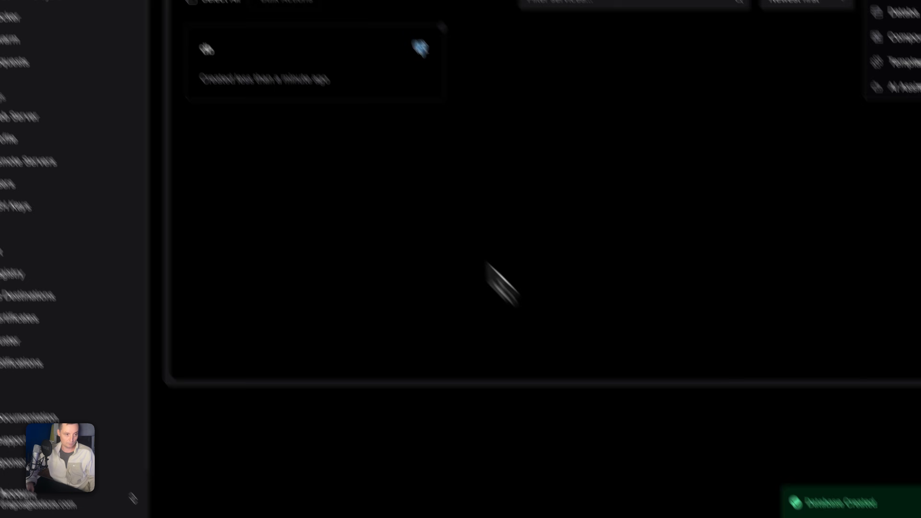
- Open the db service, cancel its deployment, and go to its backup settings
{"action": "left_click", "coordinate": [439, 181]}
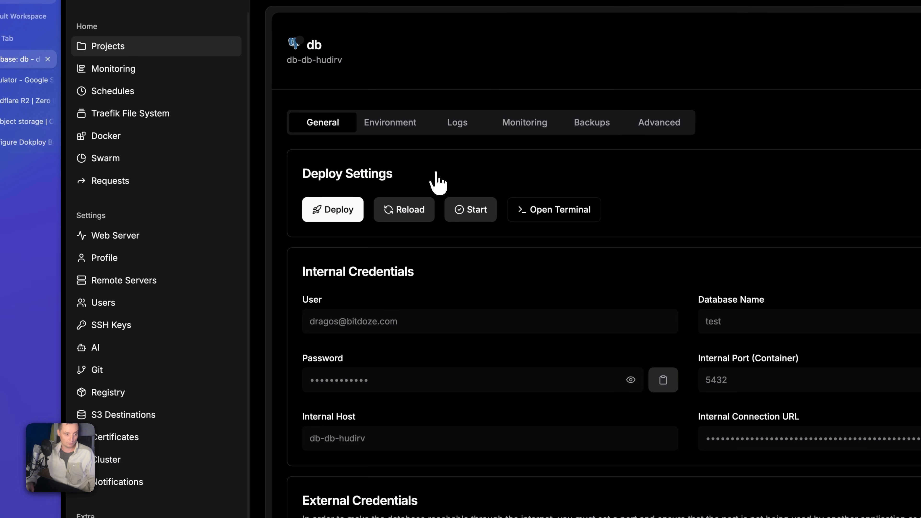
{"action": "left_click", "coordinate": [337, 214]}
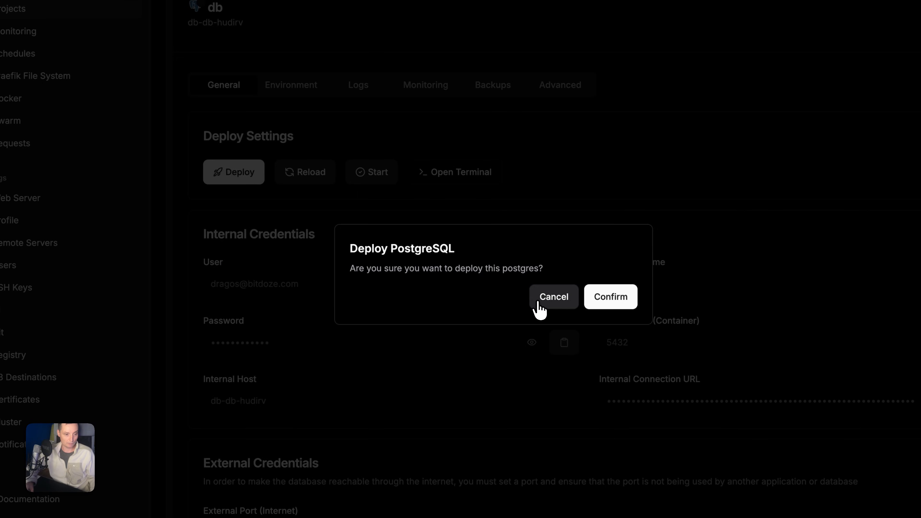
{"action": "left_click", "coordinate": [546, 303]}
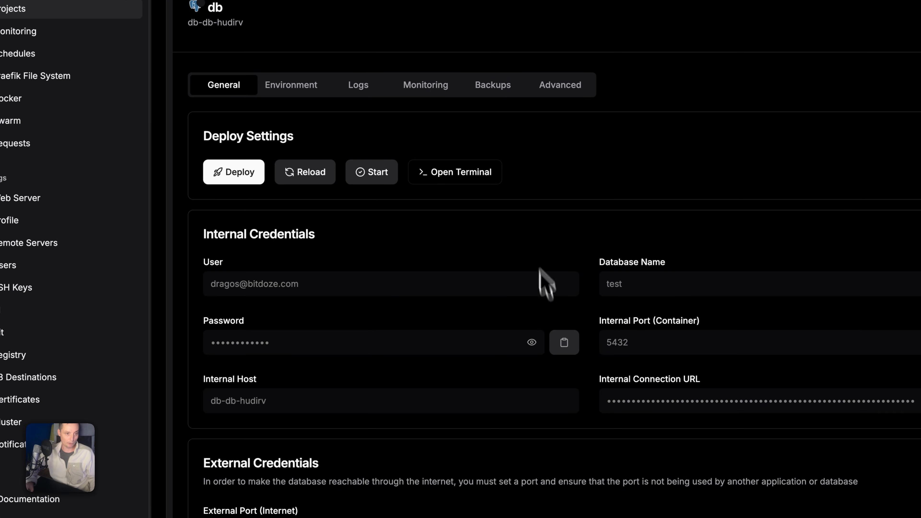
{"action": "left_click", "coordinate": [497, 95]}
- Begin a new db backup with Test selected as the destination
{"action": "left_click", "coordinate": [531, 260]}
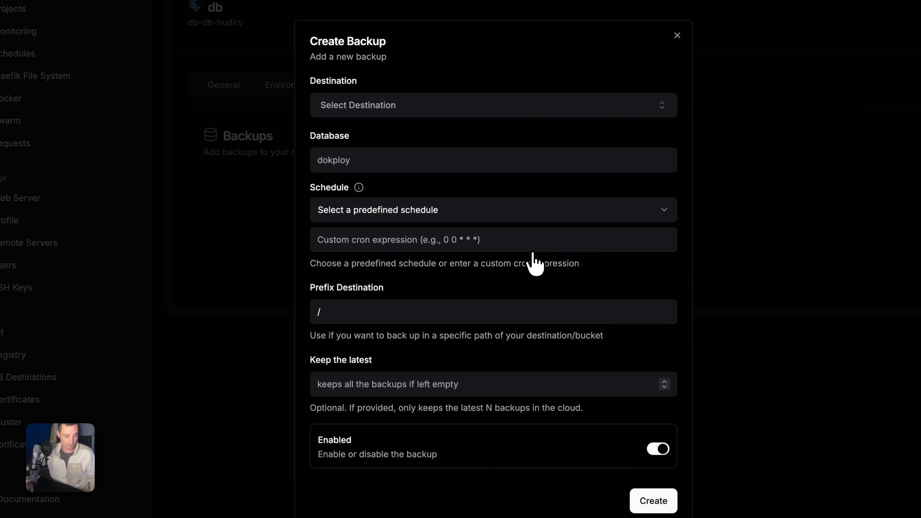
{"action": "left_click", "coordinate": [383, 107]}
{"action": "left_click", "coordinate": [383, 108]}
{"action": "left_click", "coordinate": [384, 108]}
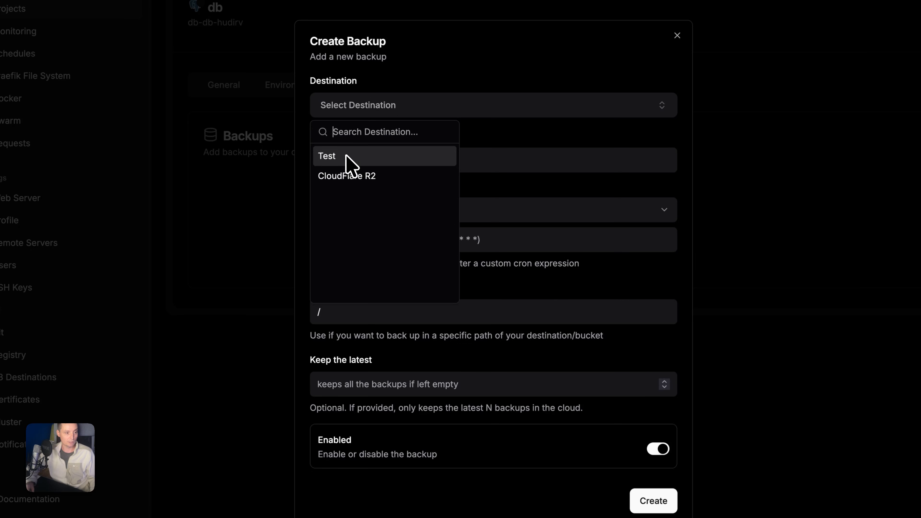
{"action": "left_click", "coordinate": [508, 159]}
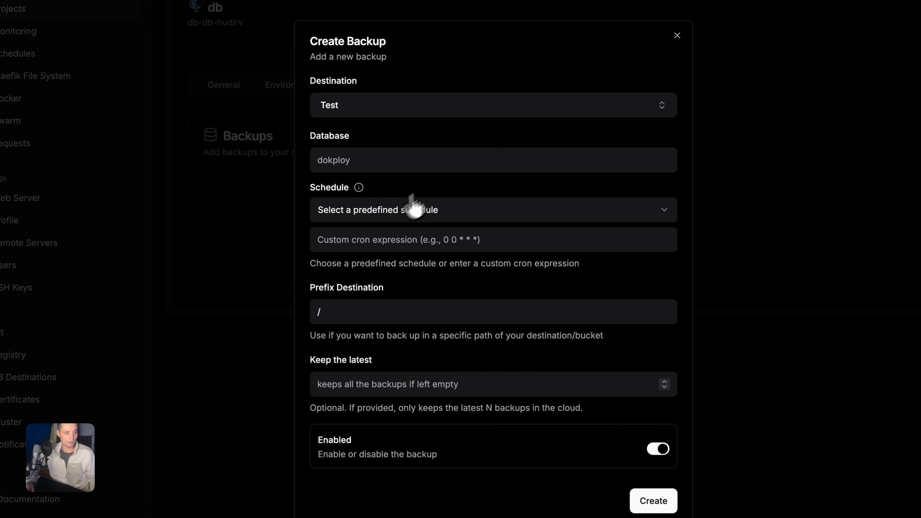
{"action": "left_click", "coordinate": [385, 214]}
{"action": "left_click", "coordinate": [386, 218]}
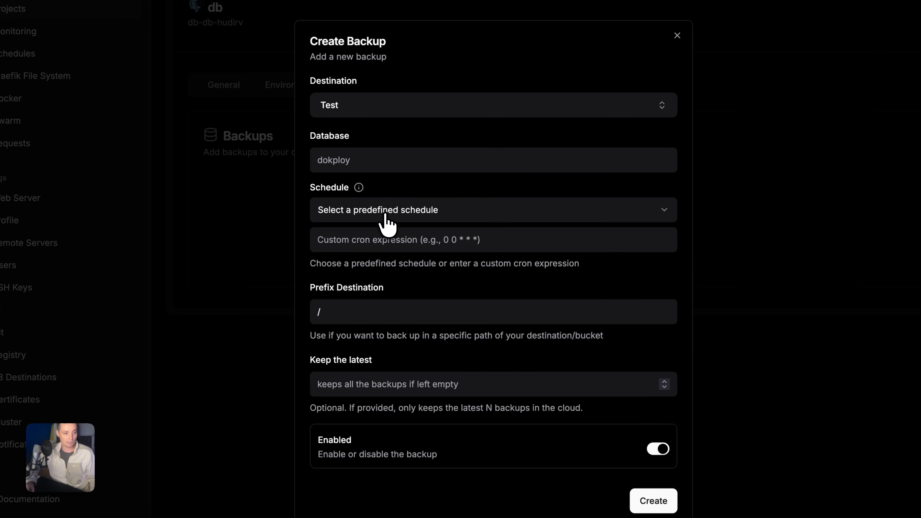
{"action": "left_click", "coordinate": [403, 377]}
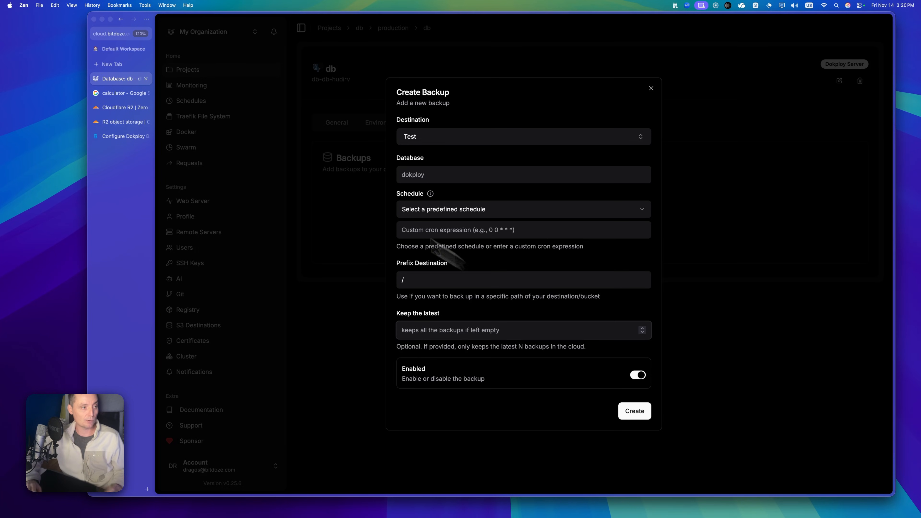
{"action": "left_click", "coordinate": [119, 136]}
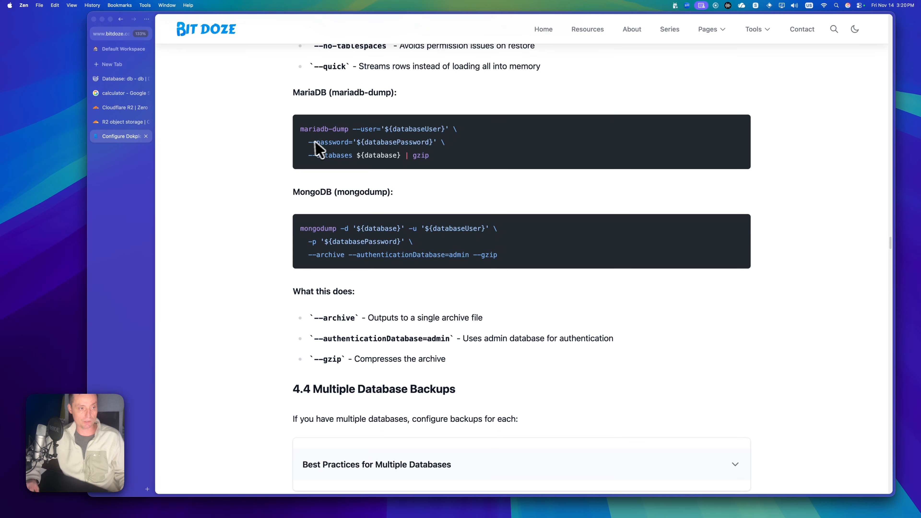
{"action": "scroll", "coordinate": [337, 142], "scroll_direction": "up", "scroll_amount": 1}
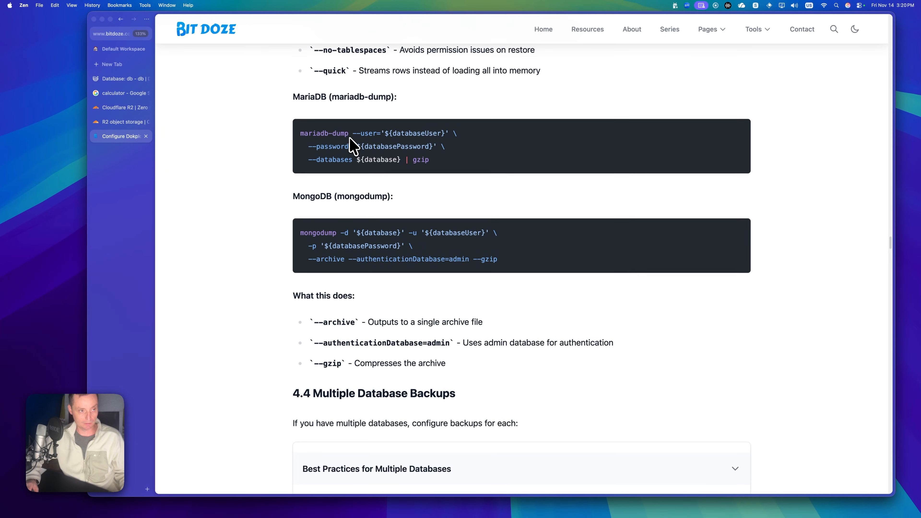
{"action": "double_click", "coordinate": [318, 244]}
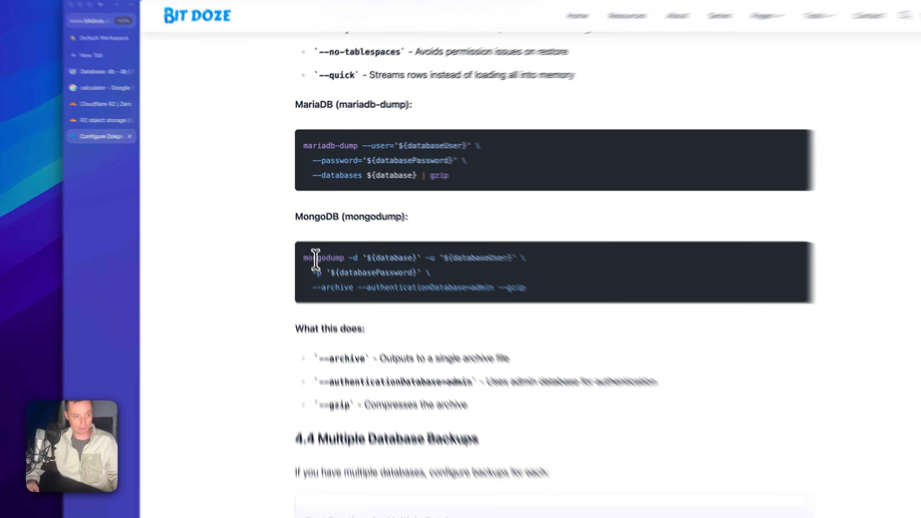
{"action": "scroll", "coordinate": [406, 248], "scroll_direction": "up", "scroll_amount": 5}
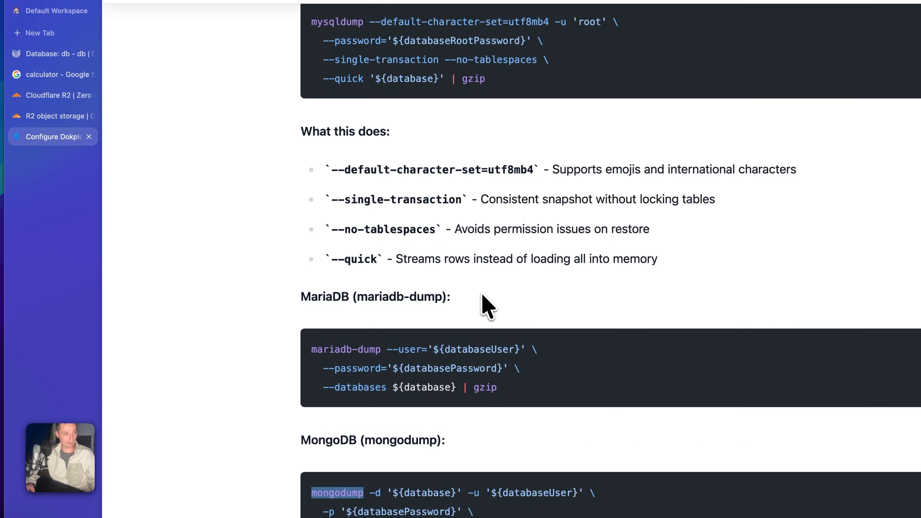
{"action": "scroll", "coordinate": [487, 307], "scroll_direction": "up", "scroll_amount": 7}
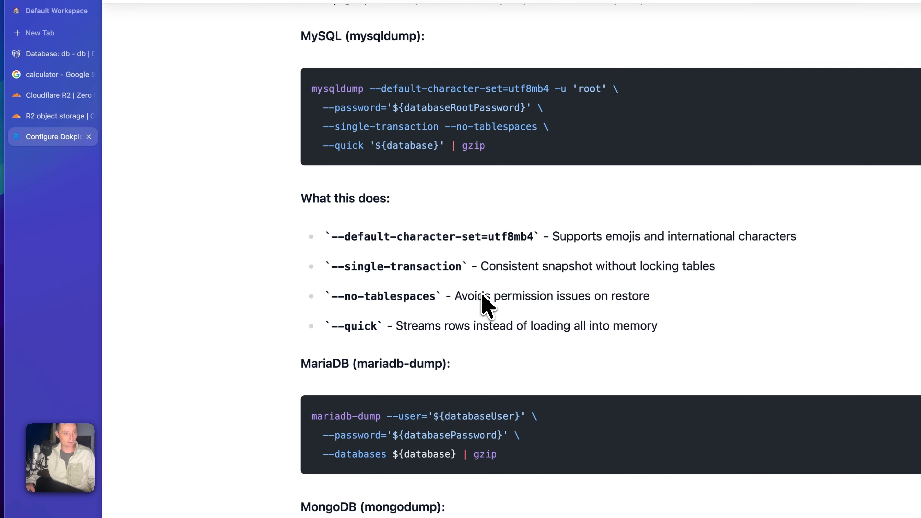
{"action": "scroll", "coordinate": [436, 247], "scroll_direction": "up", "scroll_amount": 5}
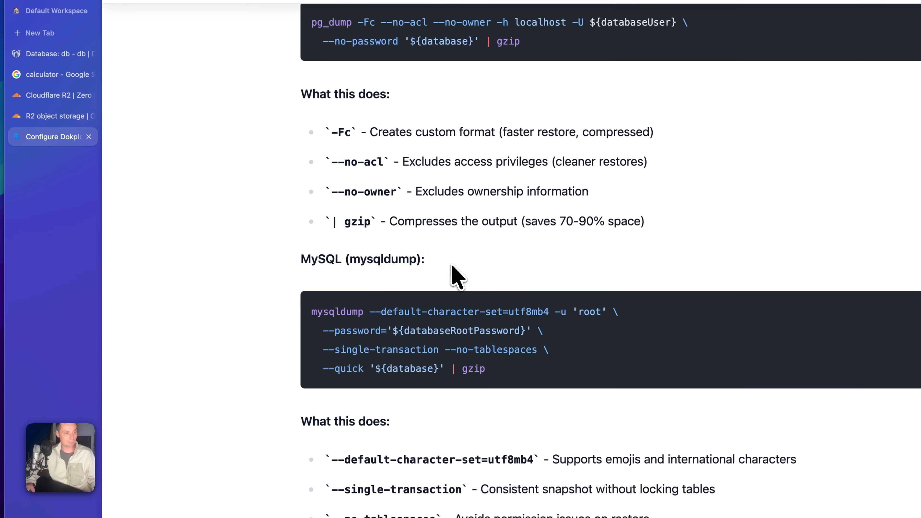
{"action": "scroll", "coordinate": [363, 166], "scroll_direction": "up", "scroll_amount": 1}
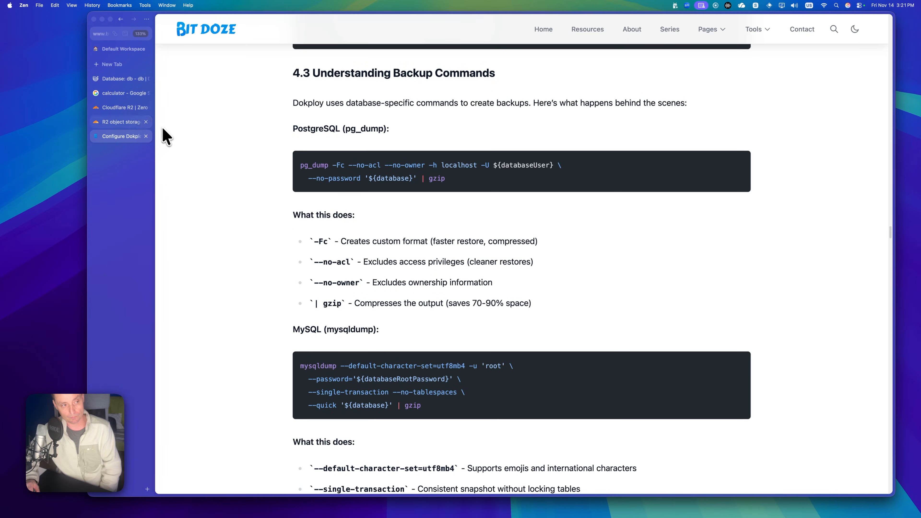
{"action": "left_click", "coordinate": [122, 78]}
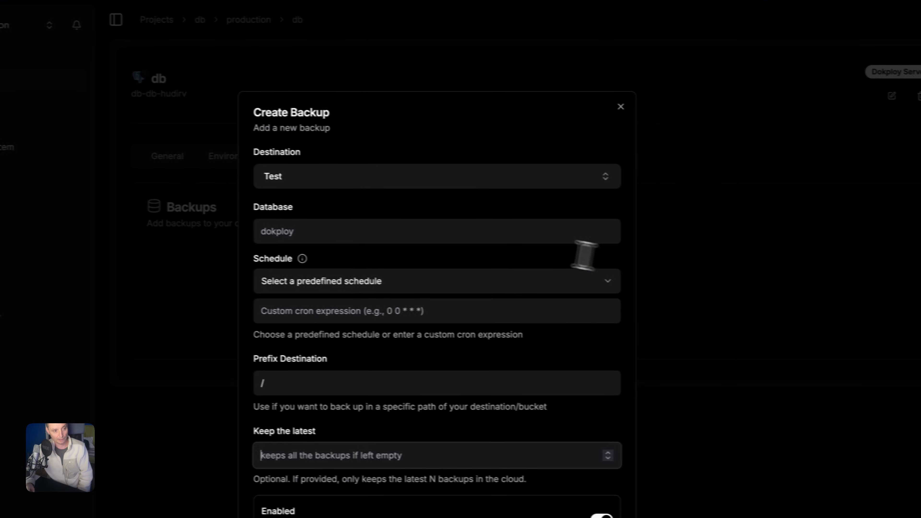
- Discard the backup form and deploy the db Postgres database with postgres:15
{"action": "left_click", "coordinate": [753, 262]}
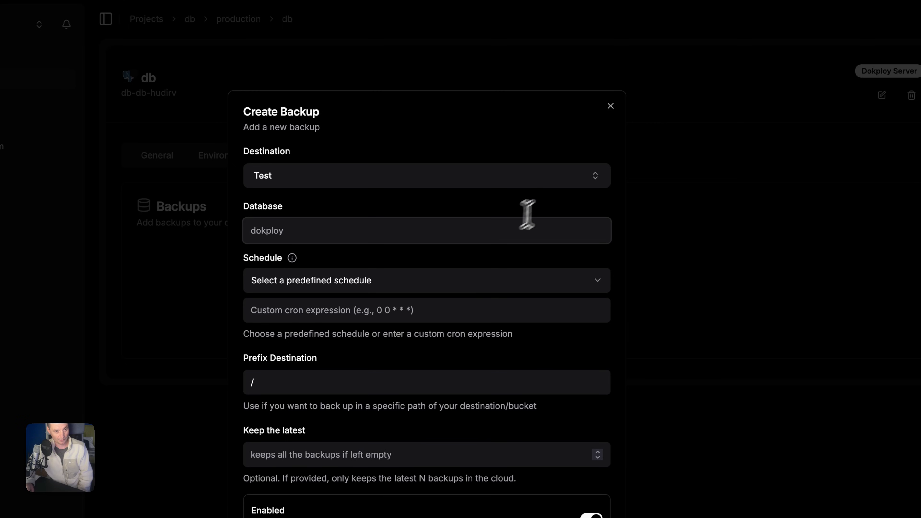
{"action": "left_click", "coordinate": [610, 105]}
{"action": "left_click", "coordinate": [151, 158]}
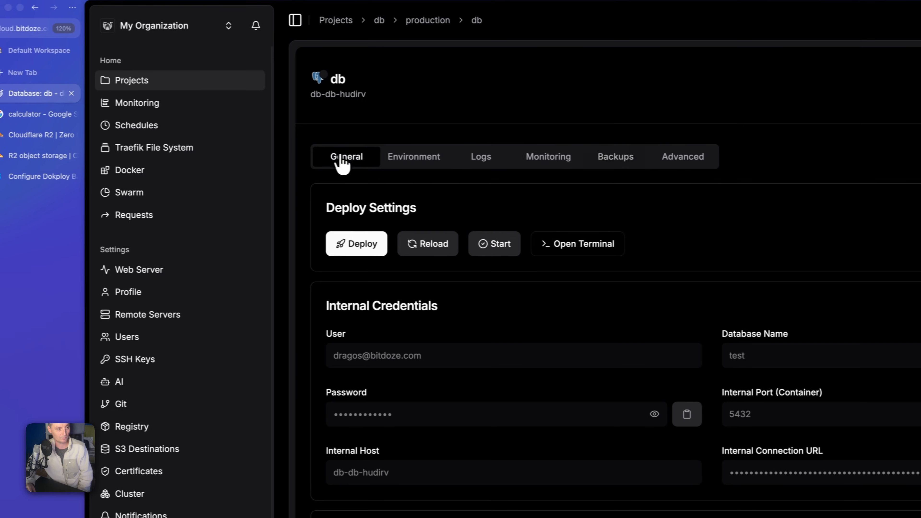
{"action": "left_click", "coordinate": [374, 248]}
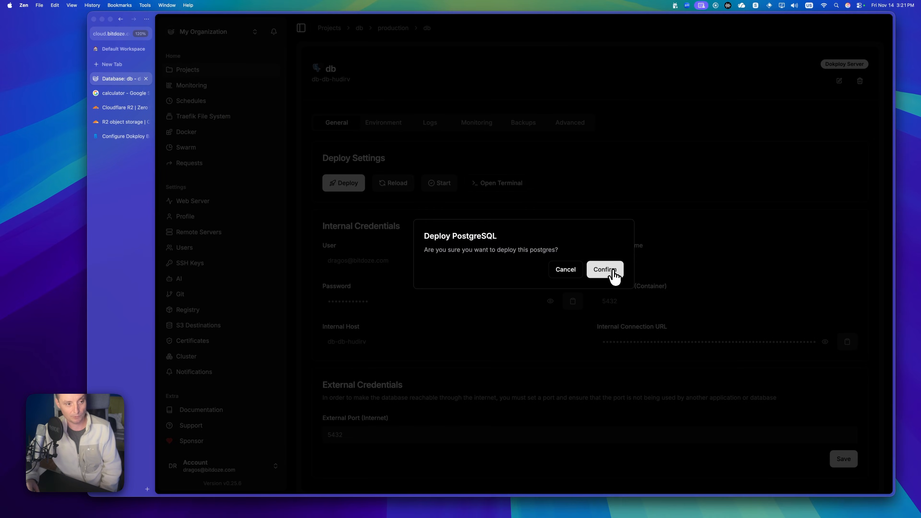
{"action": "left_click", "coordinate": [604, 270]}
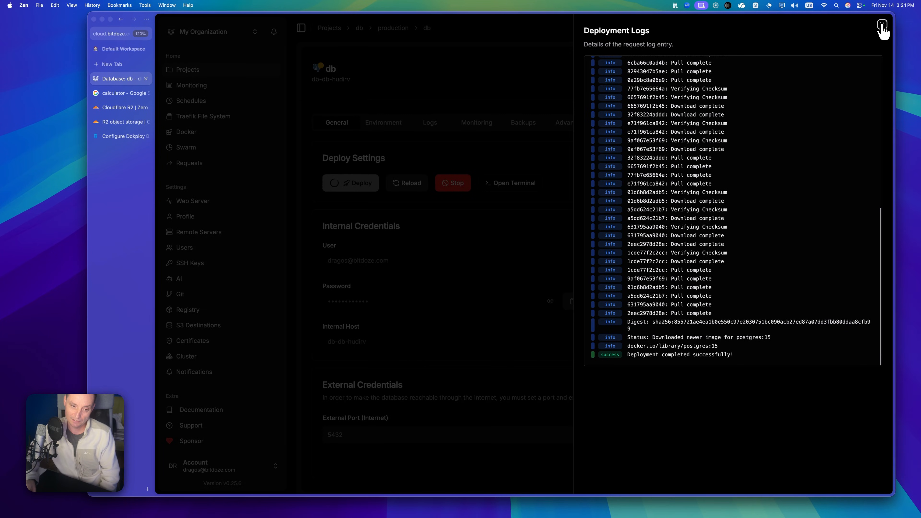
{"action": "left_click", "coordinate": [881, 29]}
- Add a Test backup of database db, daily at midnight (0 0 * * *), keeping the latest 5
{"action": "left_click", "coordinate": [518, 131]}
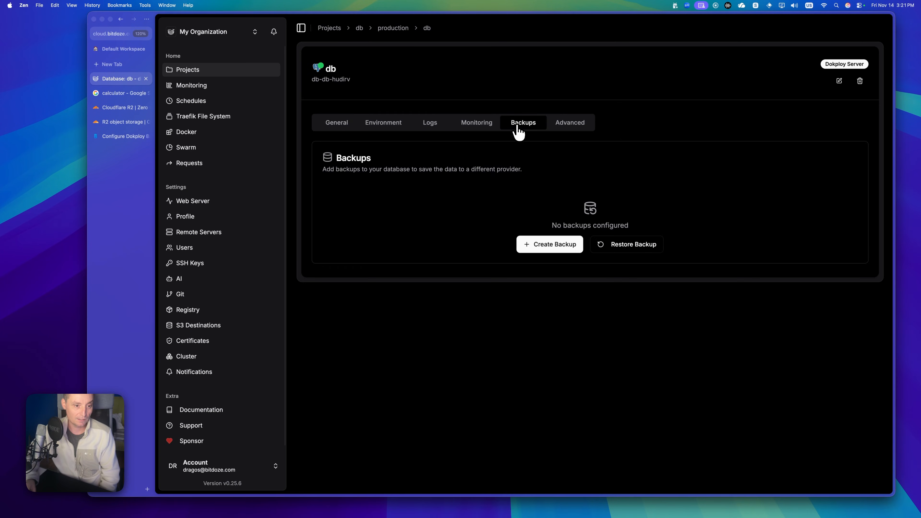
{"action": "left_click", "coordinate": [532, 247]}
{"action": "left_click", "coordinate": [453, 145]}
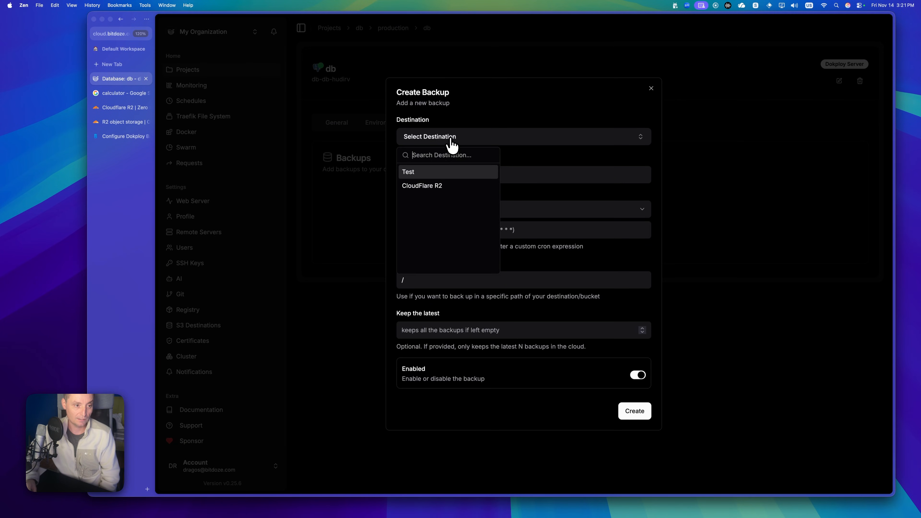
{"action": "left_click", "coordinate": [515, 180]}
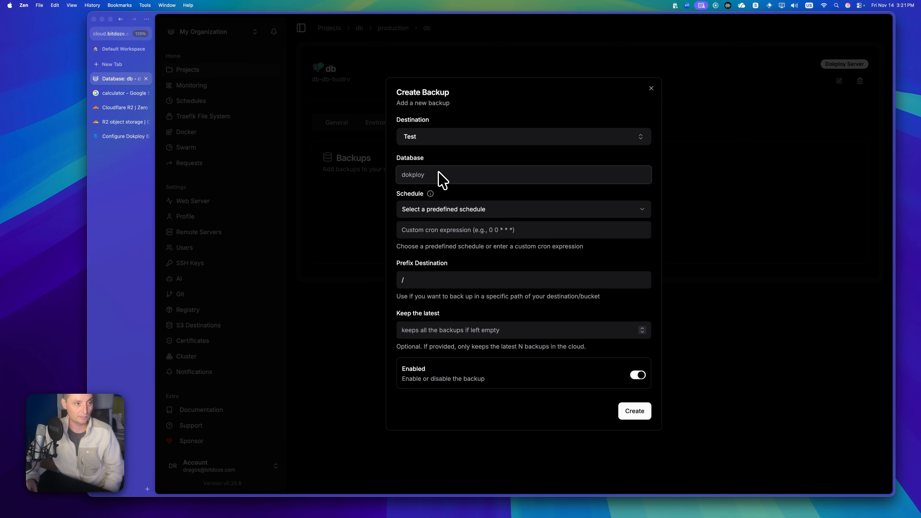
{"action": "type", "text": "db"}
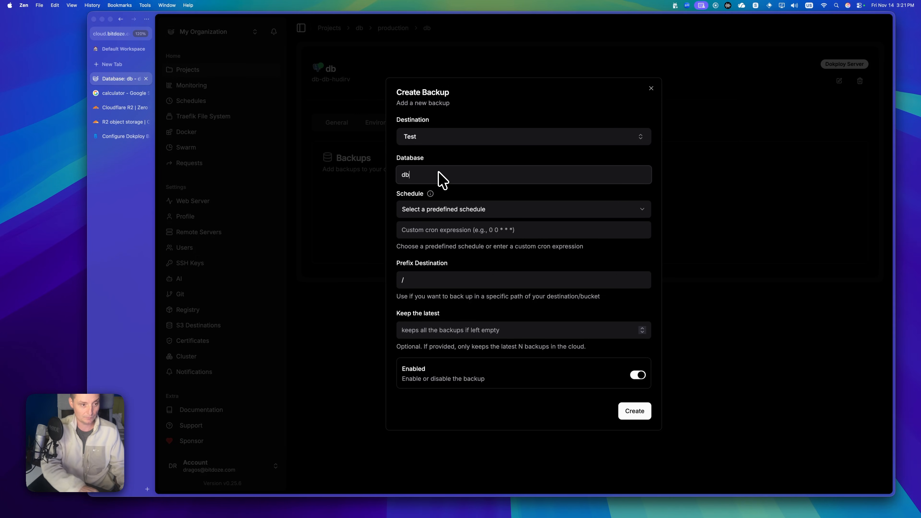
{"action": "left_click", "coordinate": [506, 210]}
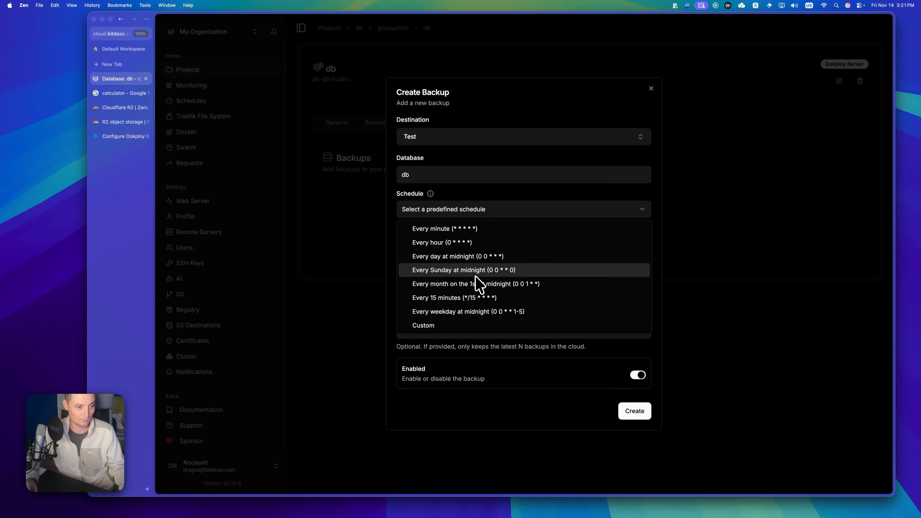
{"action": "left_click", "coordinate": [474, 258]}
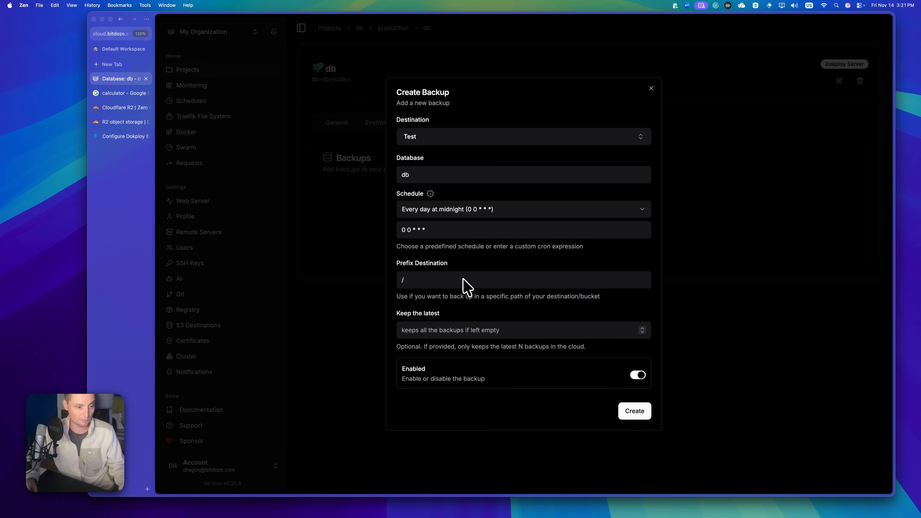
{"action": "left_click", "coordinate": [534, 334]}
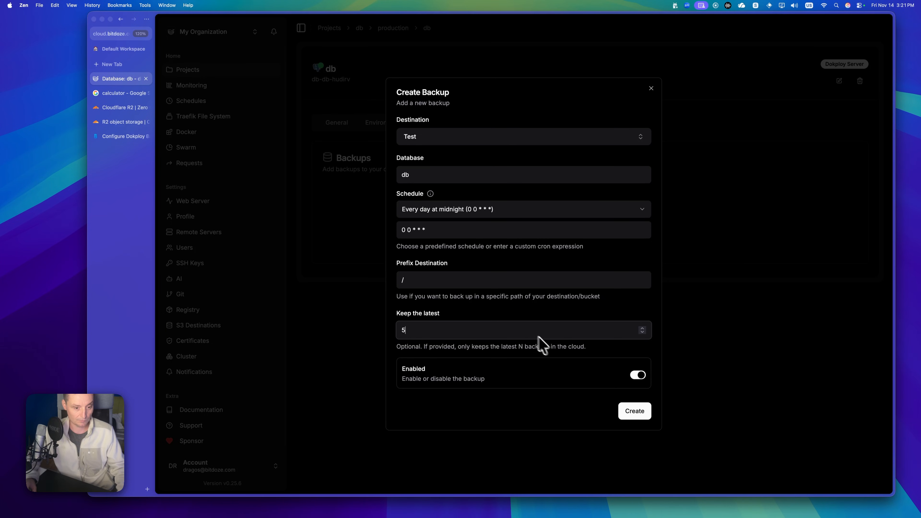
{"action": "type", "text": "5"}
{"action": "left_click", "coordinate": [634, 411]}
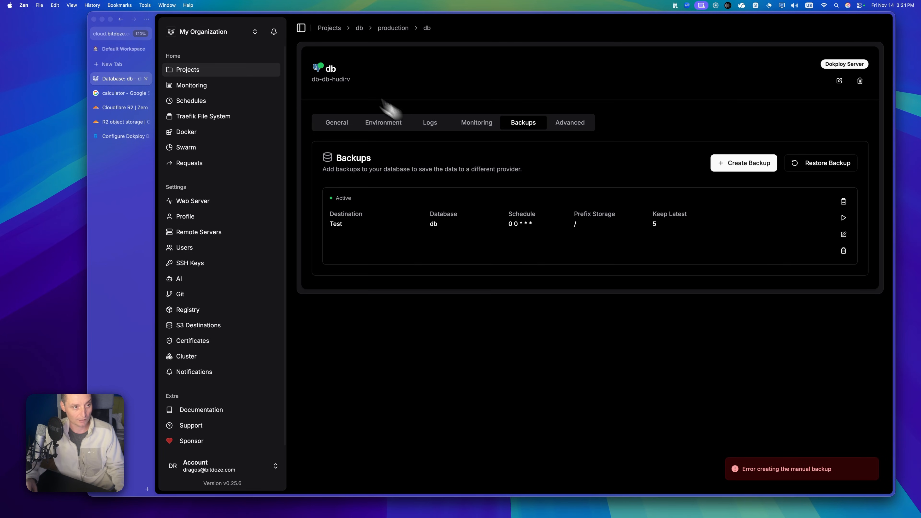
- Change the backup's database from db to test and run it once manually
{"action": "left_click", "coordinate": [336, 128]}
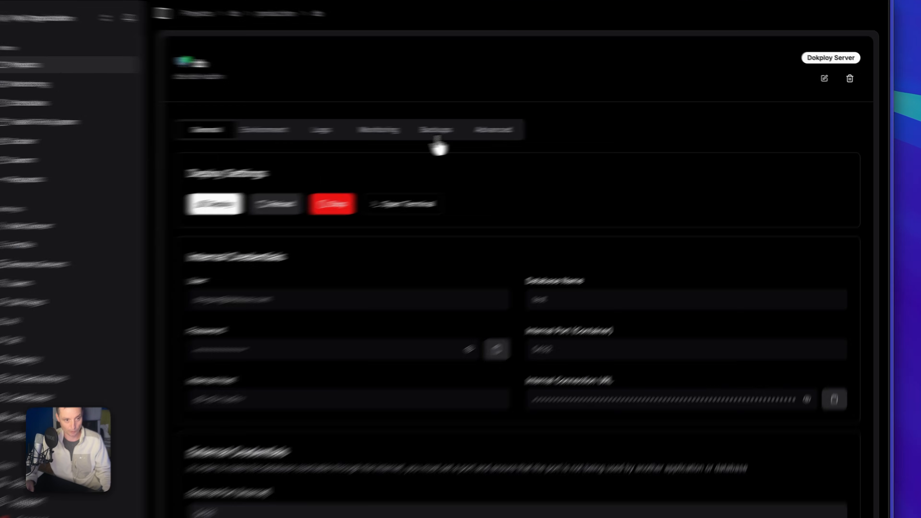
{"action": "left_click", "coordinate": [523, 122]}
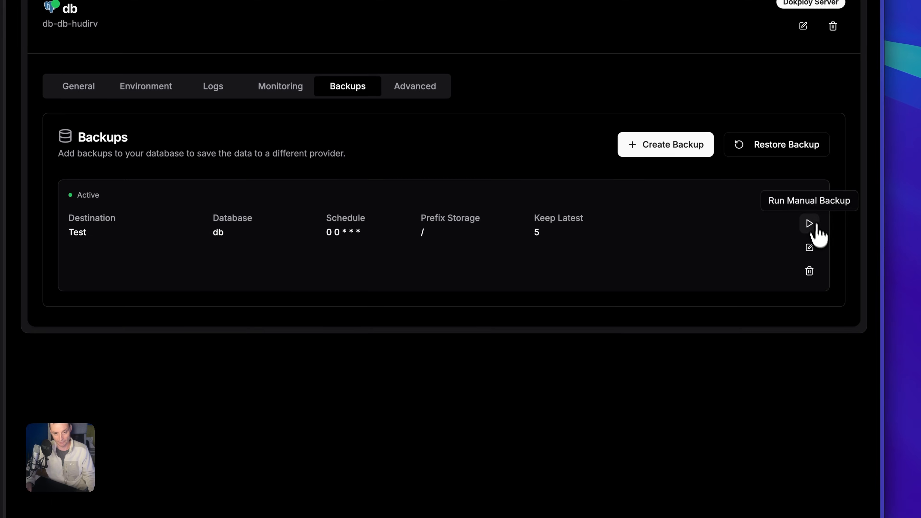
{"action": "left_click", "coordinate": [809, 248]}
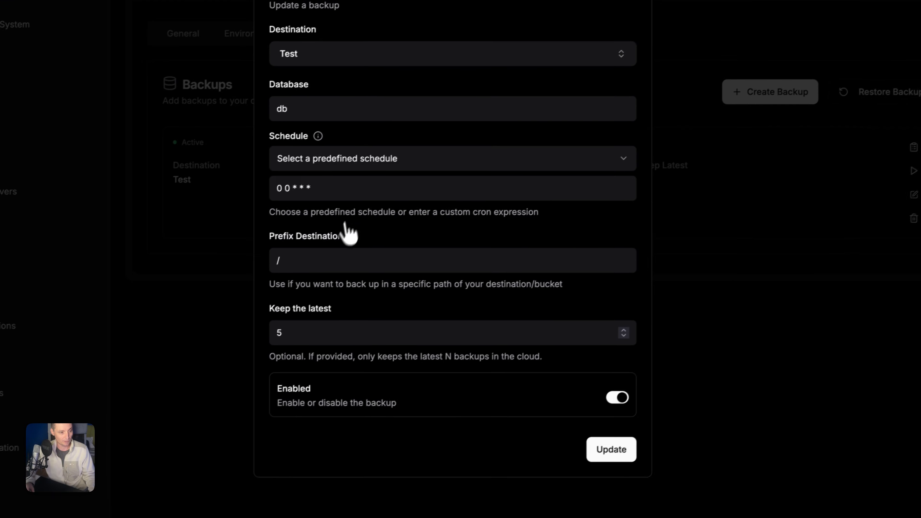
{"action": "left_click", "coordinate": [305, 116]}
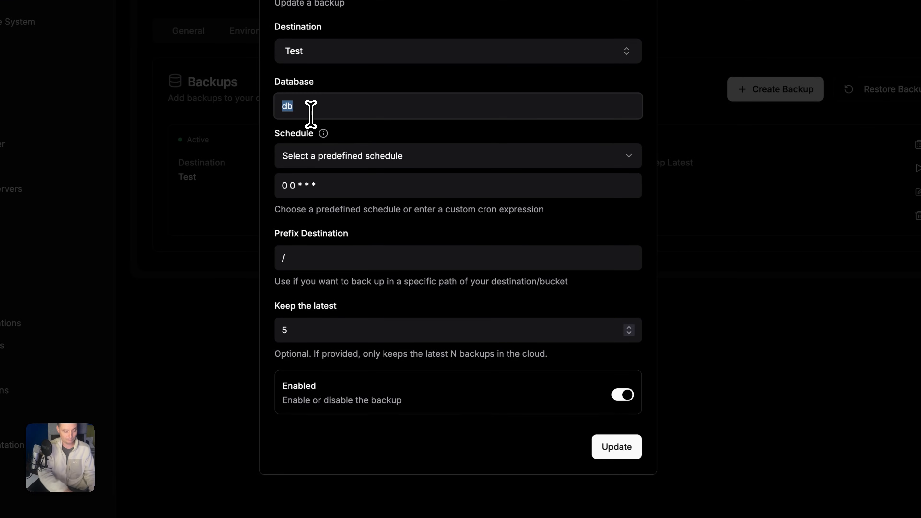
{"action": "type", "text": "test"}
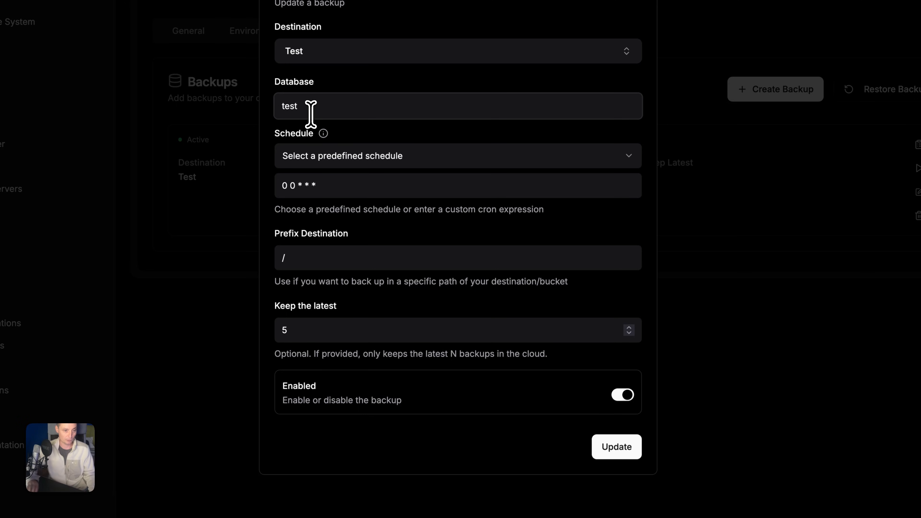
{"action": "left_click", "coordinate": [614, 448]}
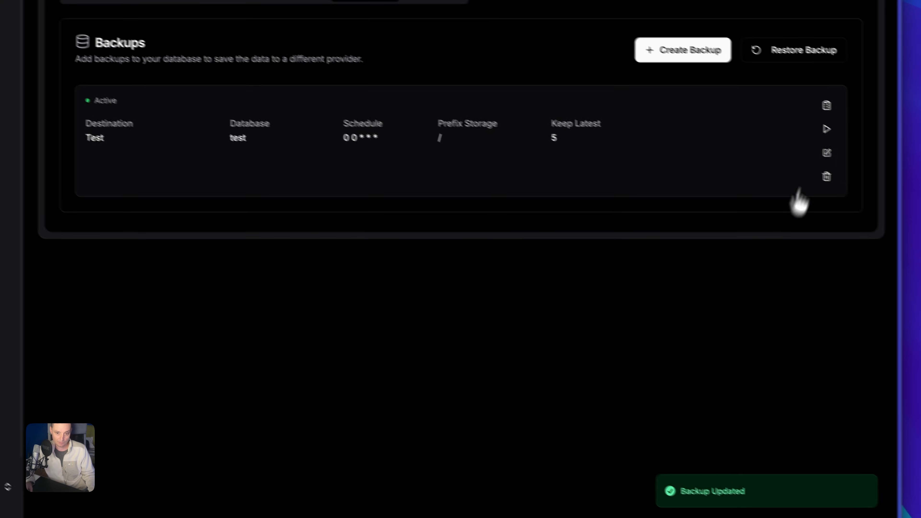
{"action": "left_click", "coordinate": [918, 167]}
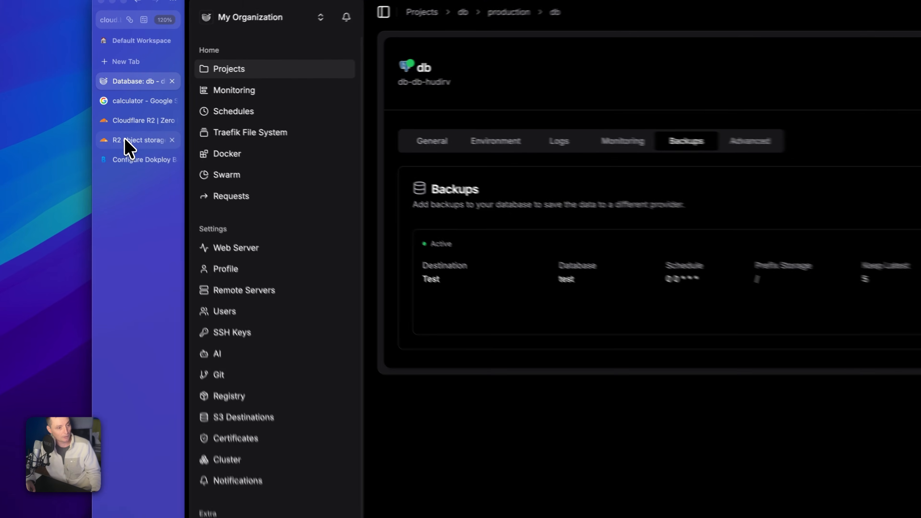
- View dokploy-backup2 showing the new 412 B 2025-11-14T13:22:18.488Z.sql.gz dump
{"action": "left_click", "coordinate": [112, 122]}
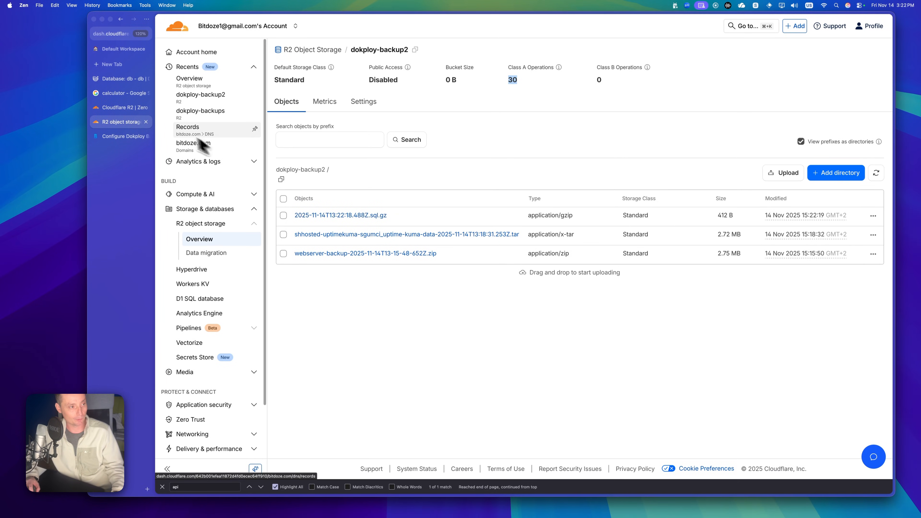
- Set the backup's prefix destination to test- and trigger a manual run
{"action": "left_click", "coordinate": [123, 79]}
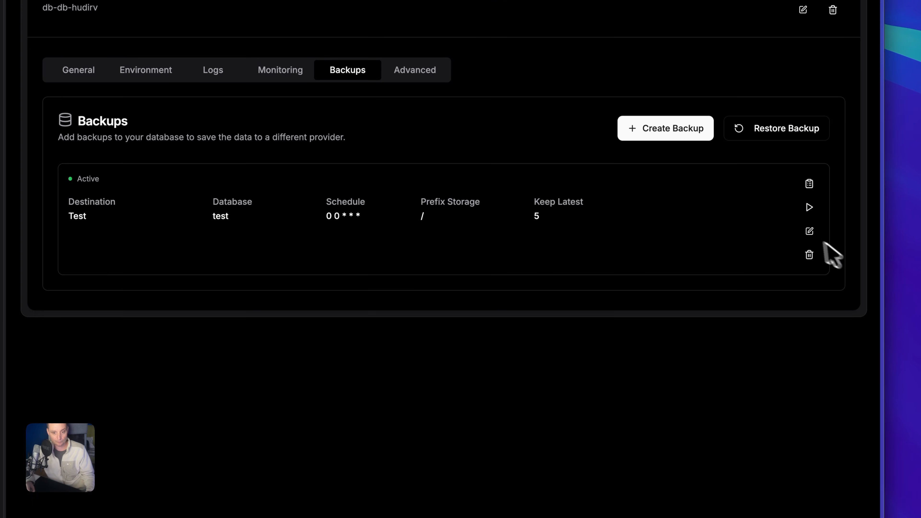
{"action": "left_click", "coordinate": [808, 231]}
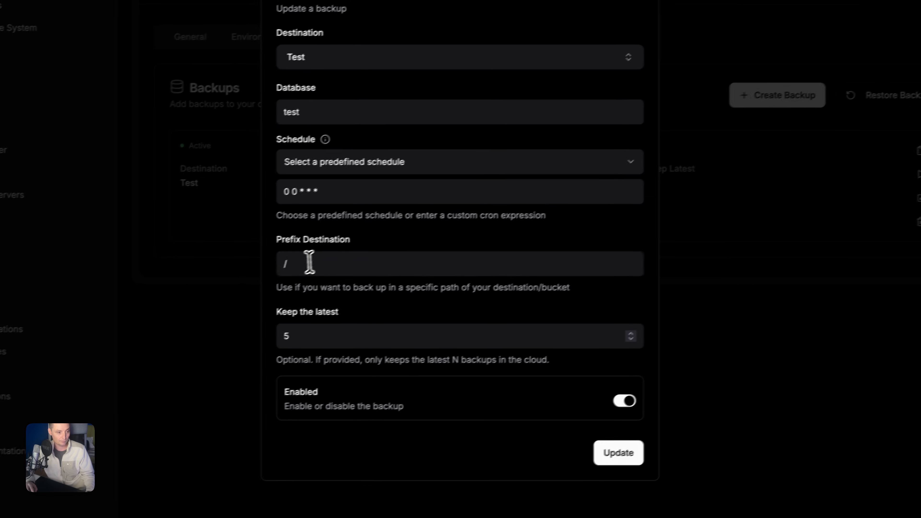
{"action": "left_click", "coordinate": [309, 261]}
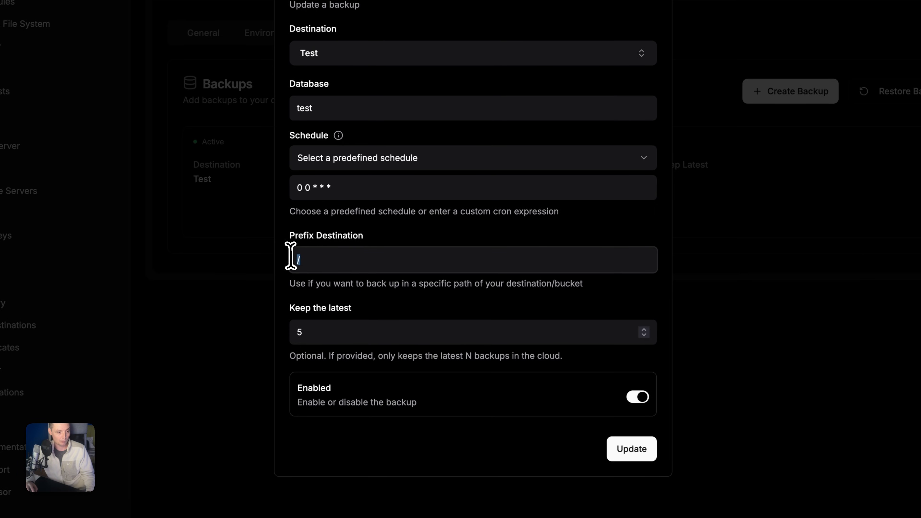
{"action": "type", "text": "test"}
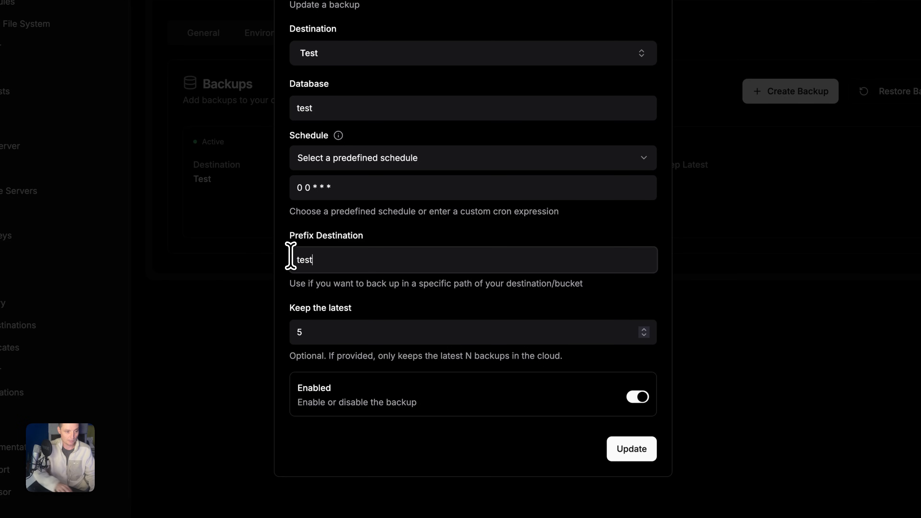
{"action": "type", "text": "-"}
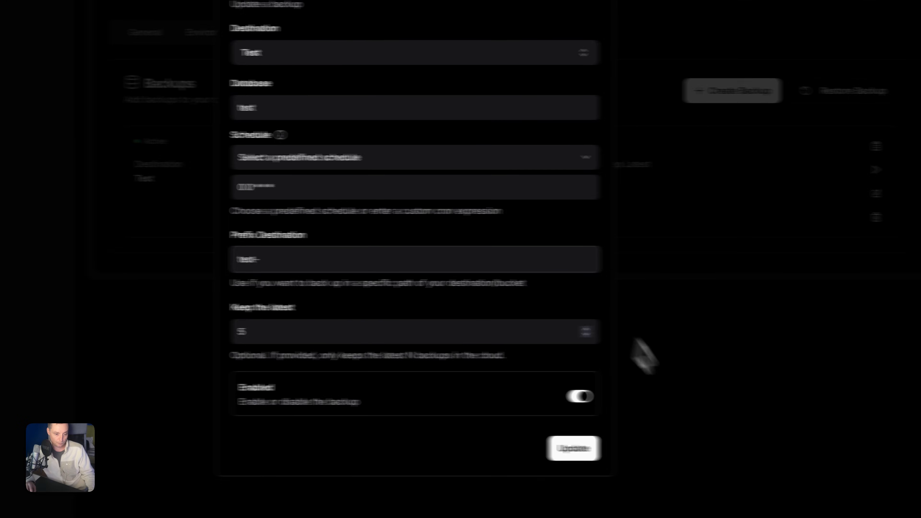
{"action": "left_click", "coordinate": [573, 450]}
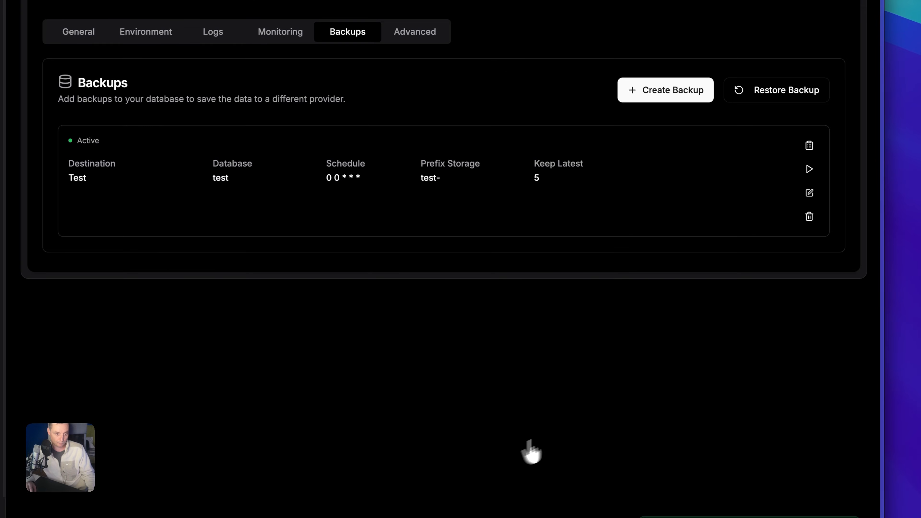
{"action": "left_click", "coordinate": [809, 170]}
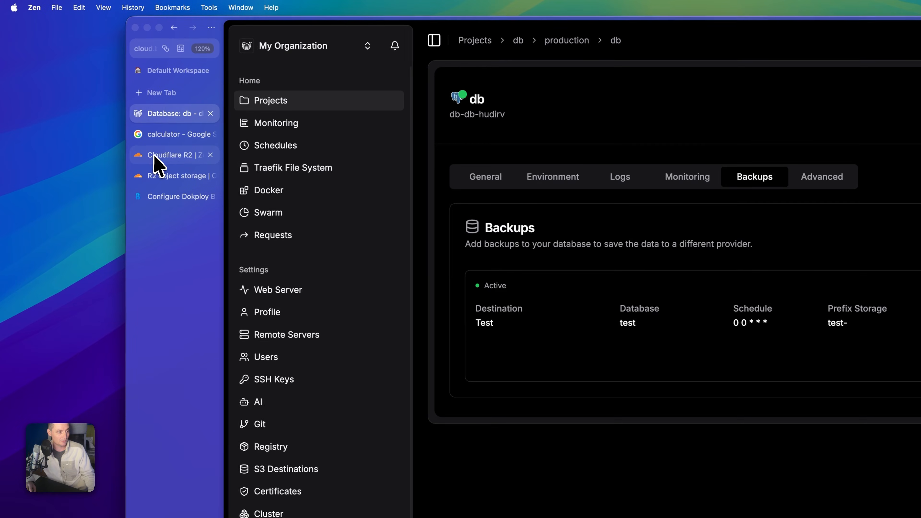
- Find the 411 B 2025-11-14T13:22:44.105Z.sql.gz dump in the test-/ folder, then return to Projects
{"action": "left_click", "coordinate": [154, 155]}
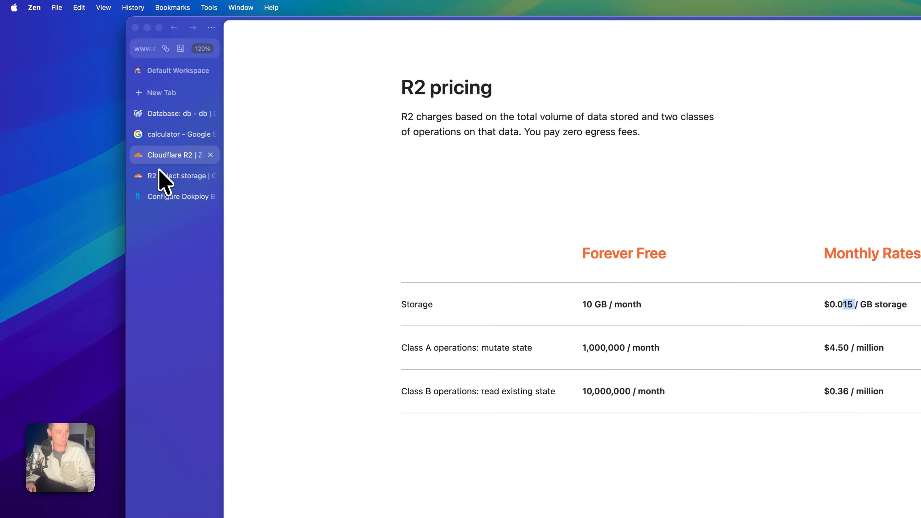
{"action": "left_click", "coordinate": [160, 175]}
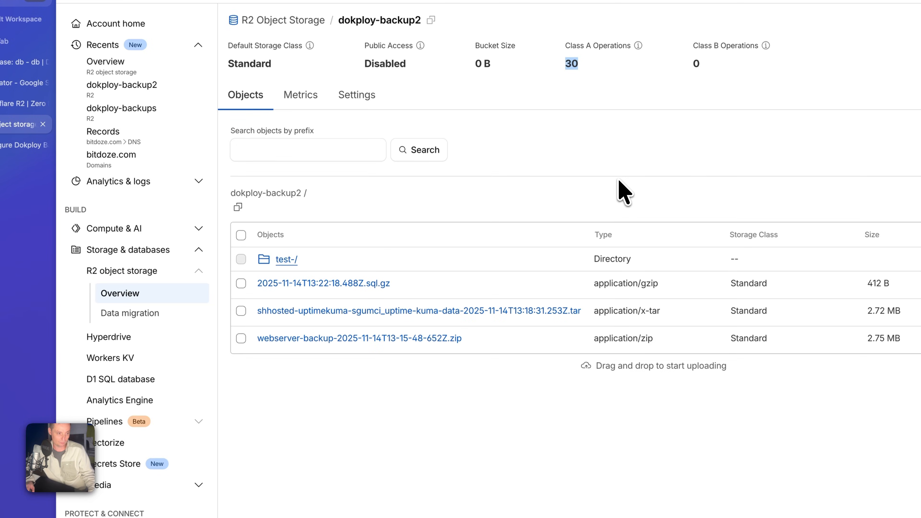
{"action": "left_click", "coordinate": [286, 260]}
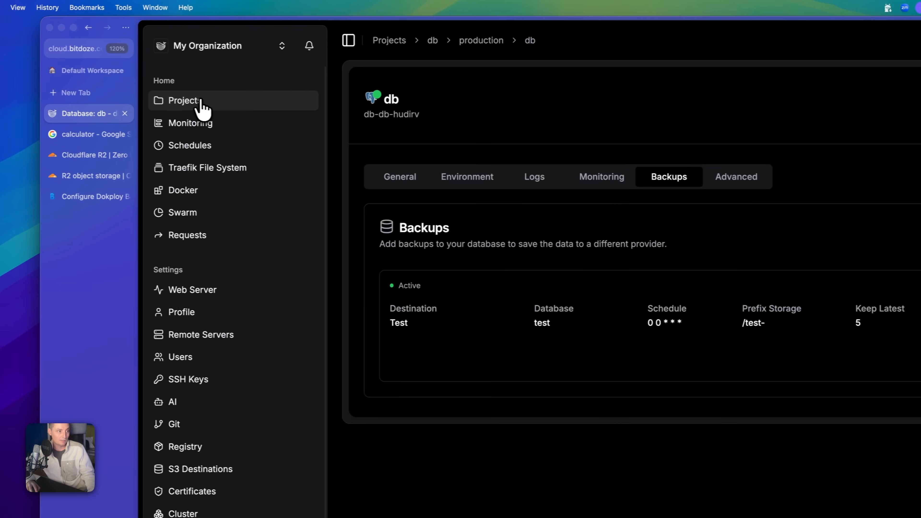
{"action": "left_click", "coordinate": [200, 103]}
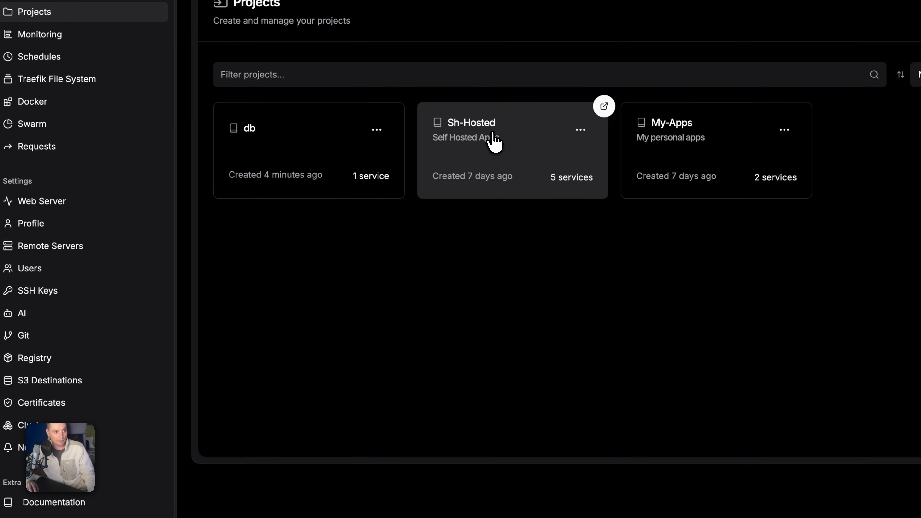
- Open the notifuse service in the Sh-Hosted project
{"action": "left_click", "coordinate": [493, 141]}
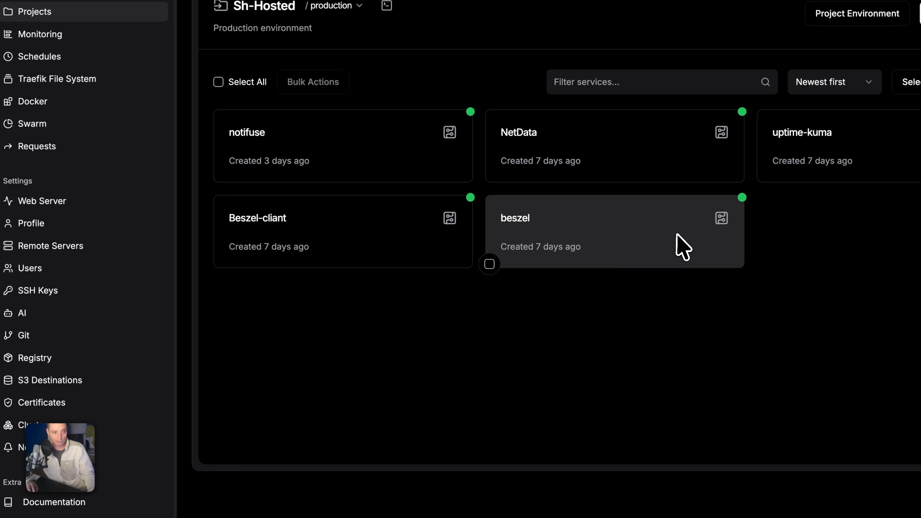
{"action": "left_click", "coordinate": [356, 157]}
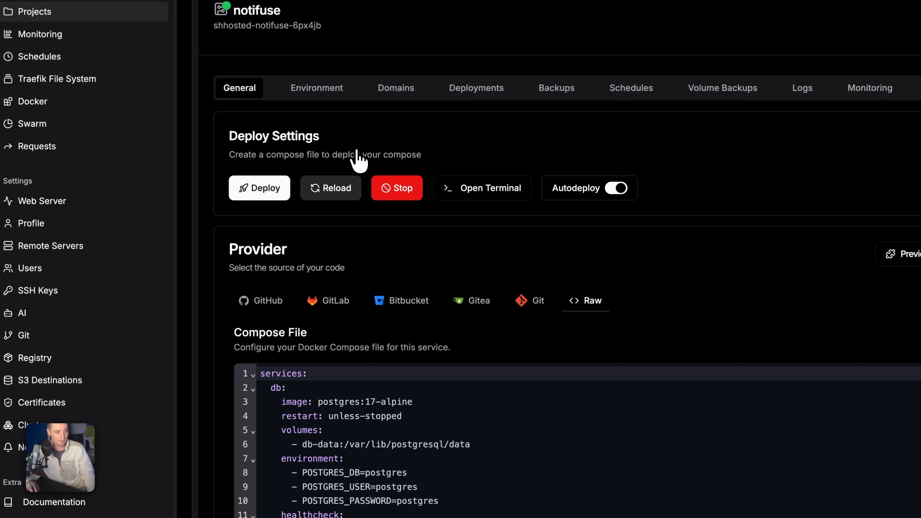
{"action": "scroll", "coordinate": [596, 366], "scroll_direction": "down", "scroll_amount": 15}
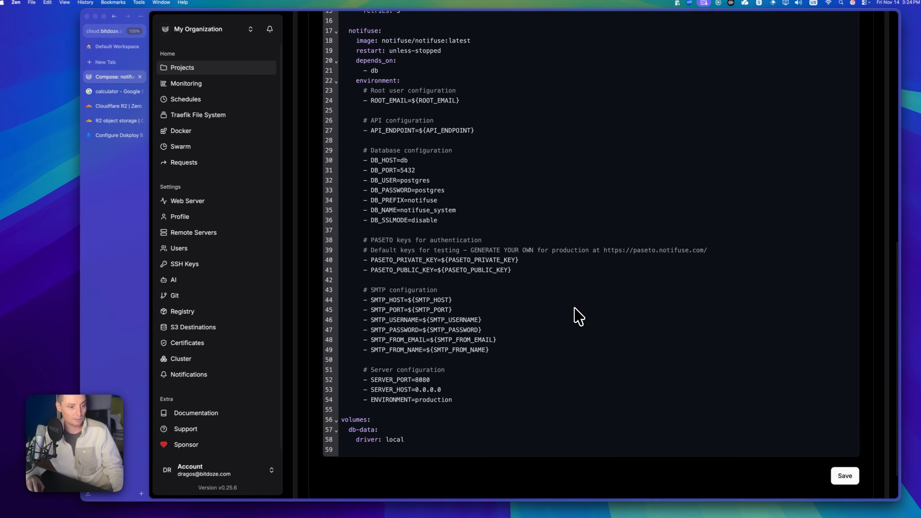
{"action": "scroll", "coordinate": [578, 317], "scroll_direction": "up", "scroll_amount": 20}
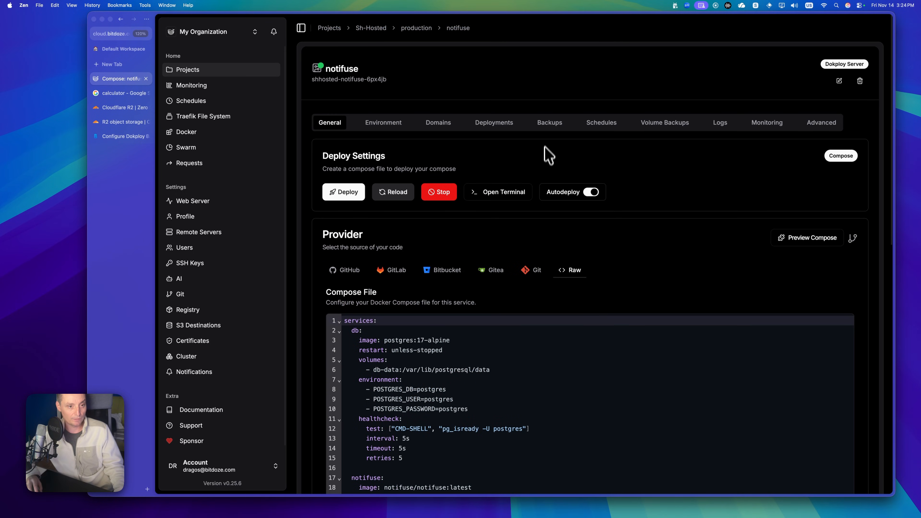
- Draft a PostgreSQL backup of the db service to Test, then close the form without saving
{"action": "left_click", "coordinate": [549, 123]}
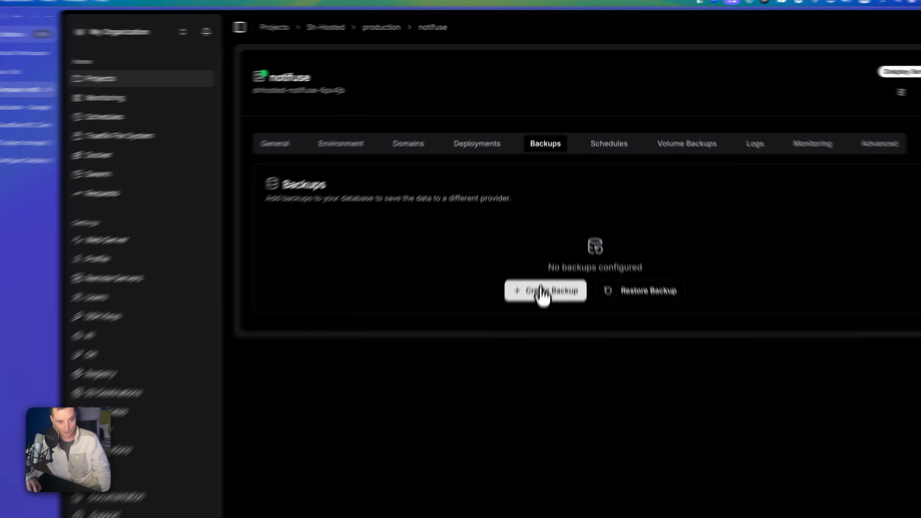
{"action": "left_click", "coordinate": [545, 242]}
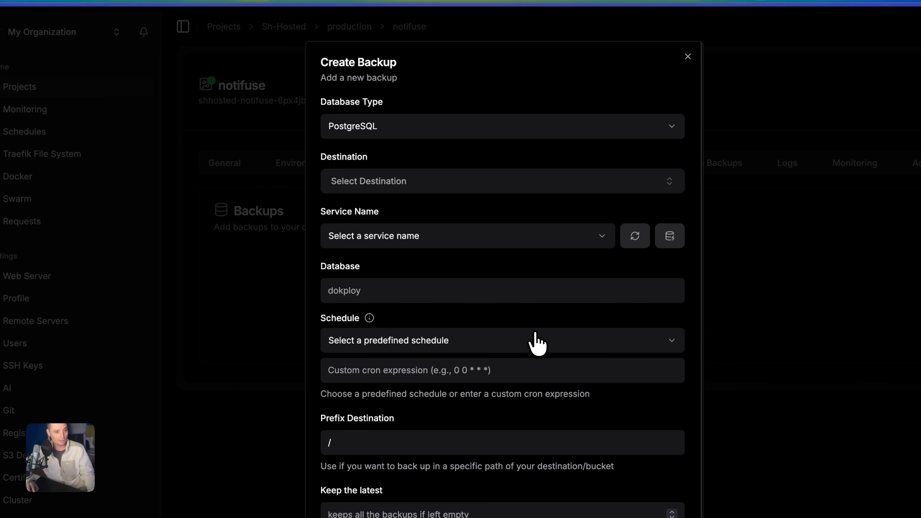
{"action": "left_click", "coordinate": [387, 134]}
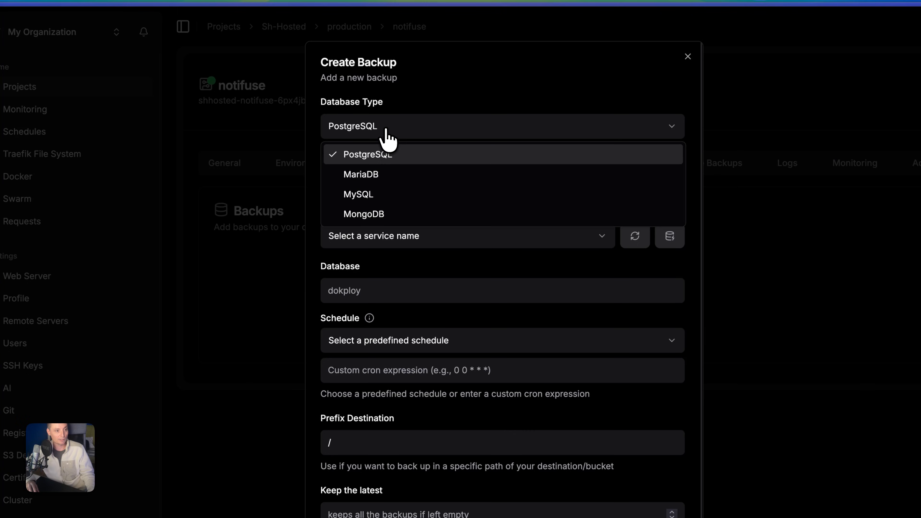
{"action": "left_click", "coordinate": [380, 153]}
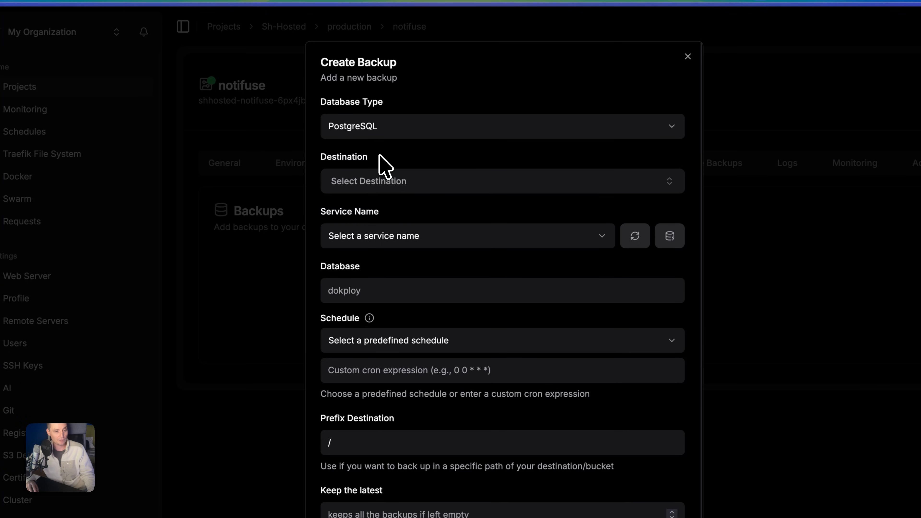
{"action": "left_click", "coordinate": [367, 183]}
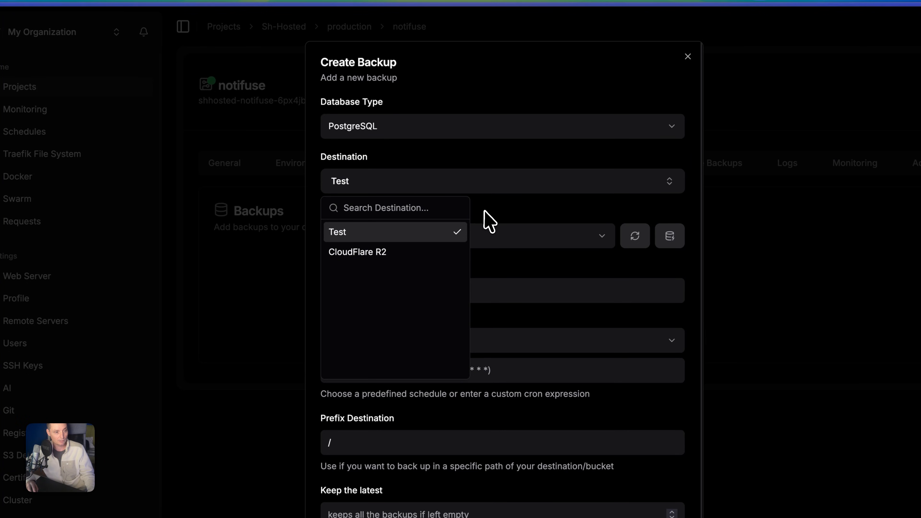
{"action": "left_click", "coordinate": [484, 221]}
{"action": "left_click", "coordinate": [437, 241]}
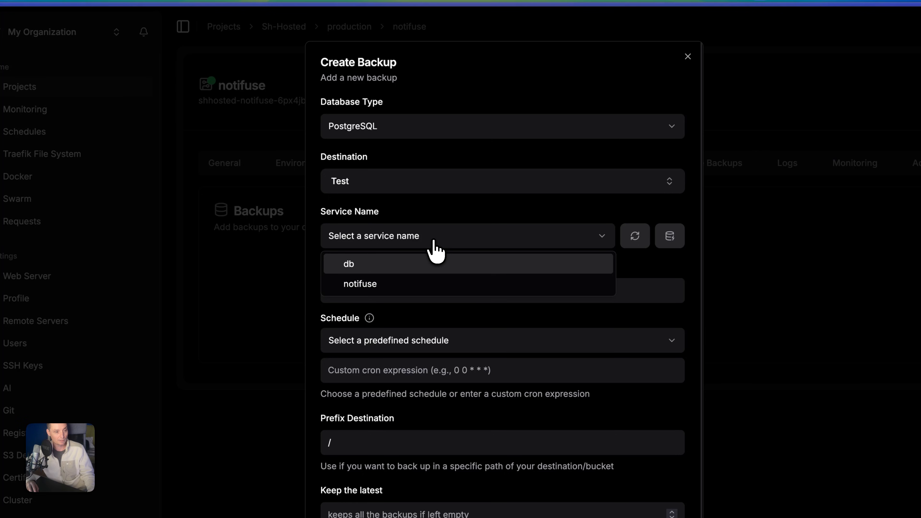
{"action": "left_click", "coordinate": [363, 265]}
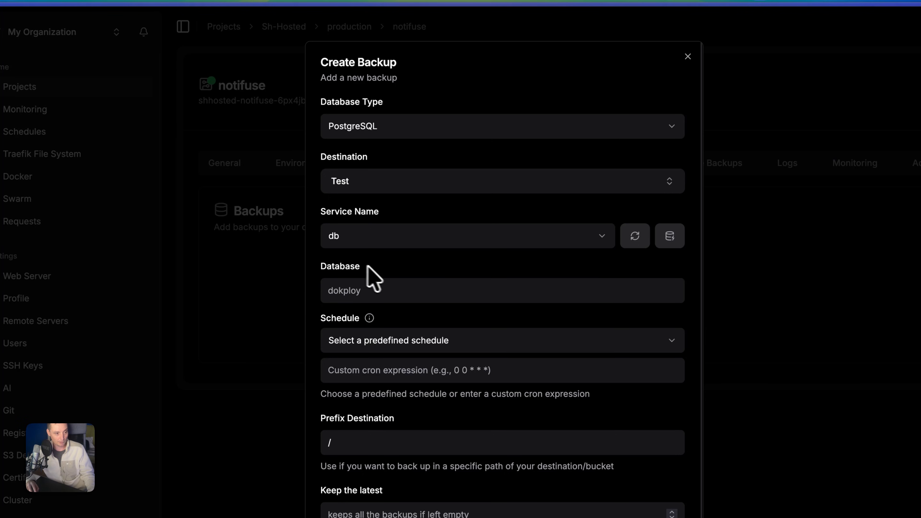
{"action": "left_click", "coordinate": [393, 294]}
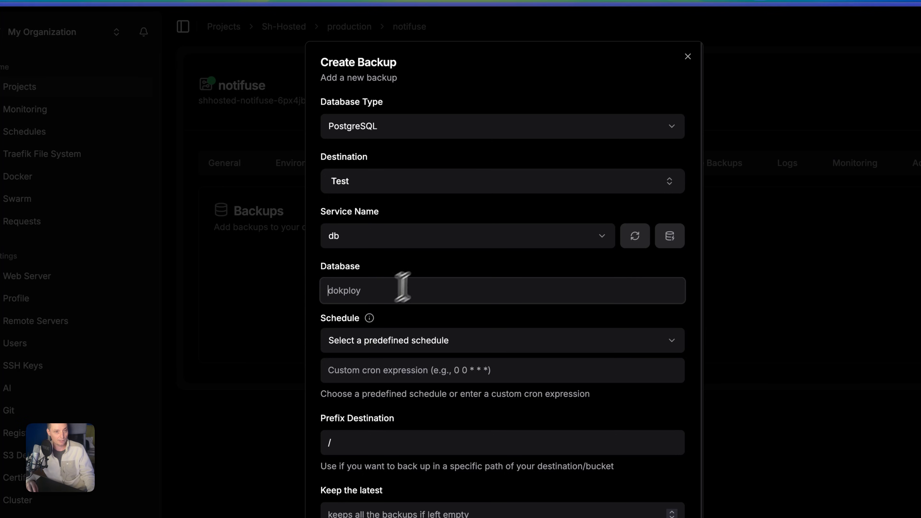
{"action": "left_click", "coordinate": [687, 56]}
- Check in notifuse's compose file that the database is named postgres
{"action": "left_click", "coordinate": [227, 164]}
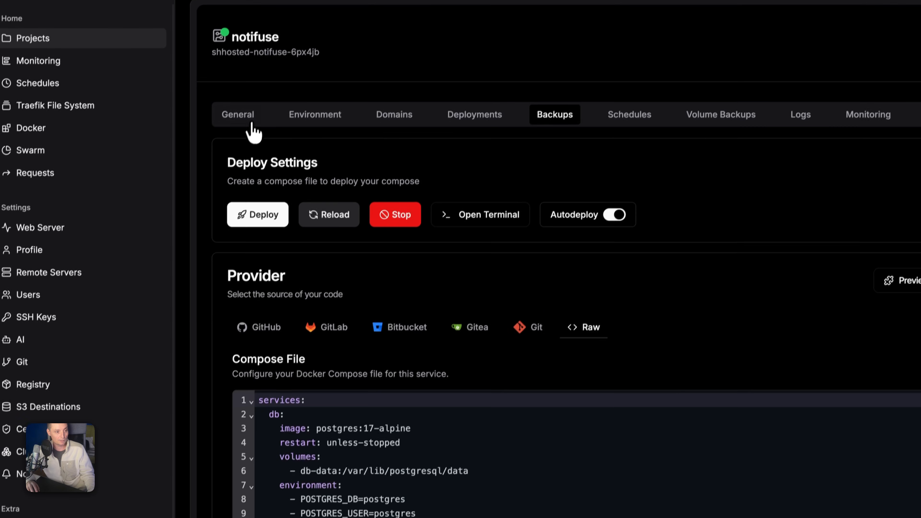
{"action": "scroll", "coordinate": [461, 373], "scroll_direction": "down", "scroll_amount": 5}
{"action": "double_click", "coordinate": [394, 342]}
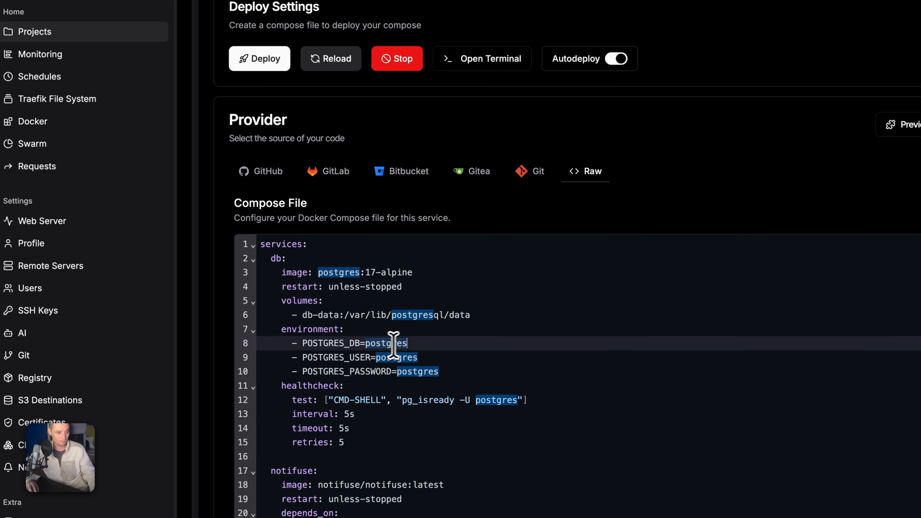
{"action": "scroll", "coordinate": [474, 191], "scroll_direction": "up", "scroll_amount": 4}
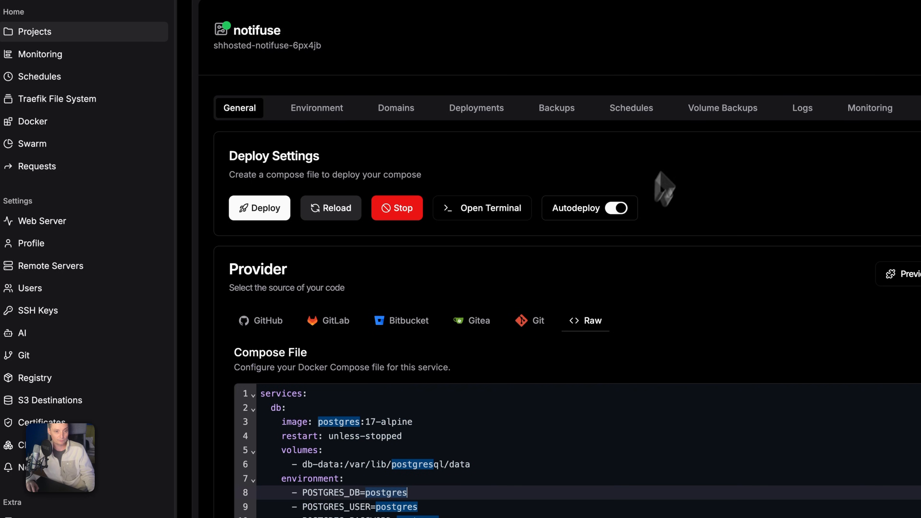
- Open a fresh Create Backup form from notifuse's Backups tab
{"action": "left_click", "coordinate": [709, 115]}
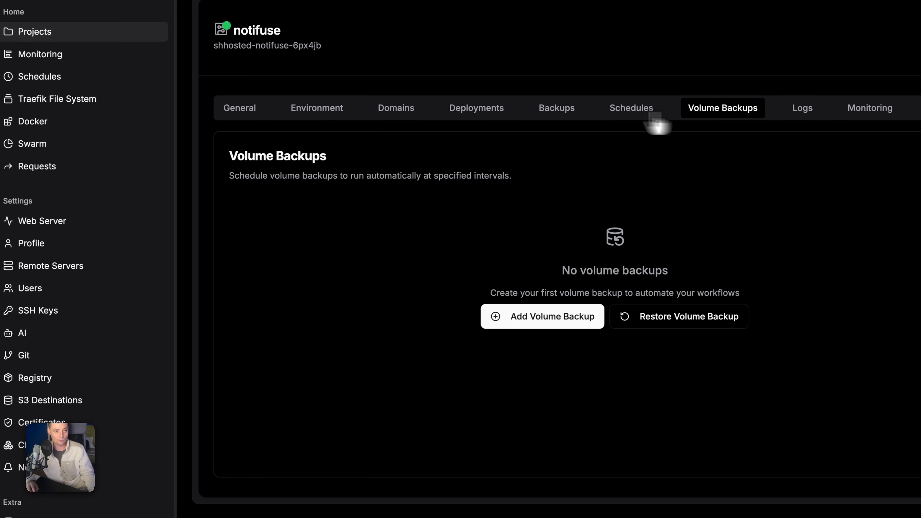
{"action": "left_click", "coordinate": [553, 115]}
{"action": "left_click", "coordinate": [557, 281]}
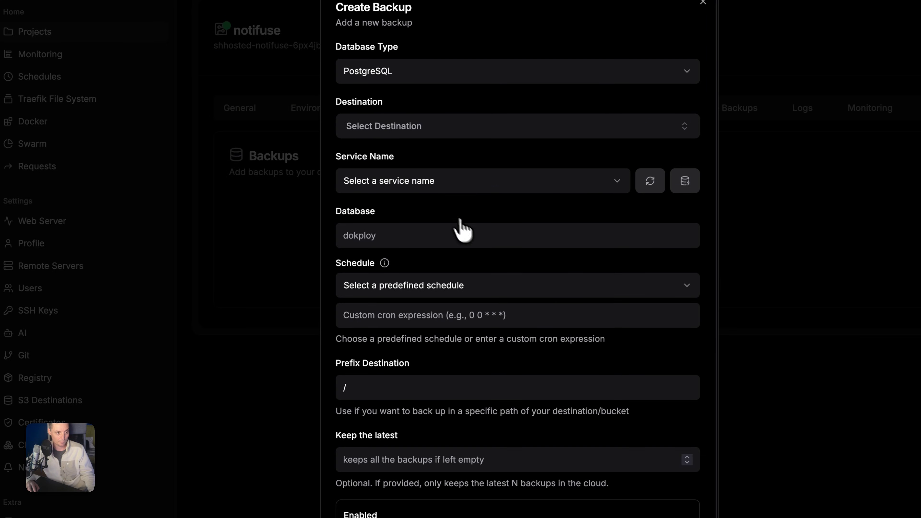
- Set the backup to the Test destination and db service, scheduled every day at midnight
{"action": "left_click", "coordinate": [409, 121]}
{"action": "left_click", "coordinate": [384, 177]}
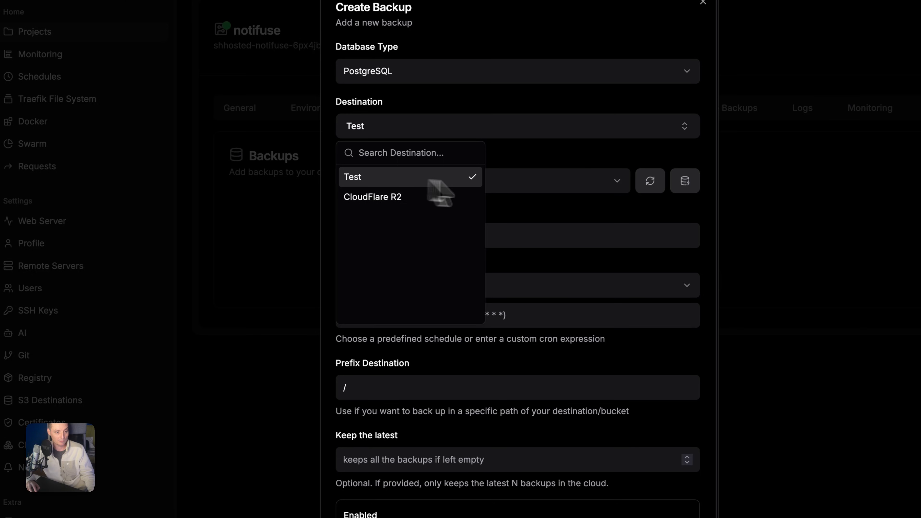
{"action": "left_click", "coordinate": [541, 187]}
{"action": "left_click", "coordinate": [434, 206]}
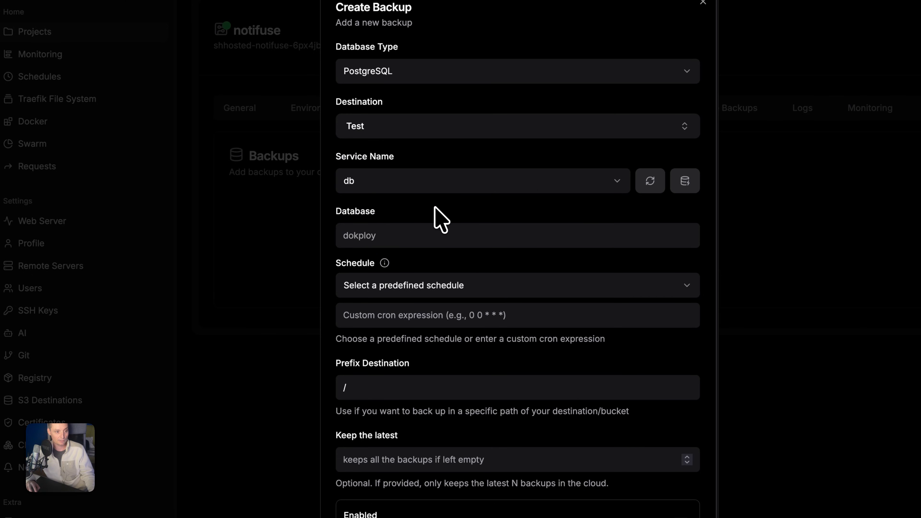
{"action": "left_click", "coordinate": [426, 240]}
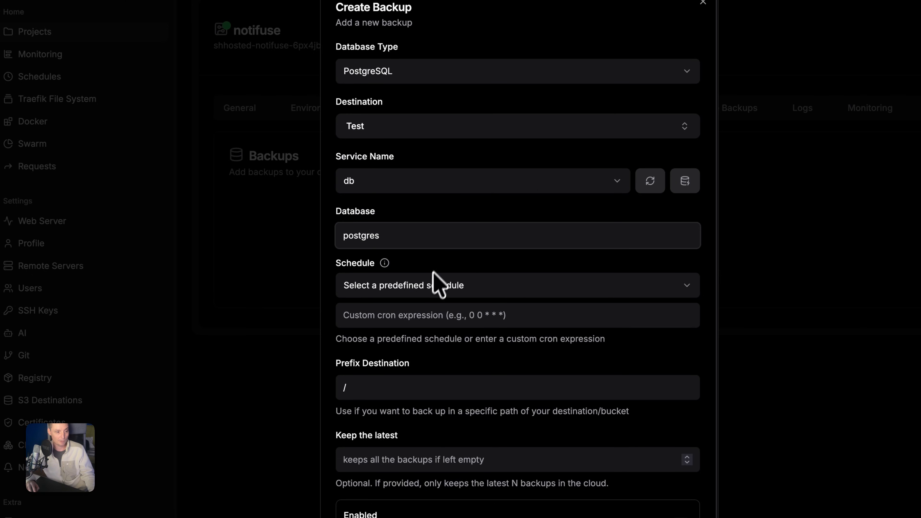
{"action": "left_click", "coordinate": [434, 286]}
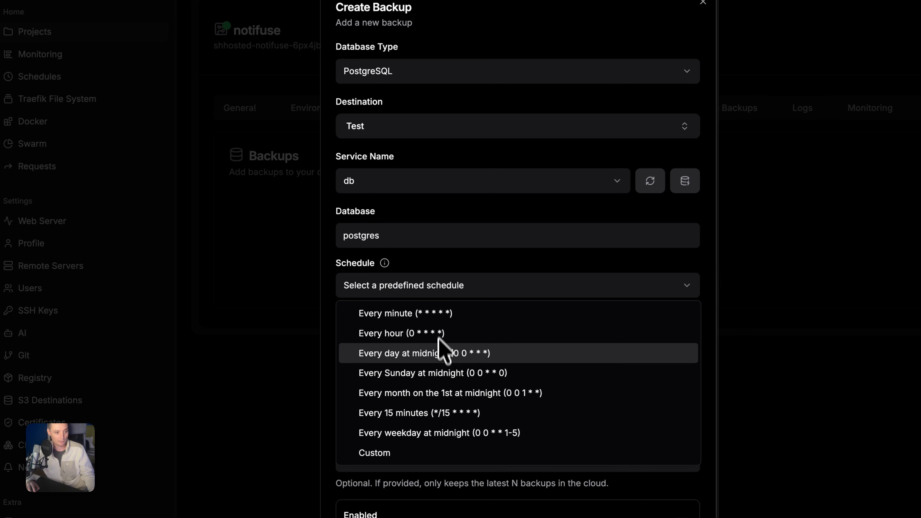
{"action": "left_click", "coordinate": [441, 362]}
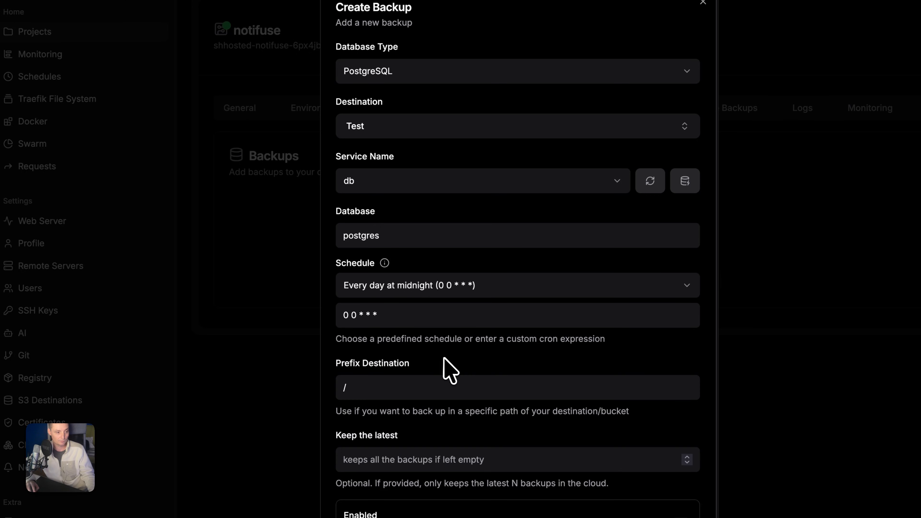
- Set the prefix to /postgres-notifuse and keep the latest 5 backups
{"action": "double_click", "coordinate": [403, 384]}
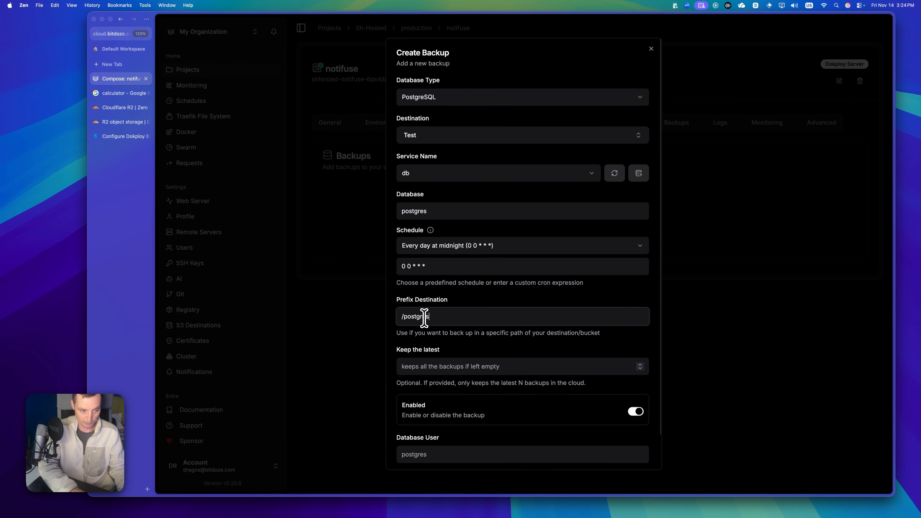
{"action": "type", "text": "no"}
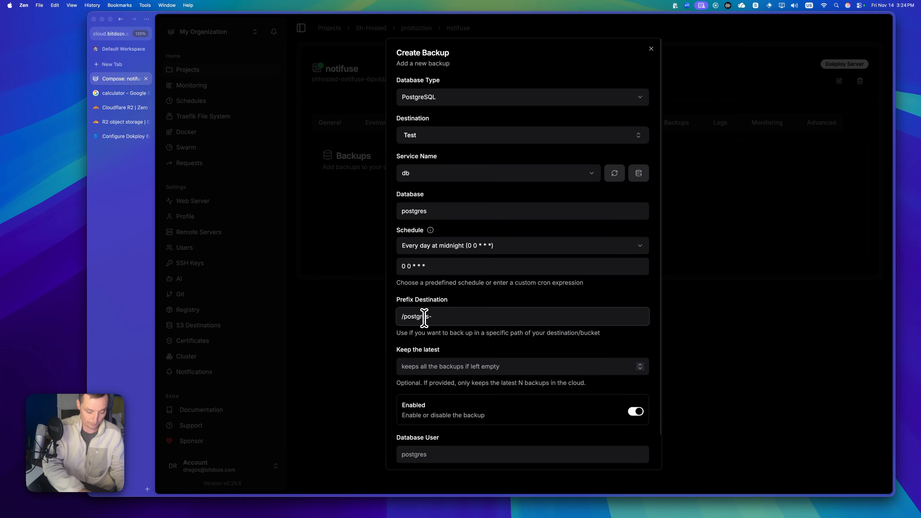
{"action": "type", "text": "tifuse"}
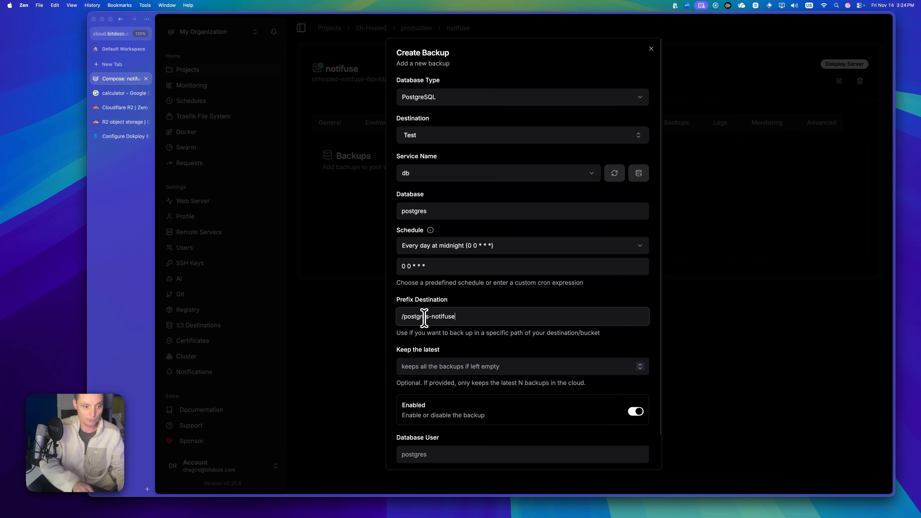
{"action": "left_click", "coordinate": [454, 364]}
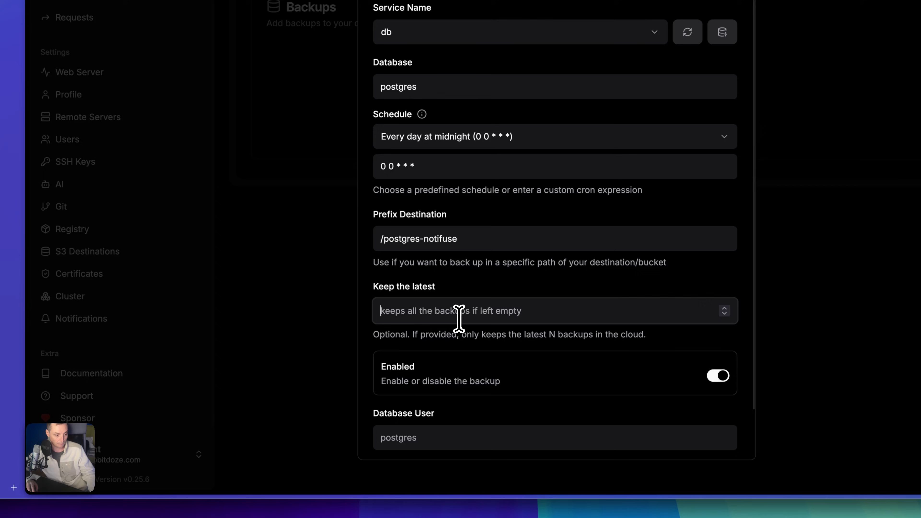
{"action": "type", "text": "5"}
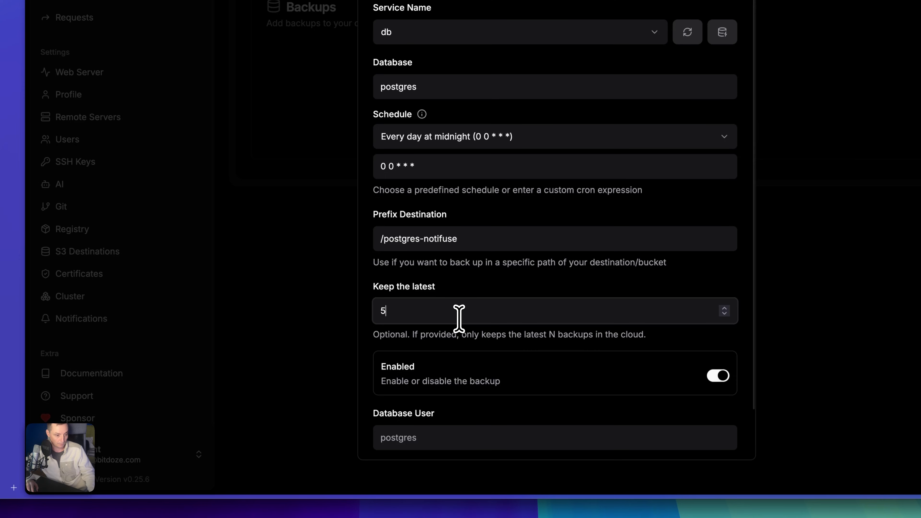
{"action": "scroll", "coordinate": [453, 409], "scroll_direction": "up", "scroll_amount": 1}
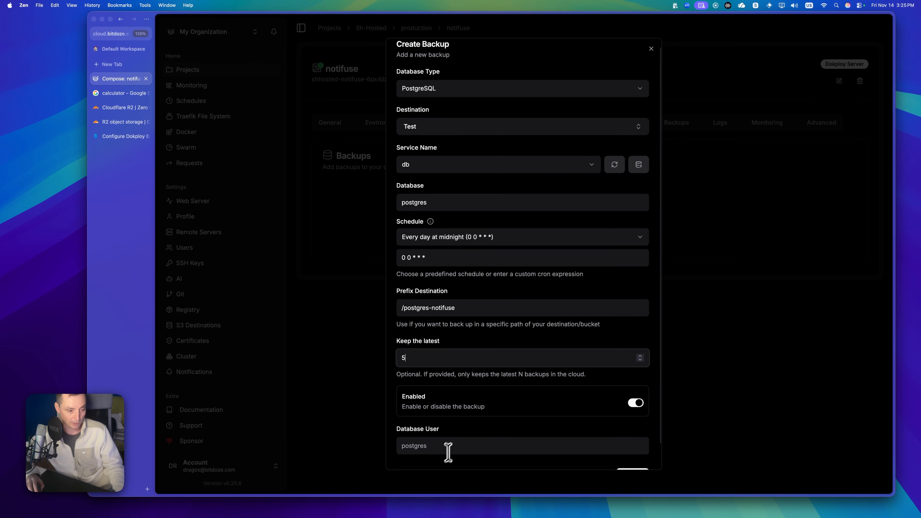
{"action": "scroll", "coordinate": [457, 410], "scroll_direction": "down", "scroll_amount": 3}
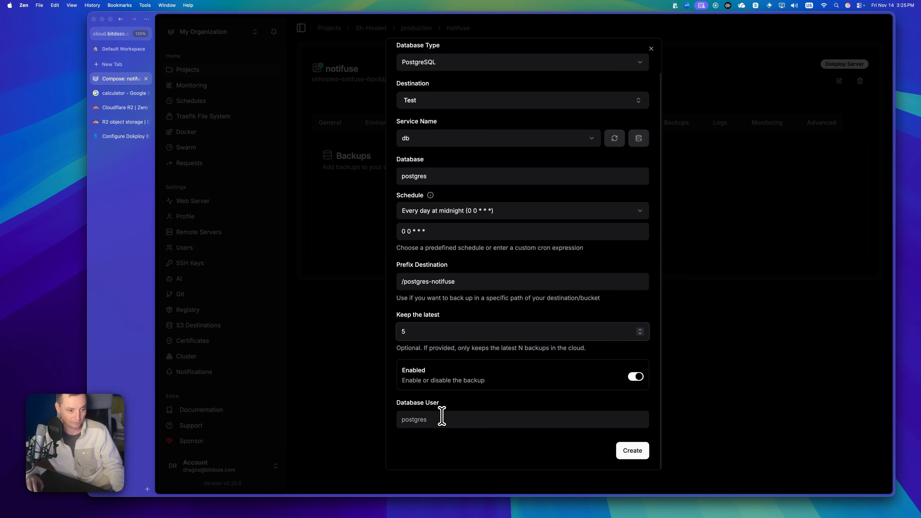
- Fill in postgres as the database user, create the backup, and run it once manually
{"action": "left_click", "coordinate": [632, 450]}
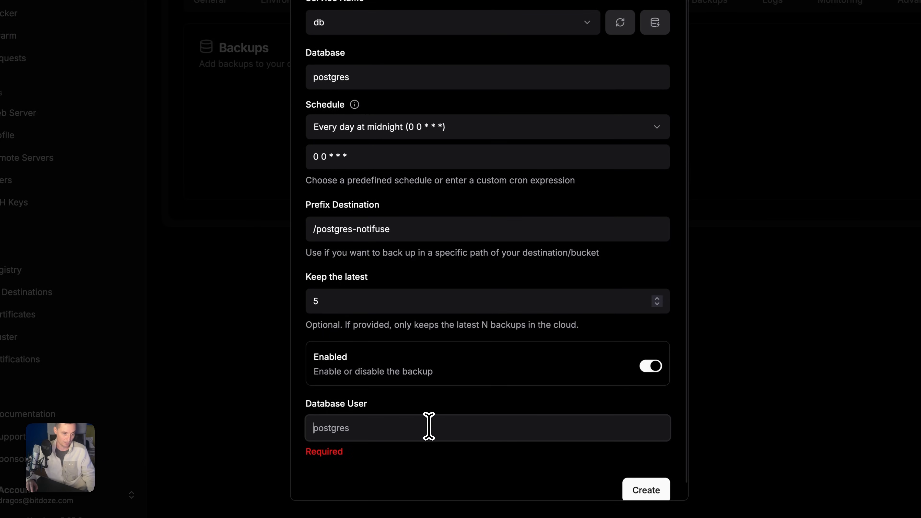
{"action": "double_click", "coordinate": [353, 77]}
{"action": "key", "text": "ctrl+c"}
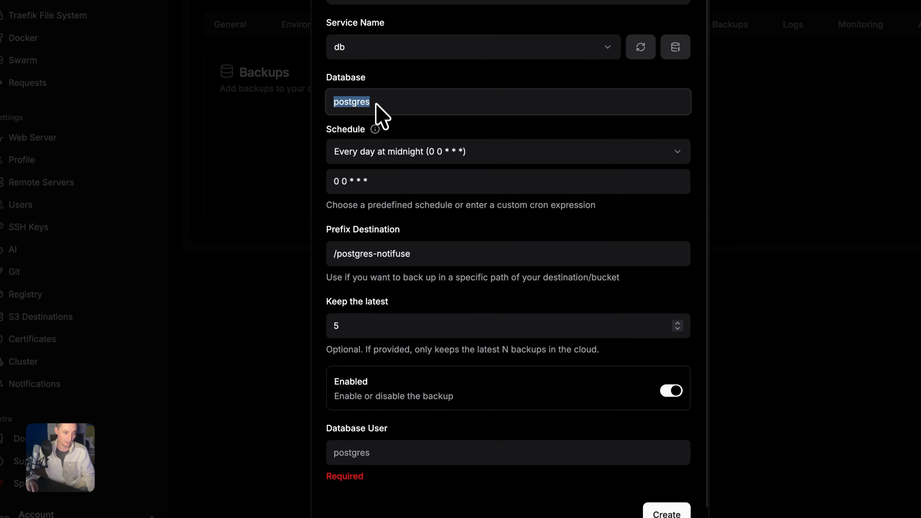
{"action": "left_click", "coordinate": [357, 457]}
{"action": "key", "text": "ctrl+v"}
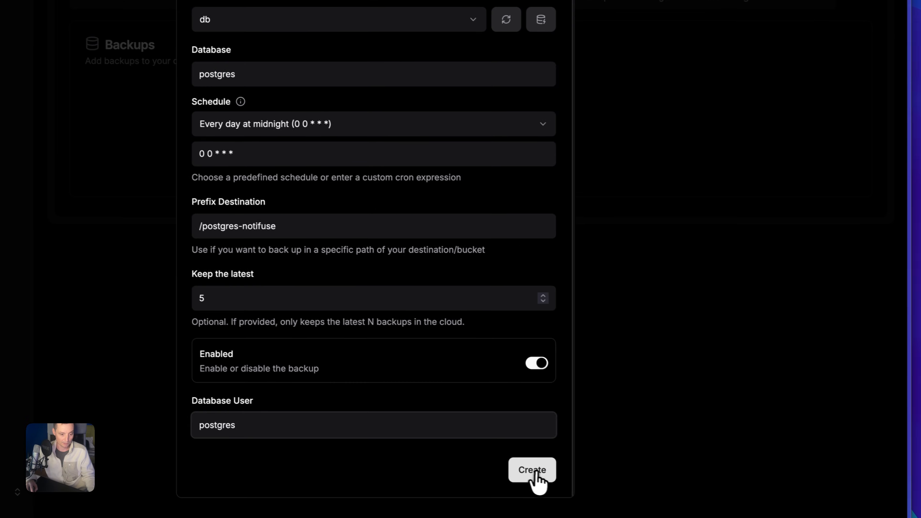
{"action": "left_click", "coordinate": [531, 472]}
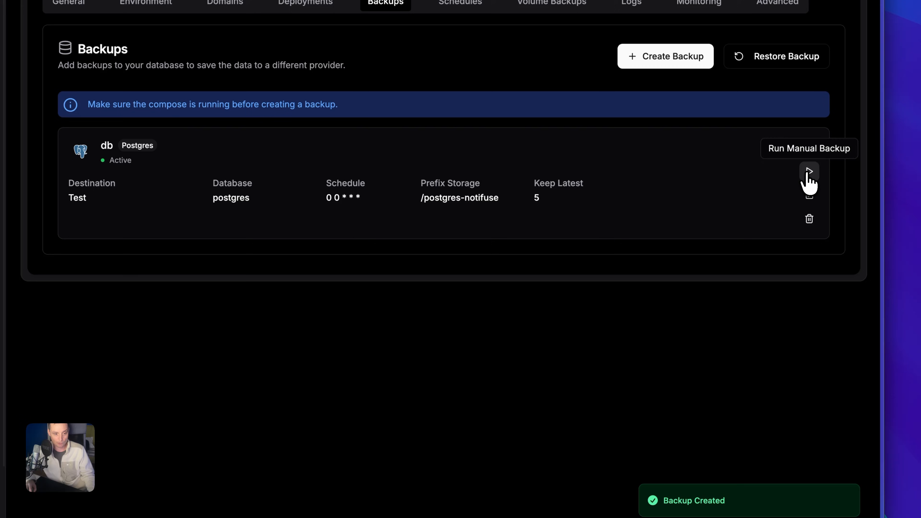
{"action": "left_click", "coordinate": [808, 173]}
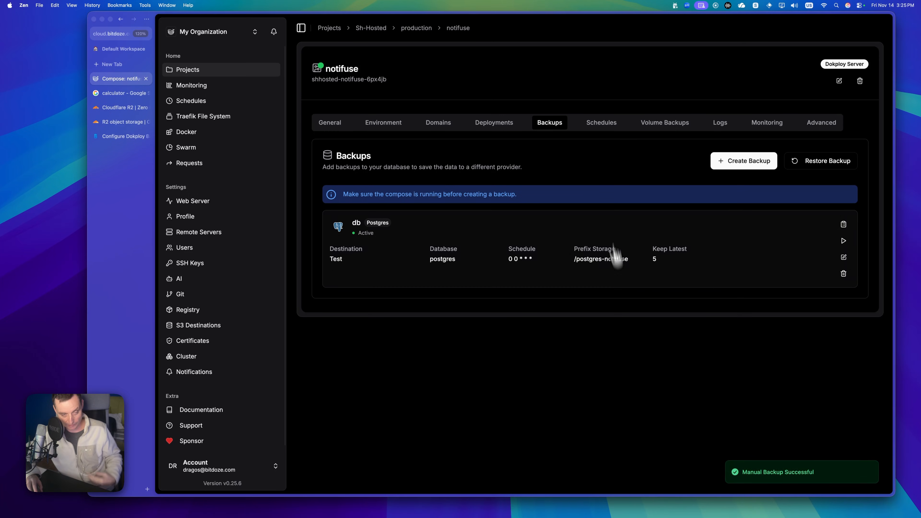
- In Cloudflare R2, open the new .sql.gz object in dokploy-backup2's postgres-notifuse folder
{"action": "left_click", "coordinate": [116, 109]}
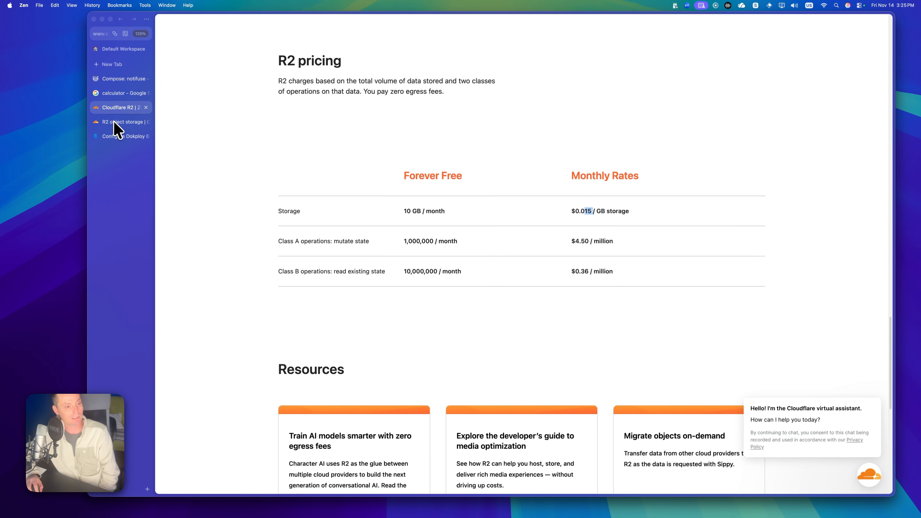
{"action": "left_click", "coordinate": [115, 122]}
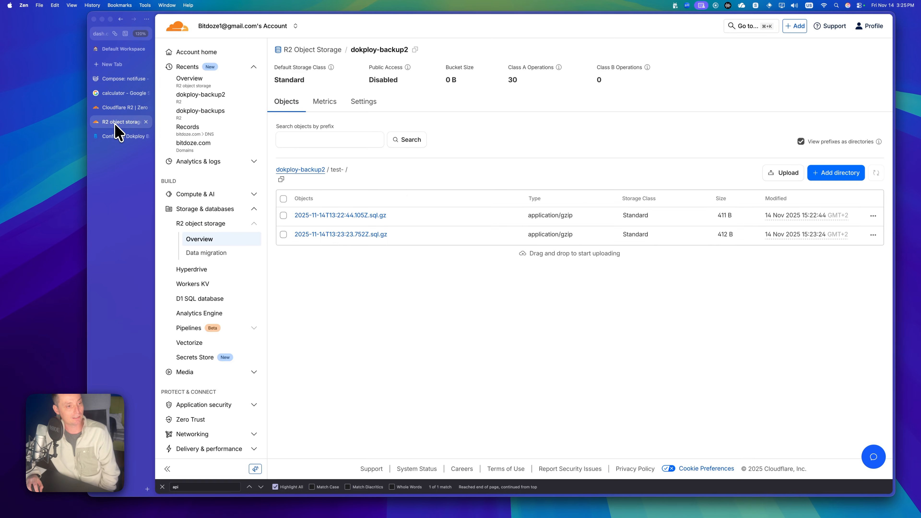
{"action": "left_click", "coordinate": [299, 171]}
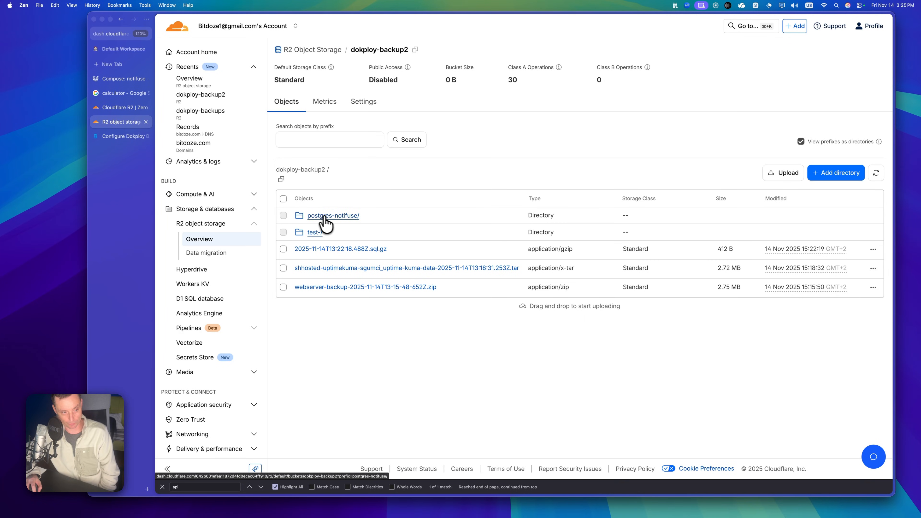
{"action": "left_click", "coordinate": [333, 216]}
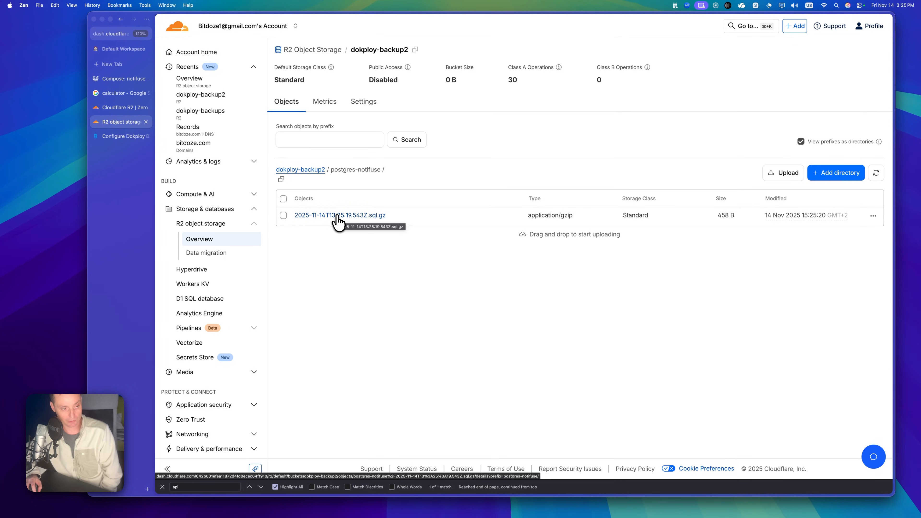
{"action": "left_click", "coordinate": [337, 217]}
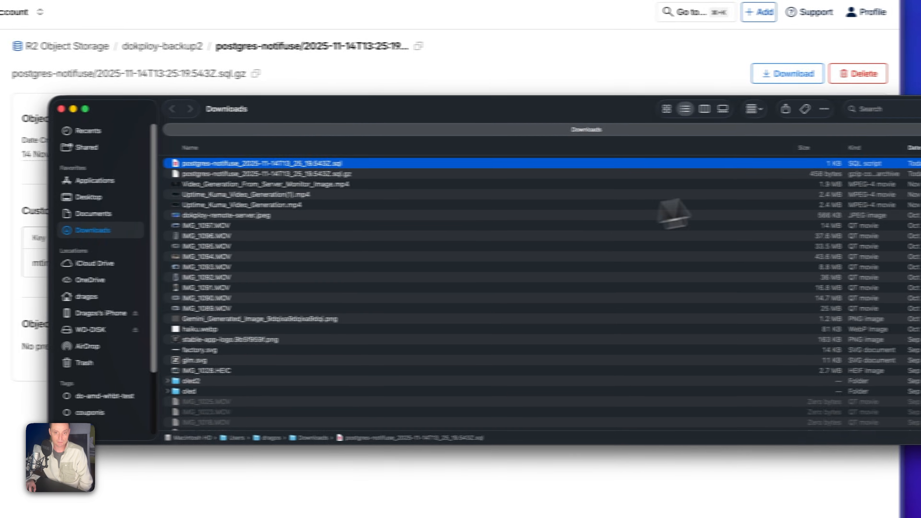
- Open postgres-notifuse_2025-11-14T13_25_19.543Z.sql from Downloads in Zed via Open With > Other
{"action": "left_click", "coordinate": [826, 173]}
{"action": "left_click", "coordinate": [786, 165]}
{"action": "right_click", "coordinate": [772, 166]}
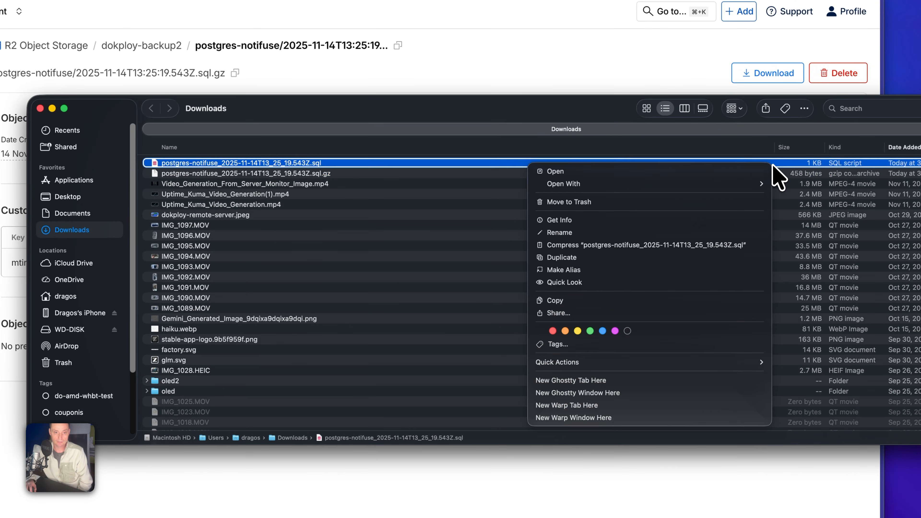
{"action": "mouse_move", "coordinate": [708, 188]}
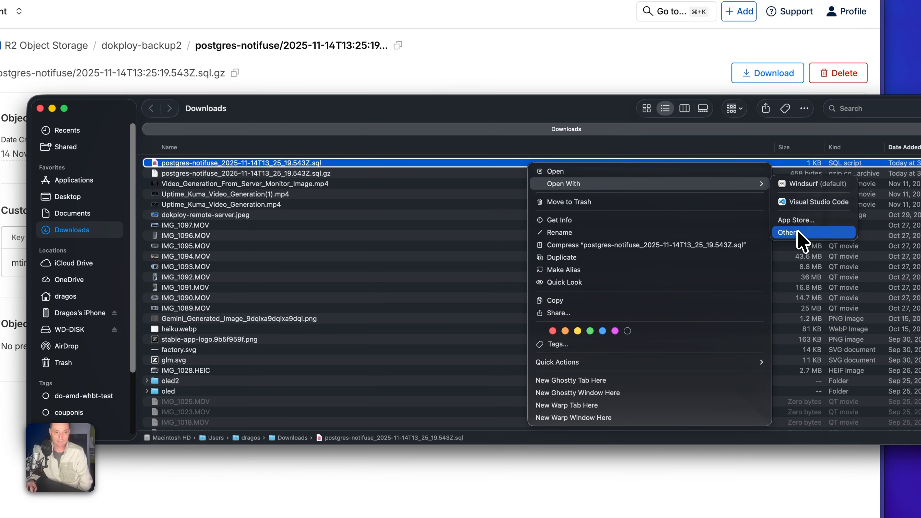
{"action": "left_click", "coordinate": [789, 232]}
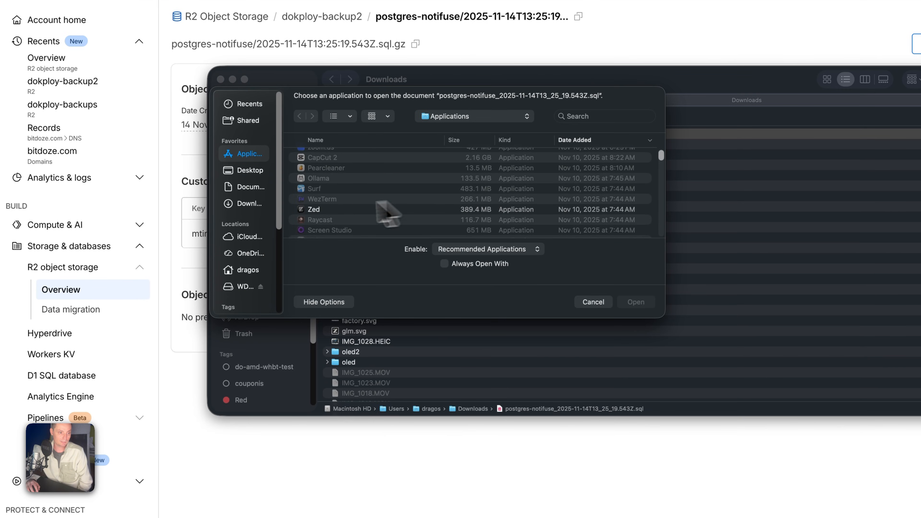
{"action": "left_click", "coordinate": [317, 210]}
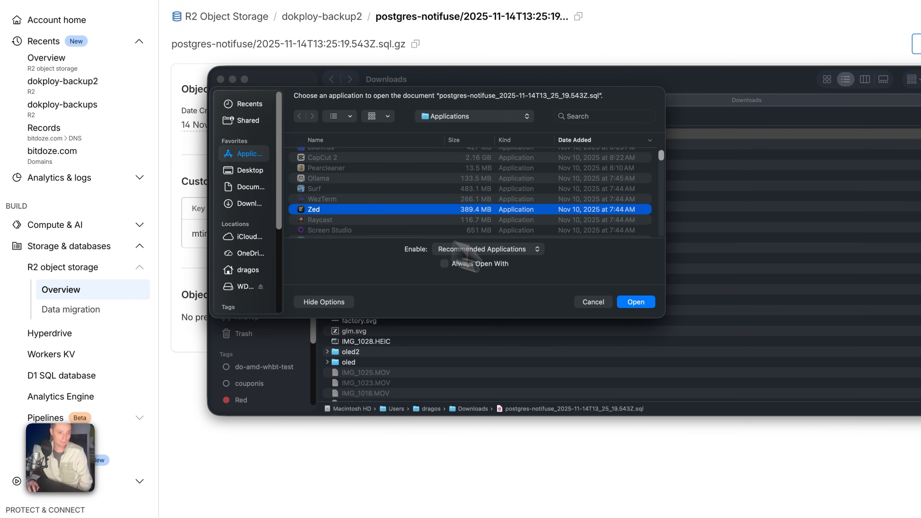
{"action": "left_click", "coordinate": [636, 303]}
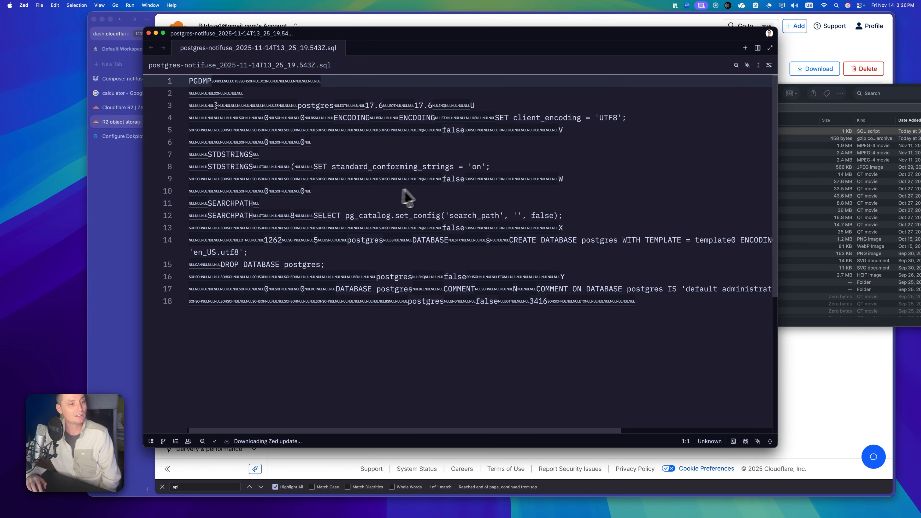
- Scroll through the Postgres dump's SQL, including its long lines
{"action": "scroll", "coordinate": [426, 196], "scroll_direction": "down", "scroll_amount": 4}
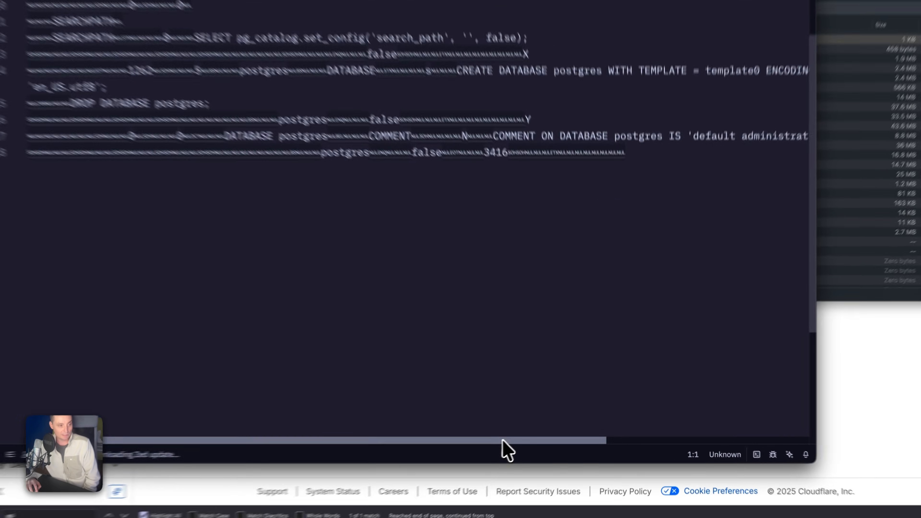
{"action": "left_click_drag", "start_coordinate": [547, 431], "coordinate": [668, 435]}
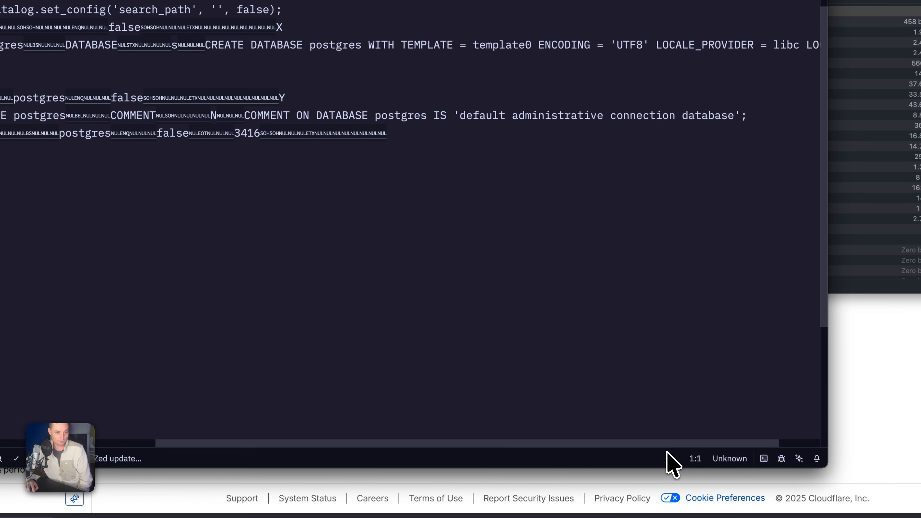
{"action": "scroll", "coordinate": [667, 453], "scroll_direction": "left", "scroll_amount": 10}
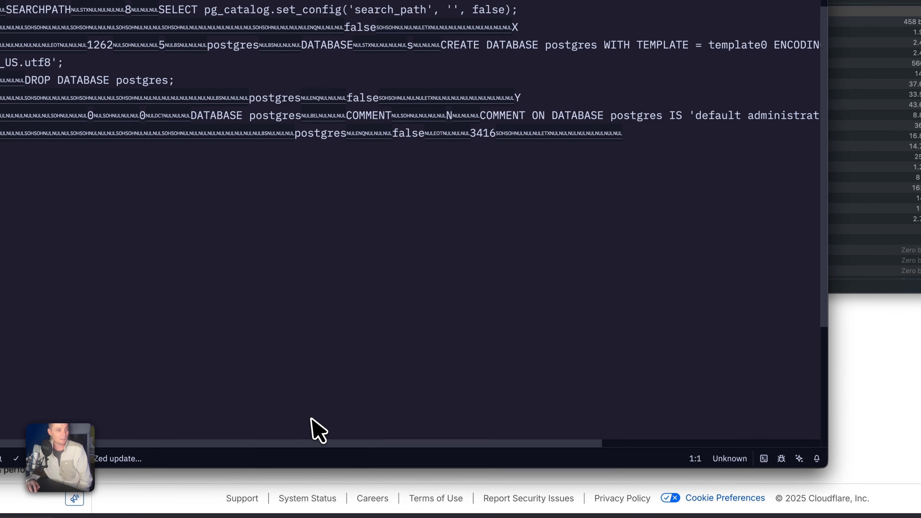
{"action": "scroll", "coordinate": [368, 284], "scroll_direction": "up", "scroll_amount": 4}
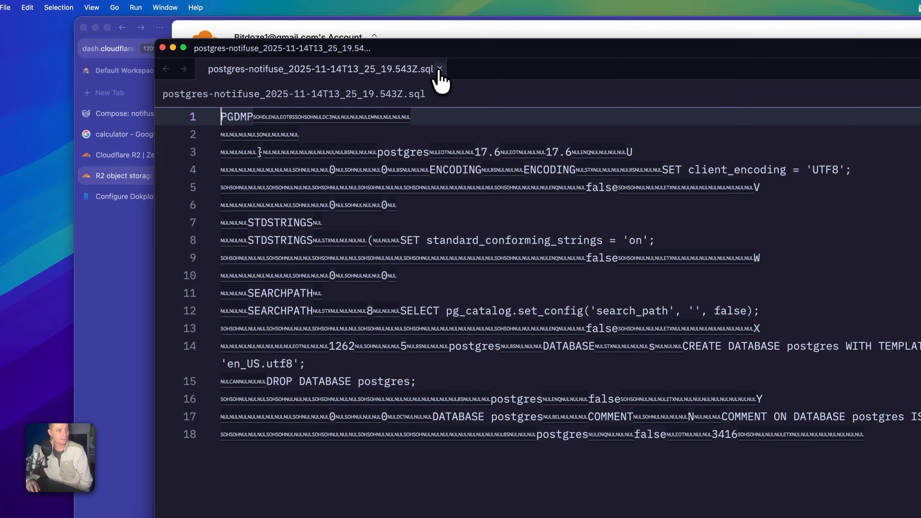
- Close the dump, the Zed window, and the Downloads window
{"action": "left_click", "coordinate": [439, 70]}
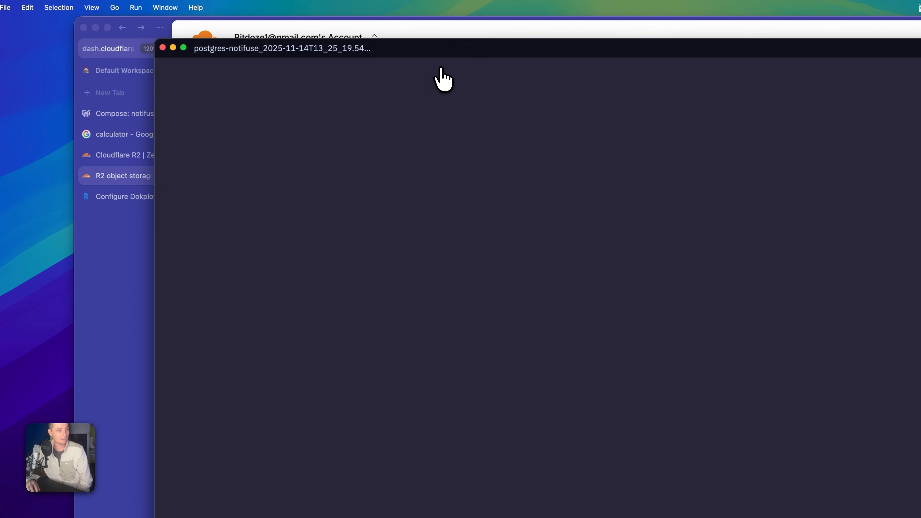
{"action": "left_click", "coordinate": [162, 47]}
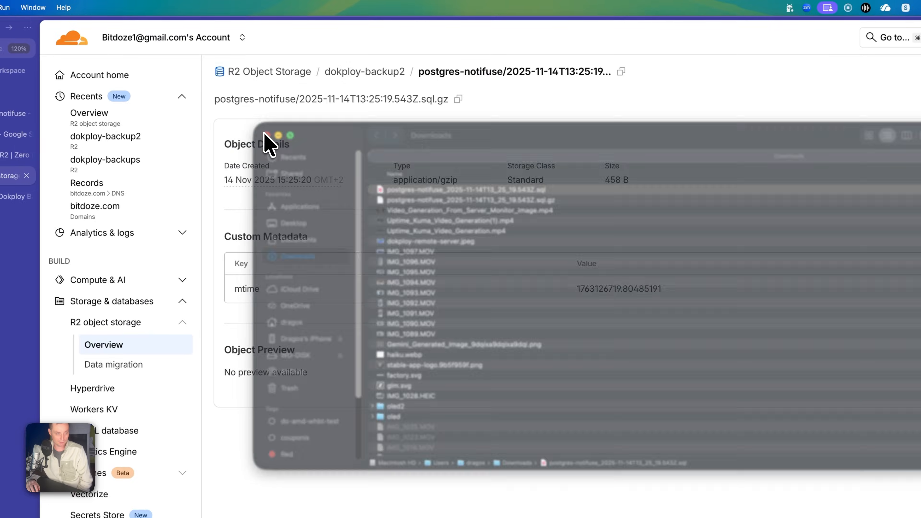
{"action": "left_click", "coordinate": [233, 124]}
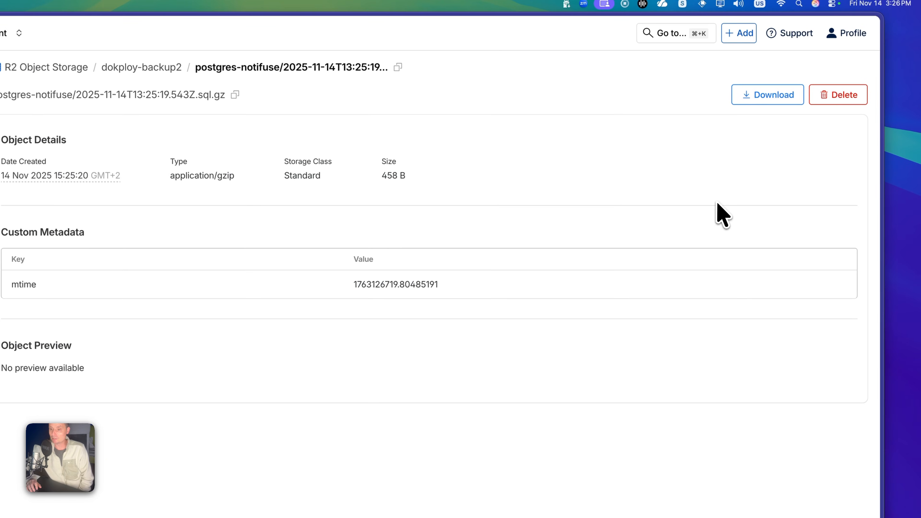